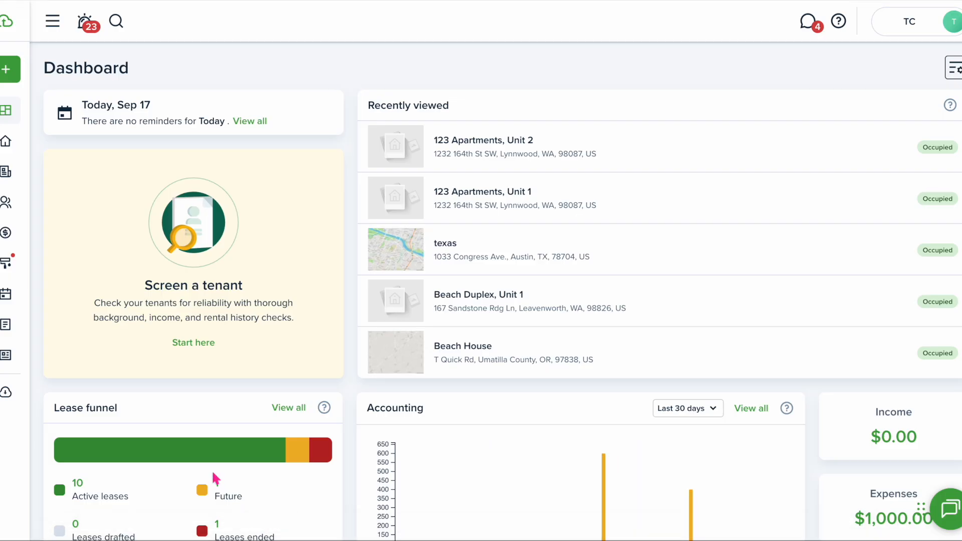
Open the Beach Duplex, Unit 1 tenant's profile from Contacts > Tenants and view their transactions
mouse_move(21, 208)
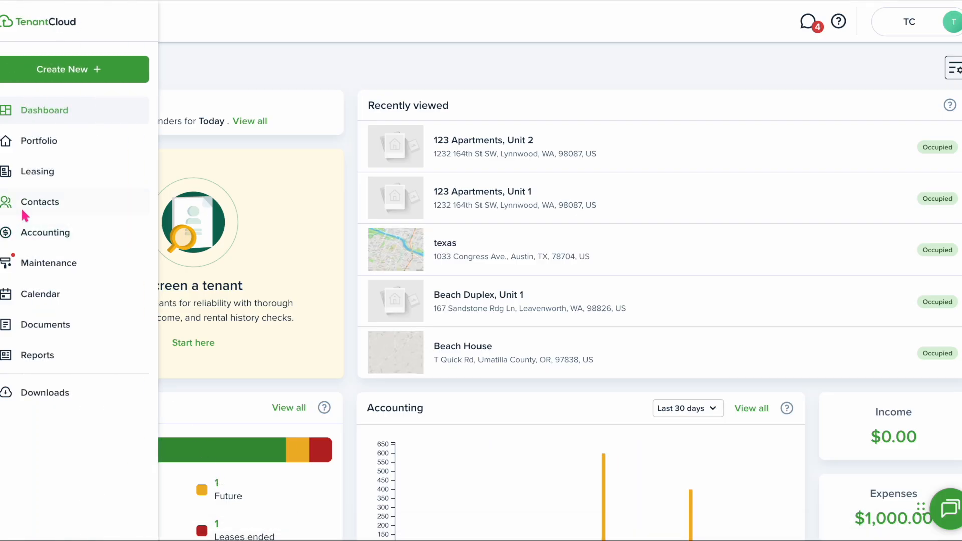
left_click(32, 203)
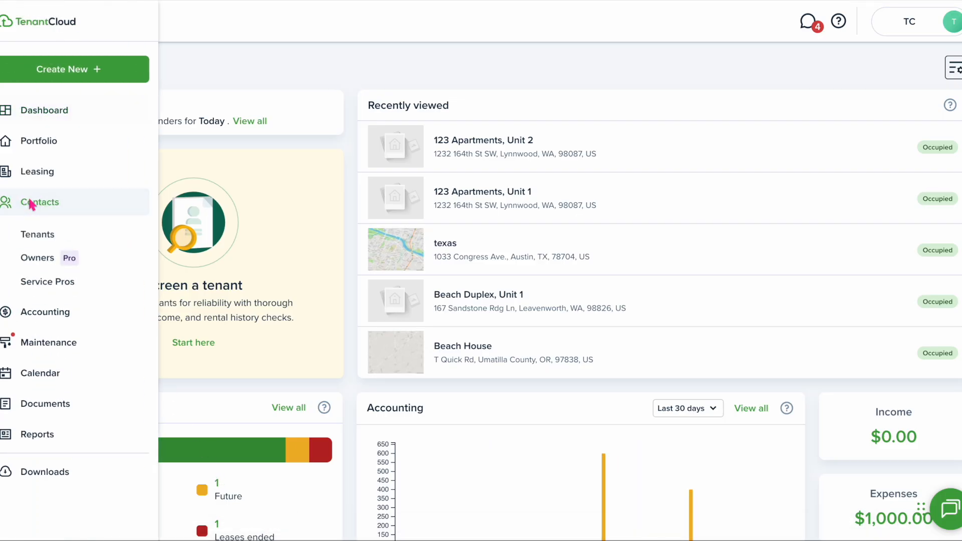
left_click(37, 236)
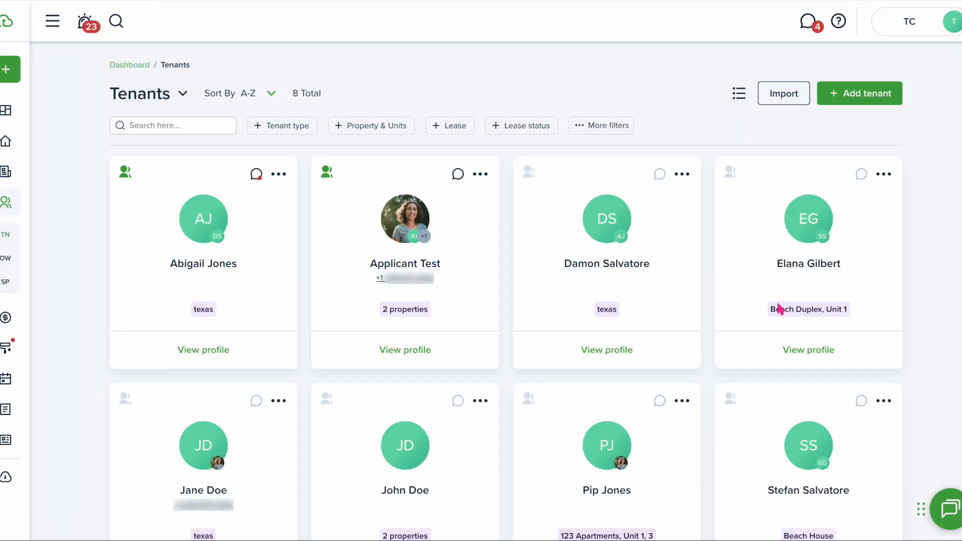
left_click(815, 351)
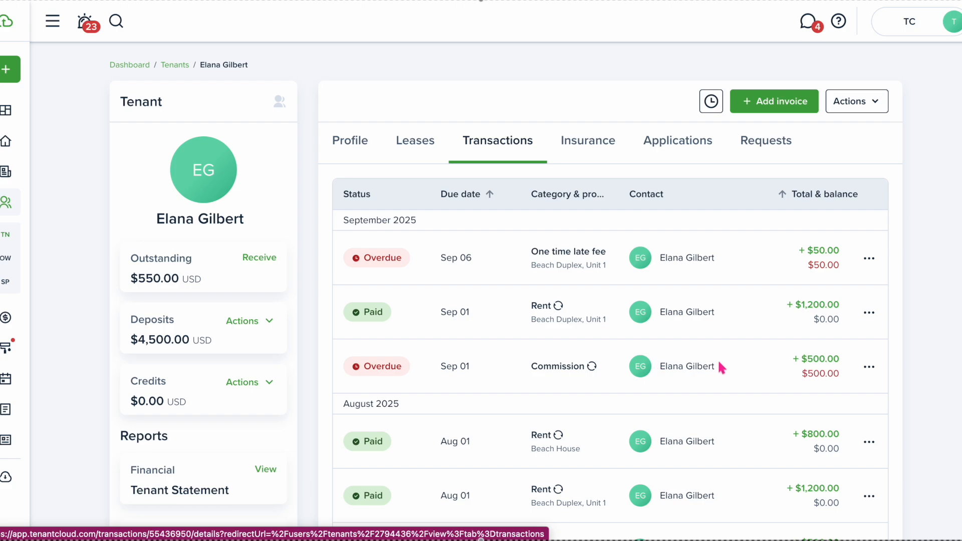
left_click(869, 367)
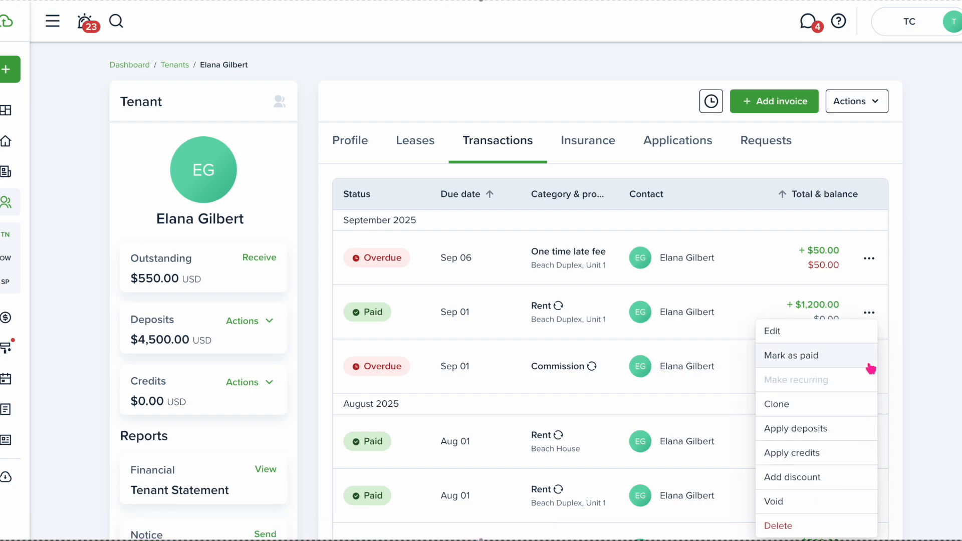
Apply $500.00 from the Pet deposit to the Commission invoice and reload the balances
left_click(830, 430)
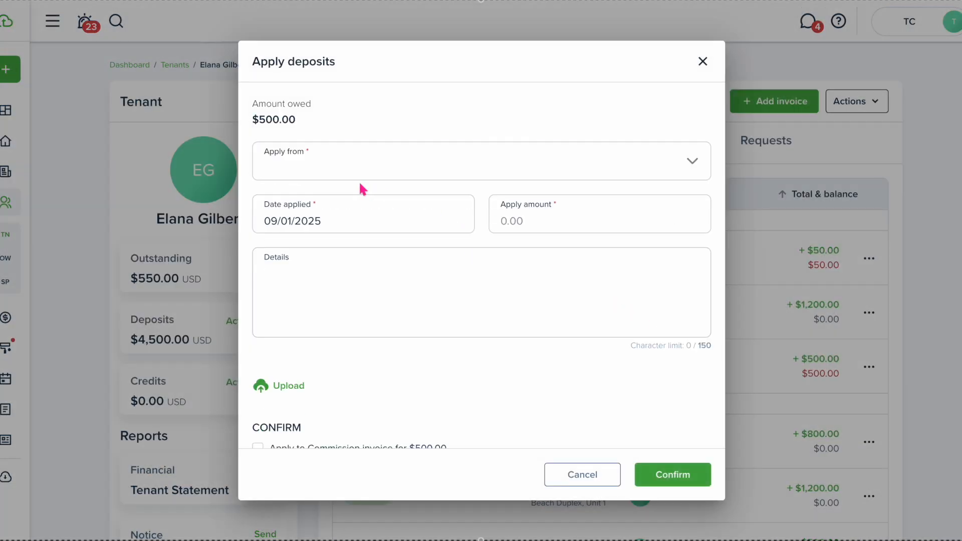
left_click(464, 166)
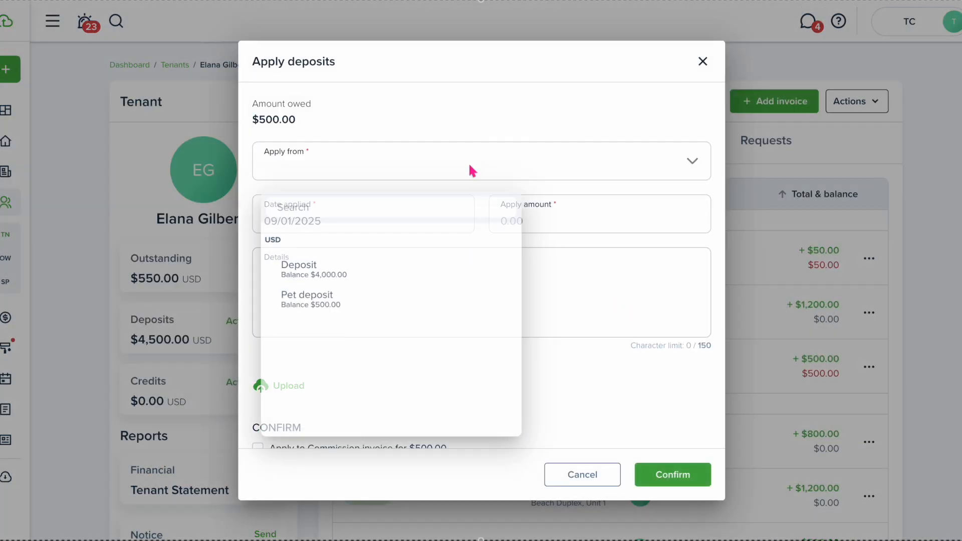
left_click(379, 274)
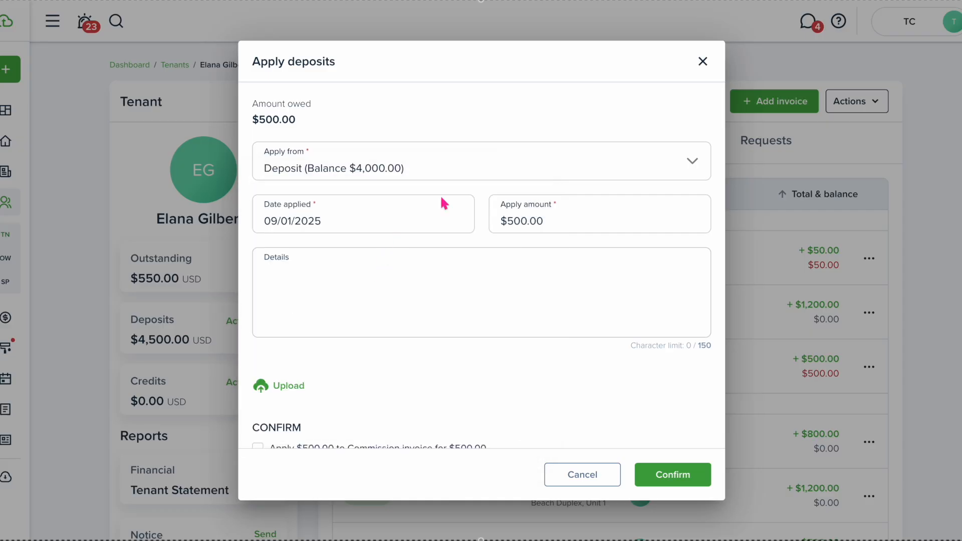
left_click(551, 166)
left_click(376, 297)
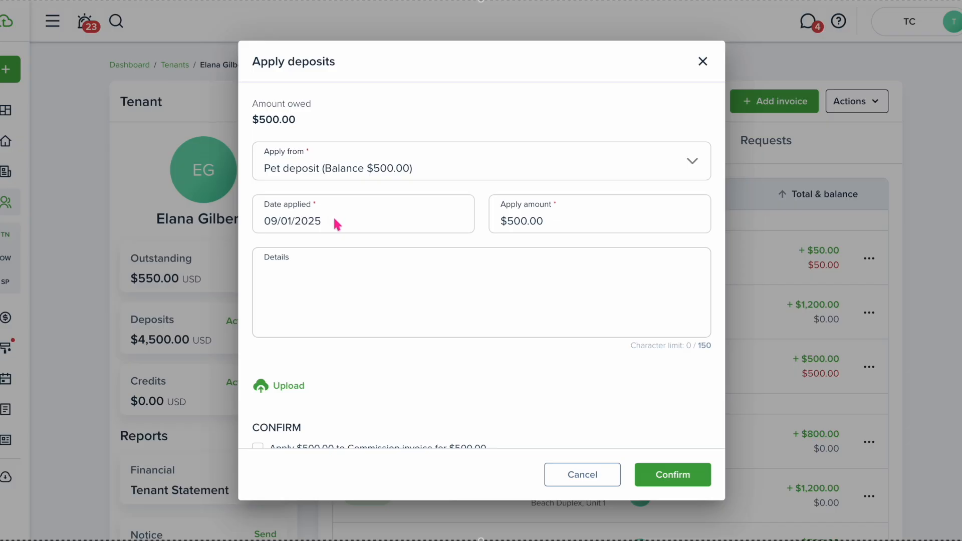
scroll(362, 304, "down", 1)
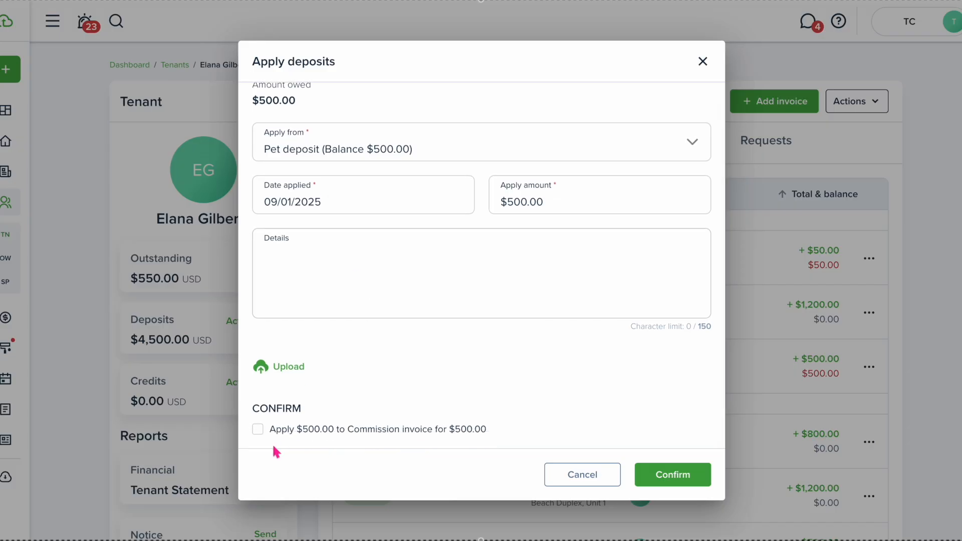
left_click(258, 430)
left_click(676, 476)
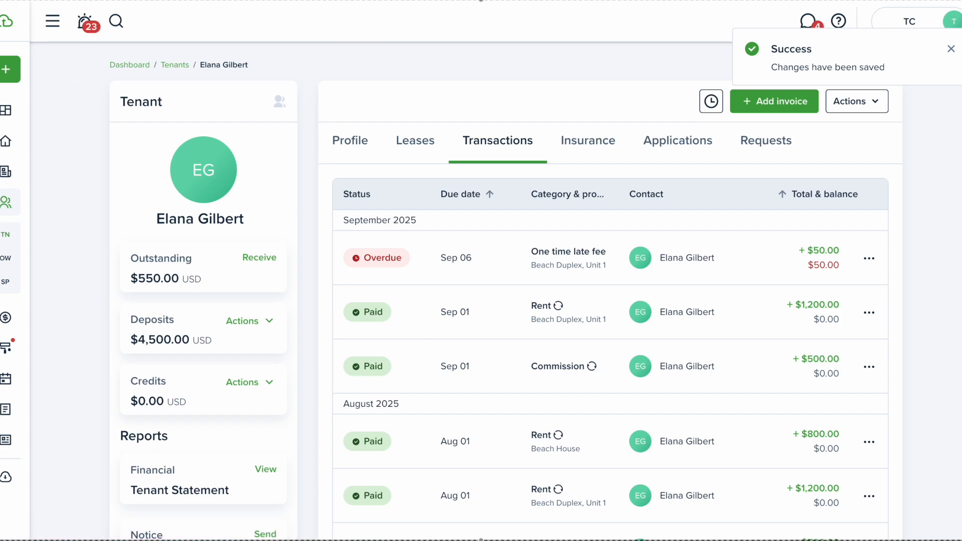
key("F5")
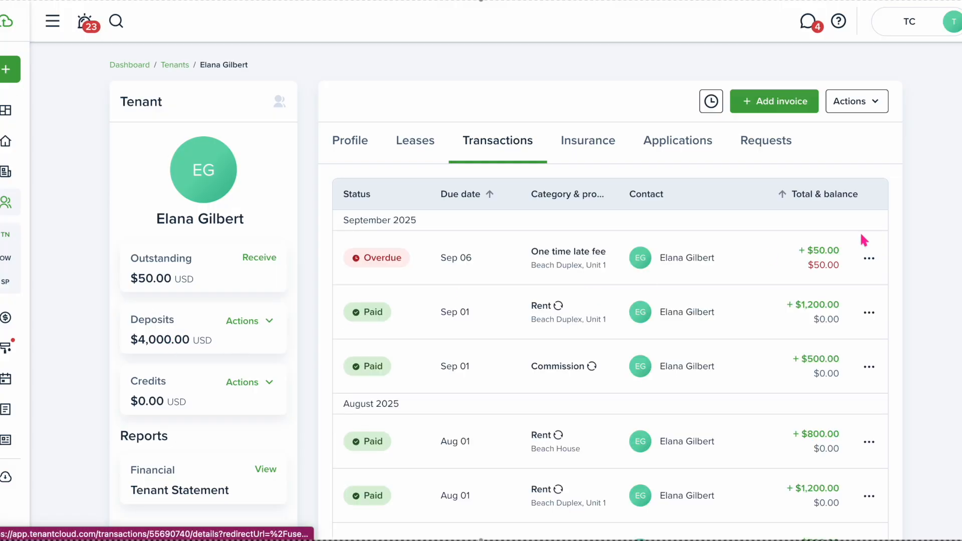
left_click(868, 264)
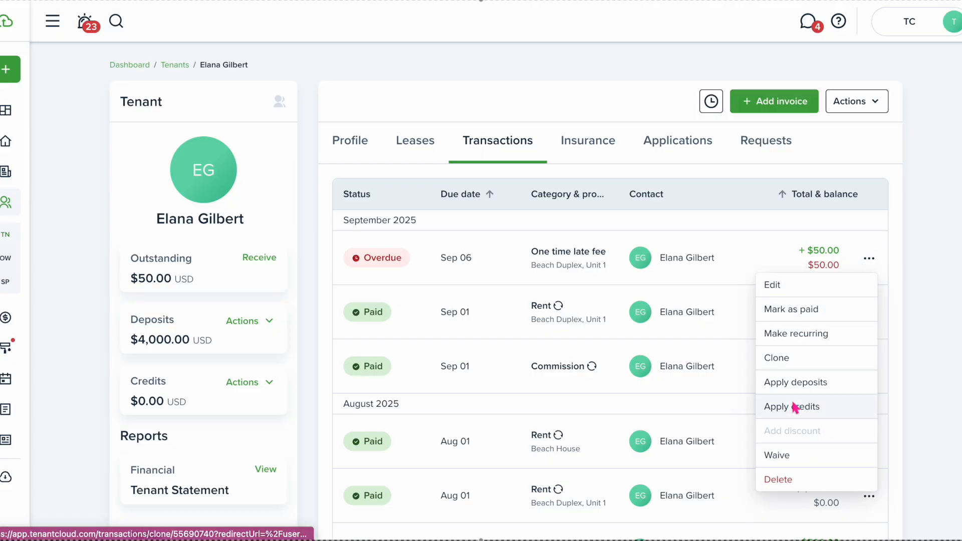
Apply $50.00 from the main Deposit to the late fee and reload the page
left_click(804, 386)
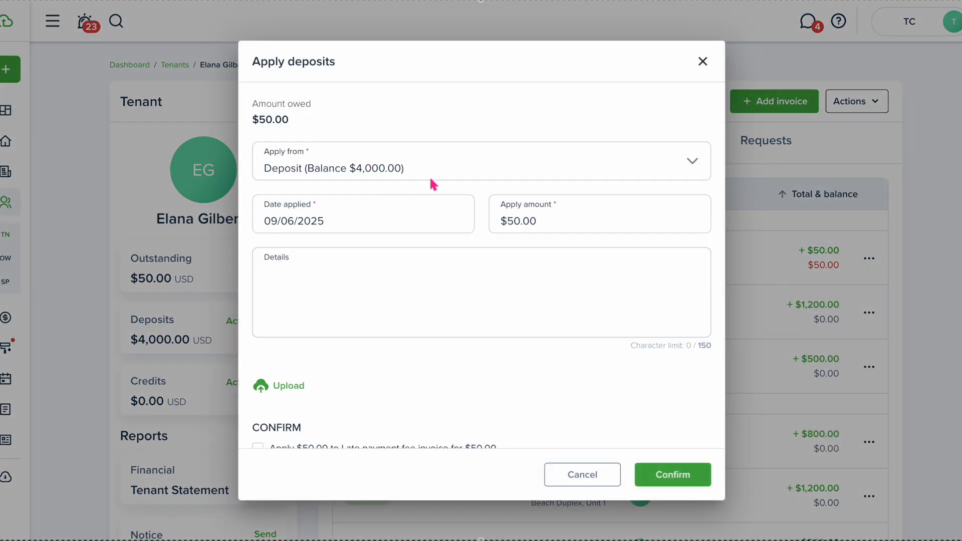
scroll(420, 365, "down", 1)
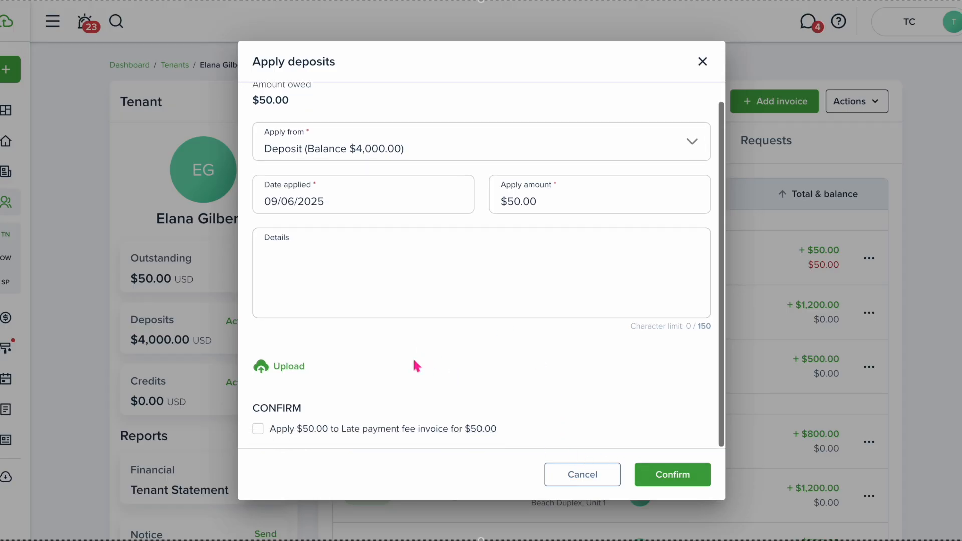
left_click(264, 432)
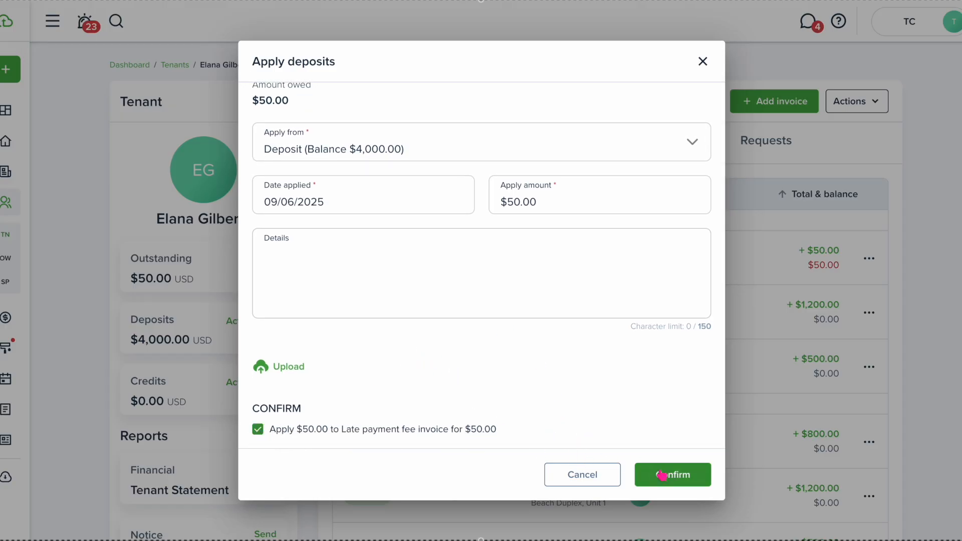
left_click(694, 484)
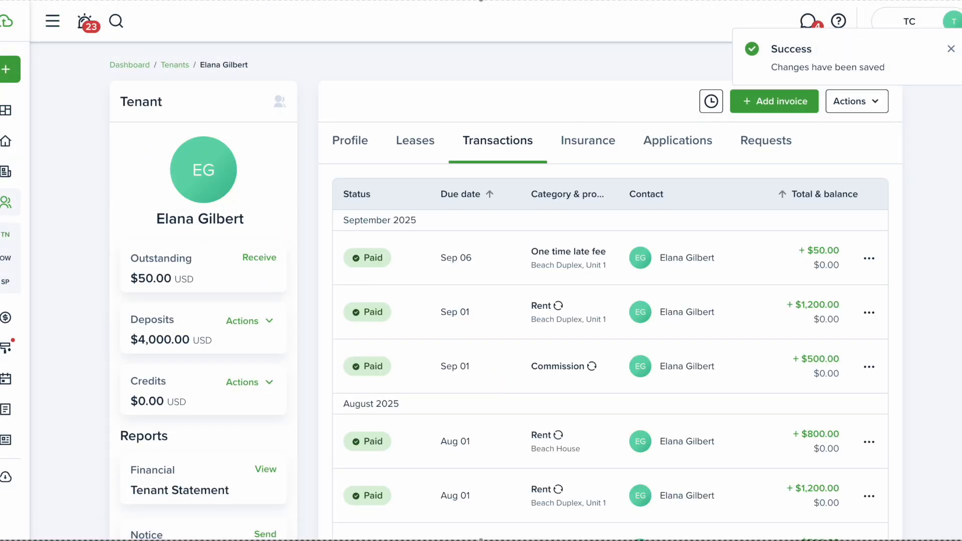
key("F5")
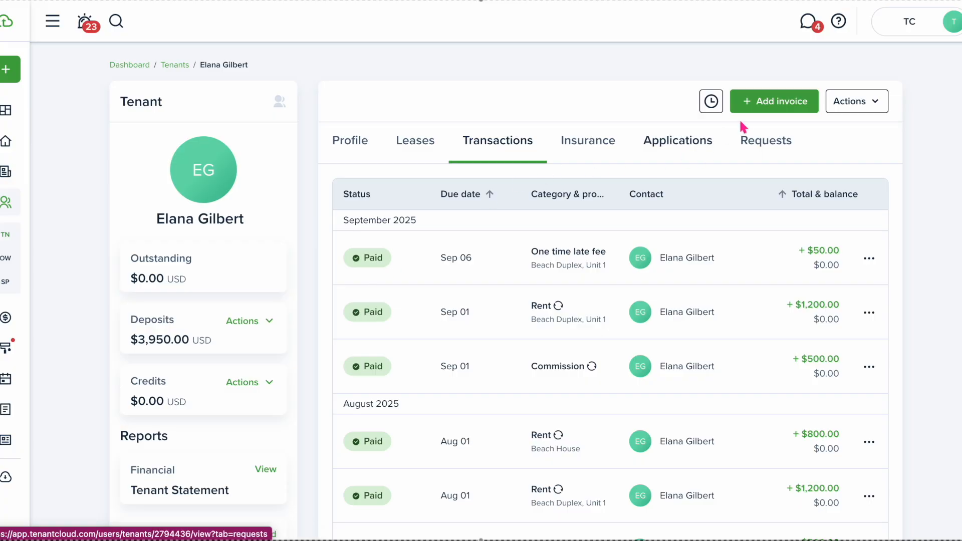
Start a new invoice with category Carpet cleaning fee and amount 100
left_click(764, 104)
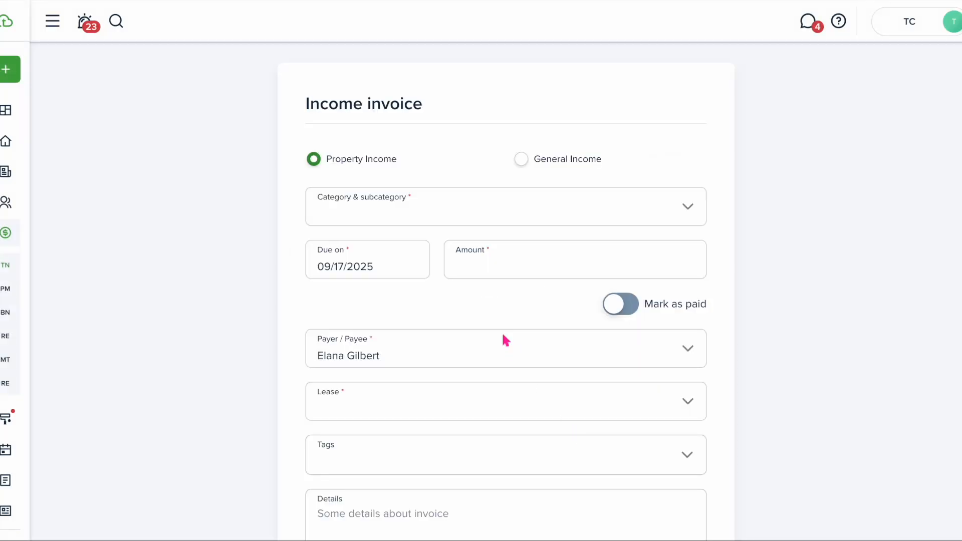
left_click(687, 210)
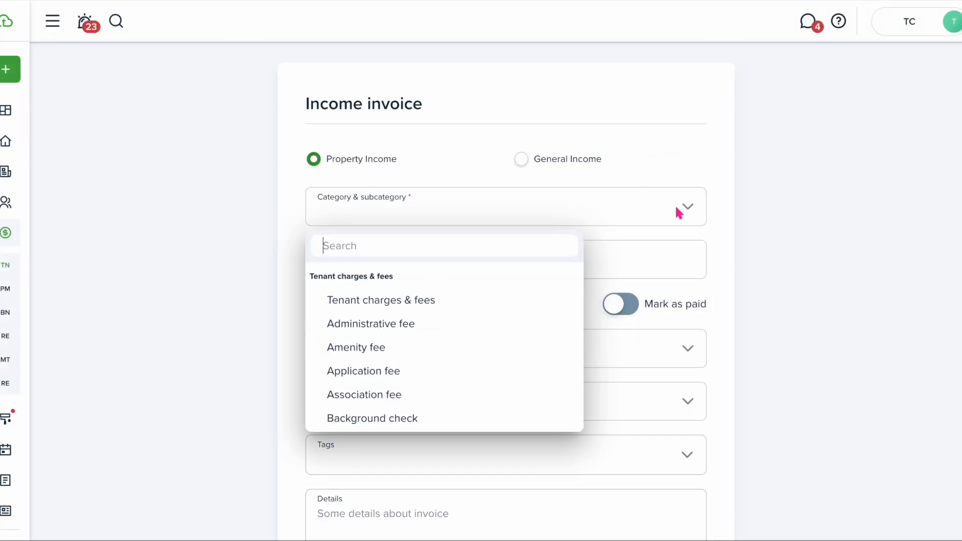
type("carpet")
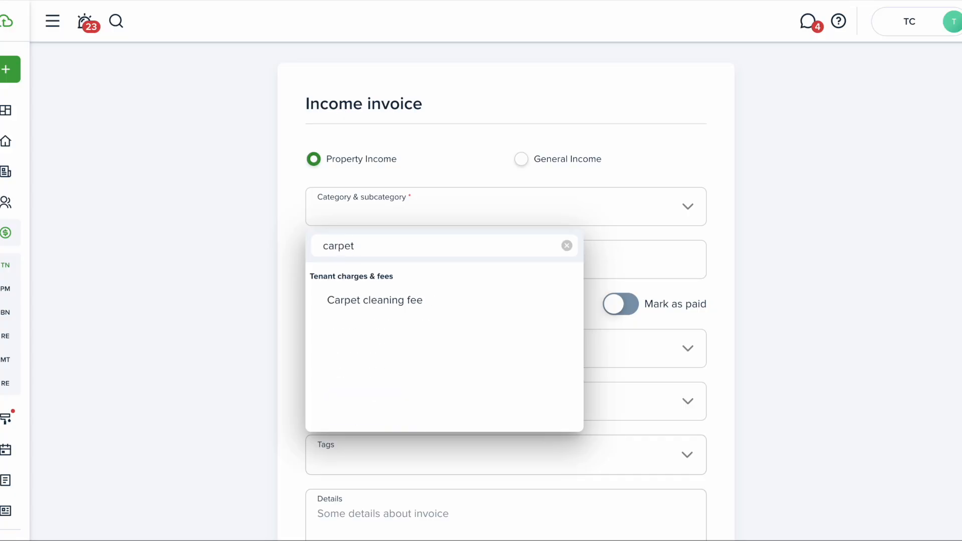
left_click(392, 302)
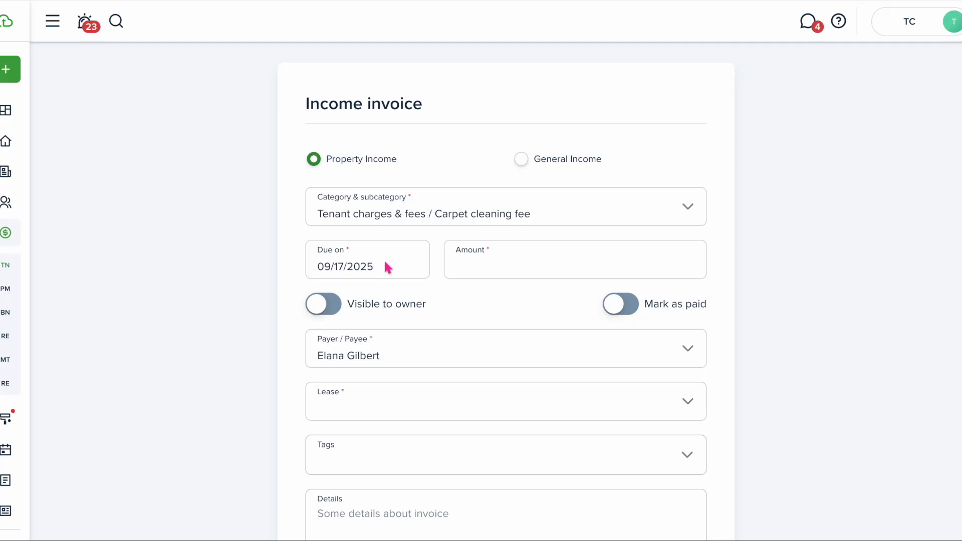
left_click(477, 271)
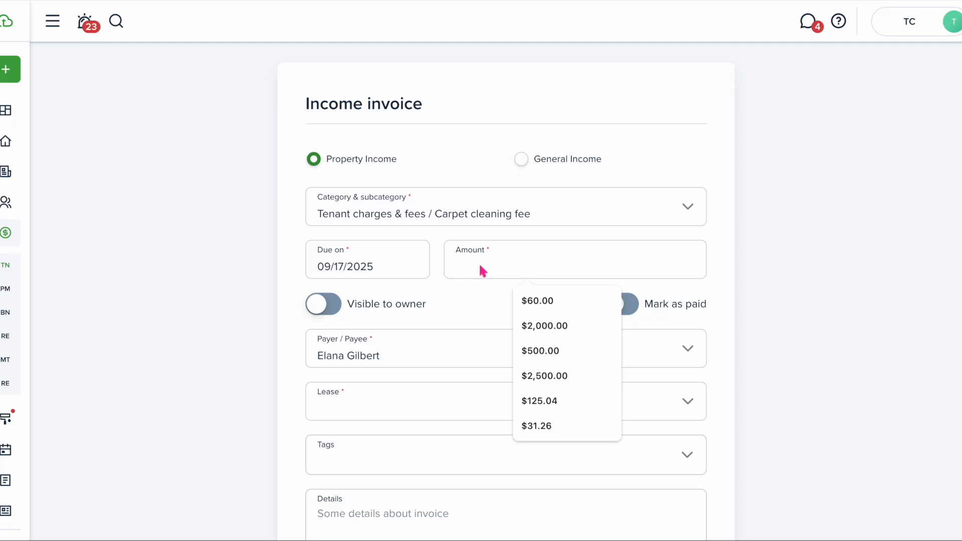
type("100")
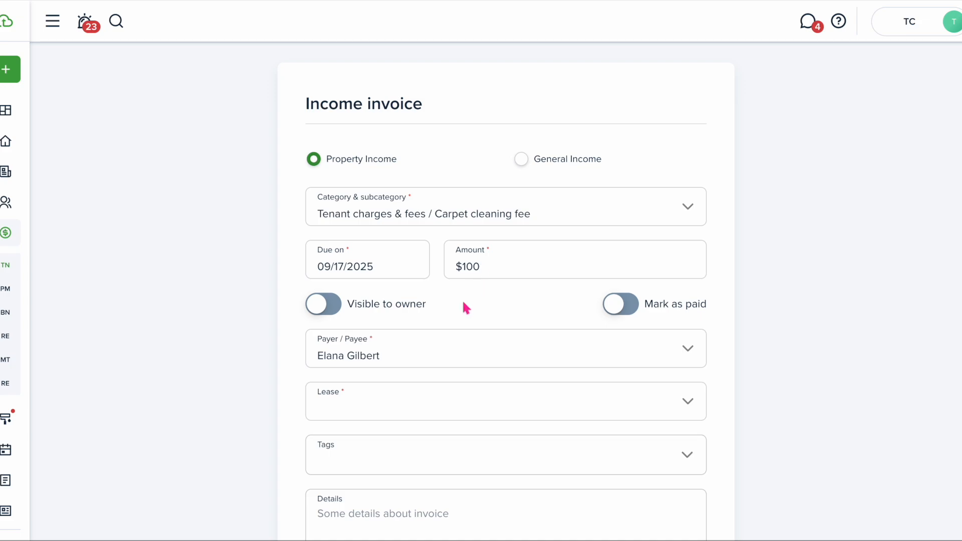
Make the invoice visible to owner, attach it to active lease 9, and create it
left_click(330, 308)
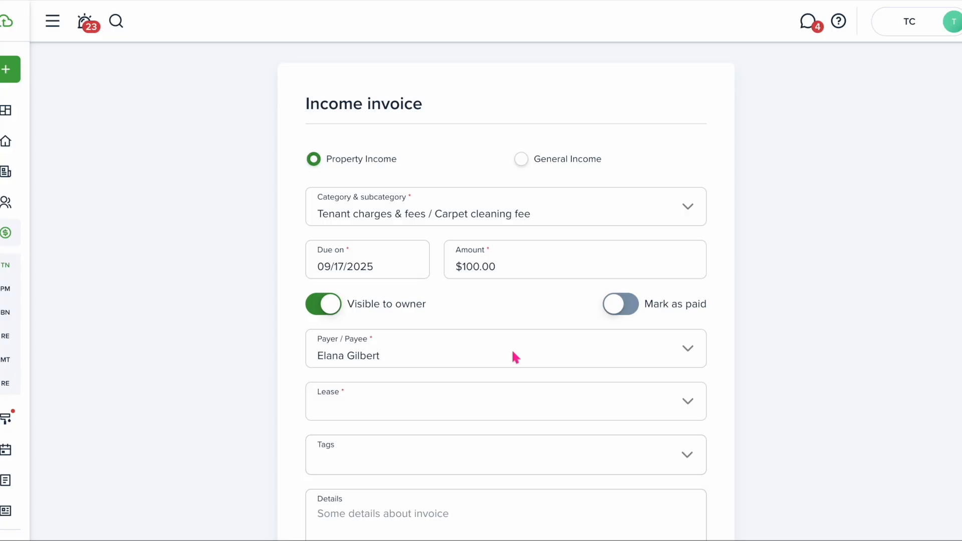
scroll(512, 352, "down", 2)
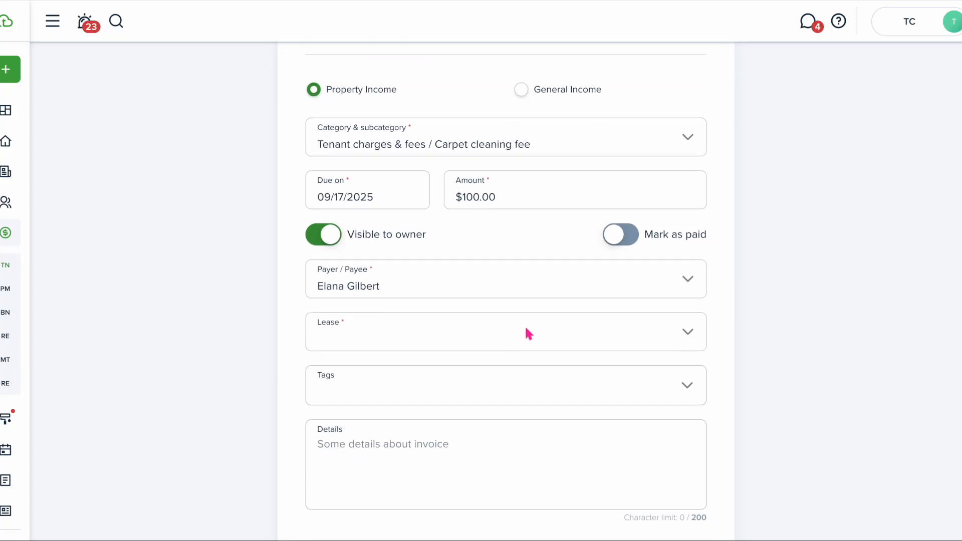
left_click(599, 332)
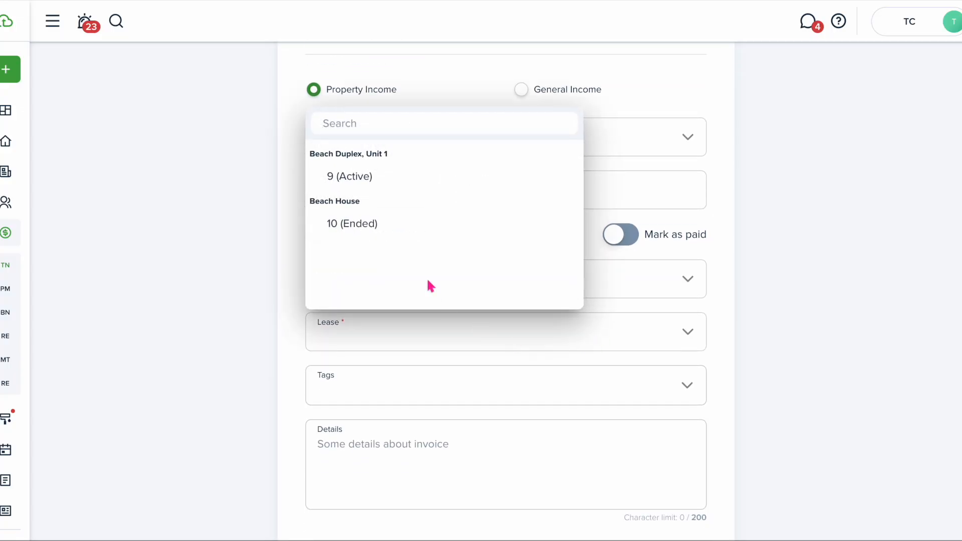
left_click(367, 179)
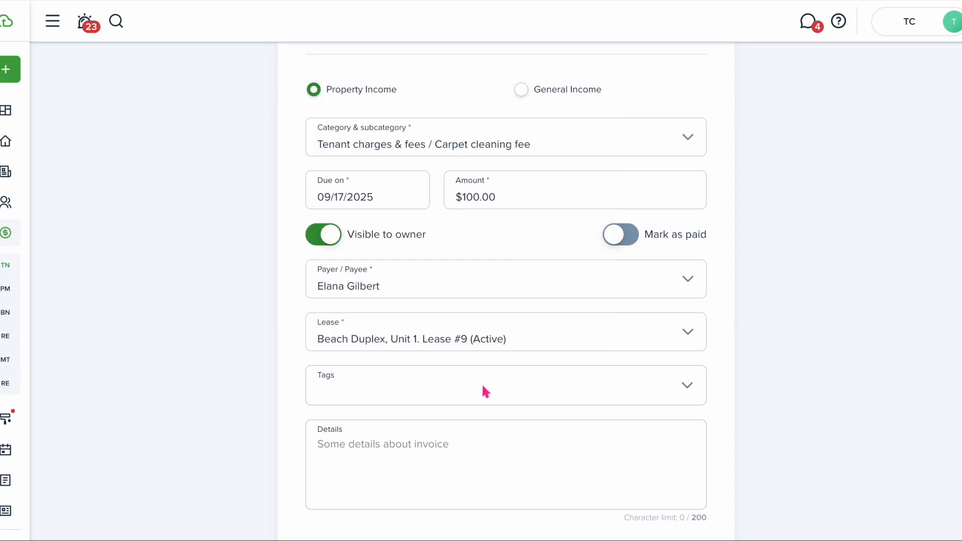
scroll(483, 389, "down", 4)
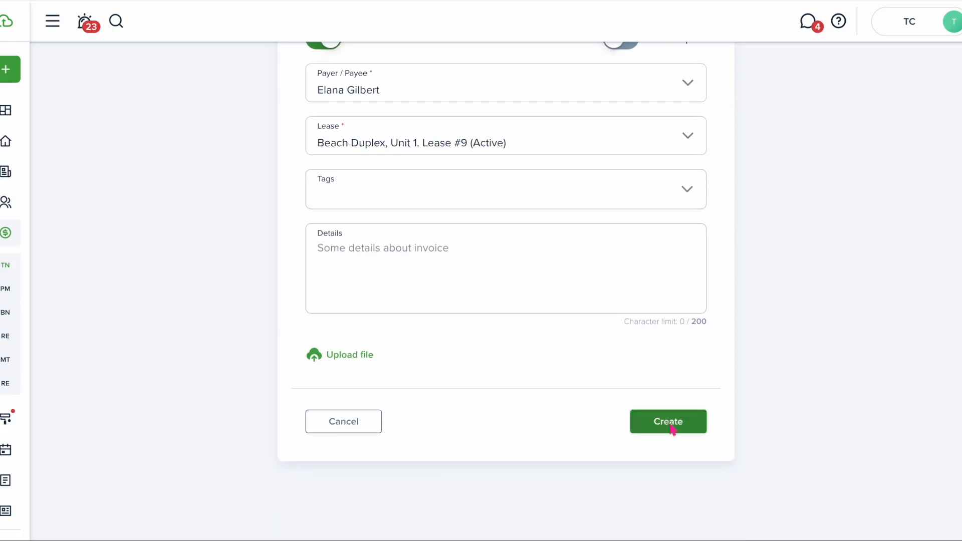
left_click(672, 423)
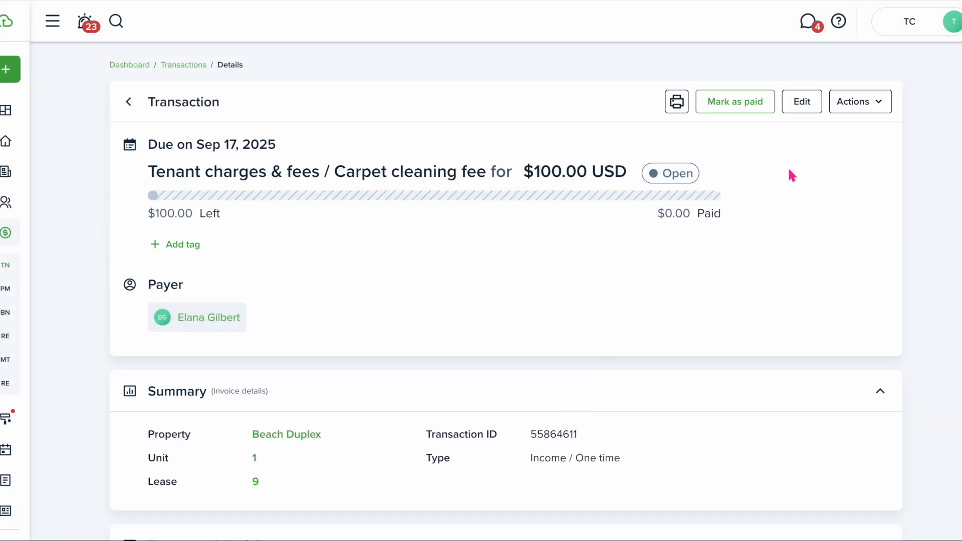
Pay the $100.00 carpet cleaning fee by applying the tenant's deposit
left_click(849, 103)
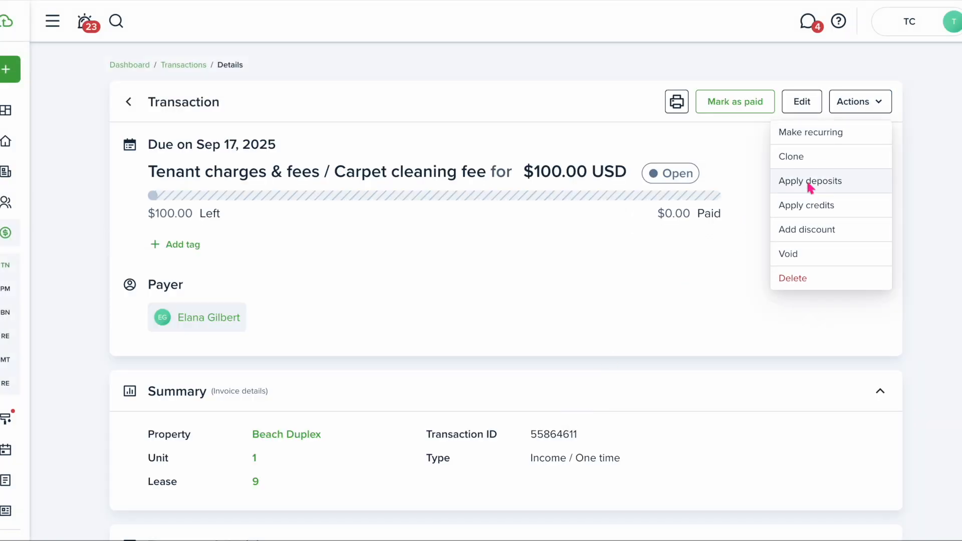
left_click(810, 181)
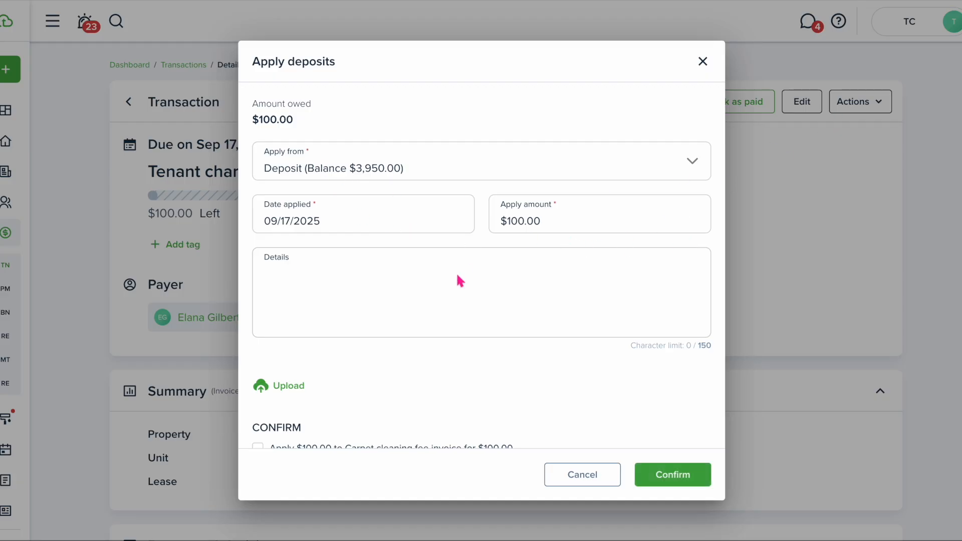
scroll(458, 278, "down", 1)
left_click(258, 430)
left_click(704, 480)
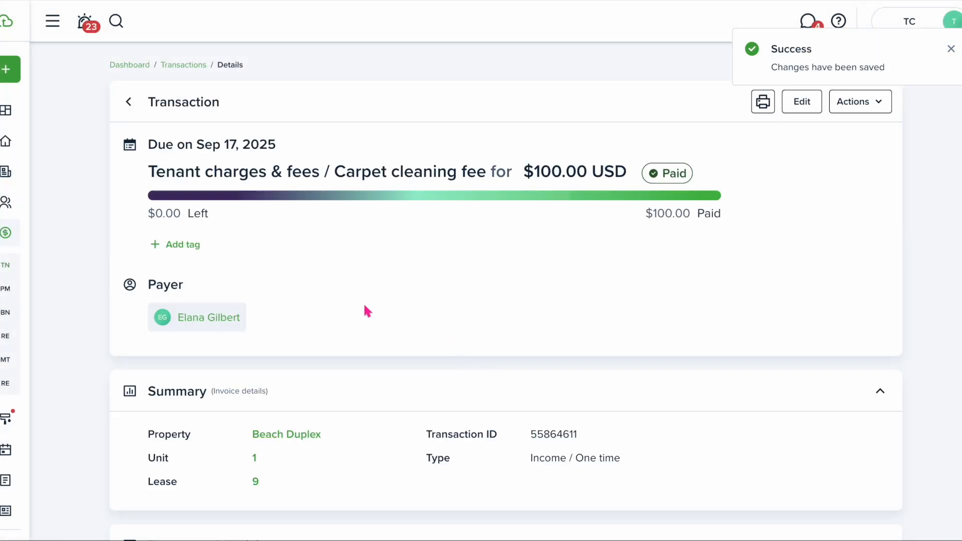
Return to the tenant's page, view their leases, and begin a new invoice
left_click(210, 318)
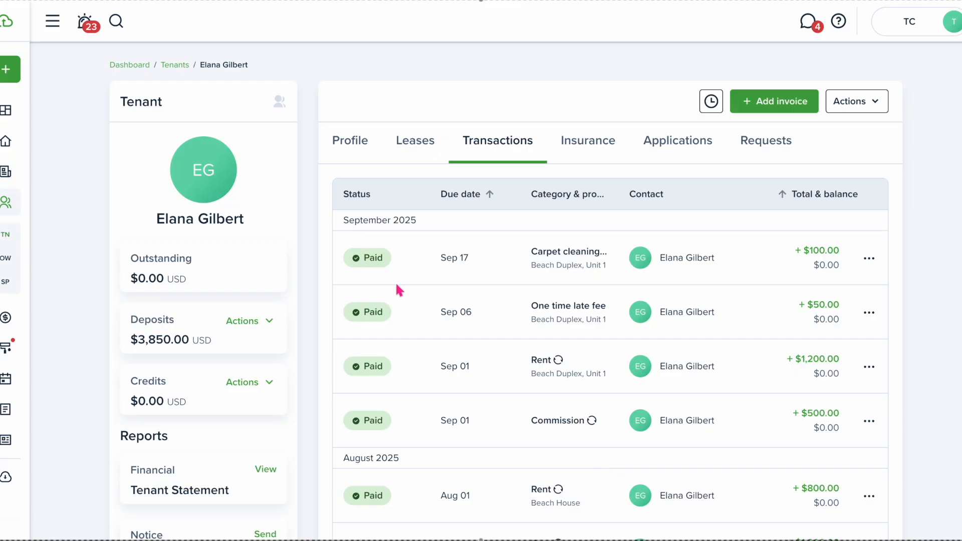
left_click(422, 156)
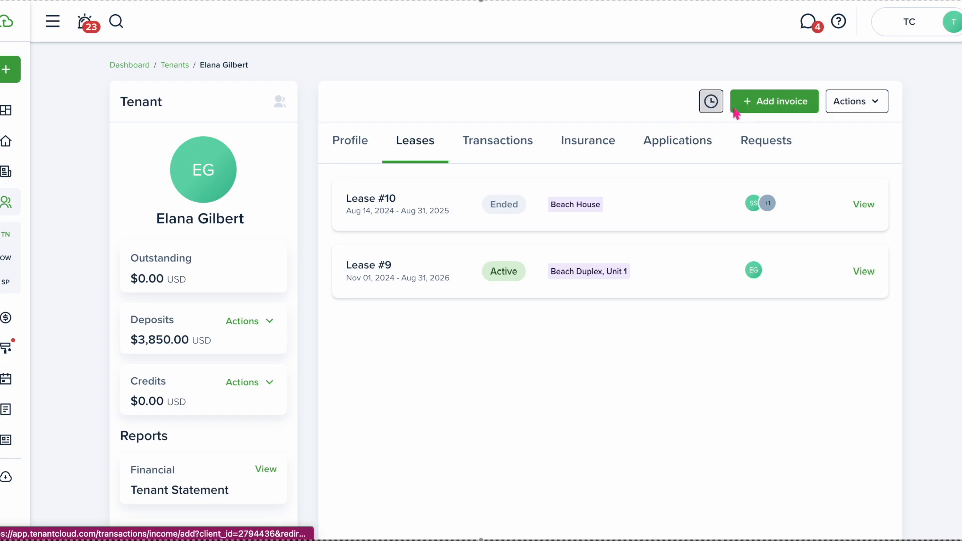
left_click(768, 109)
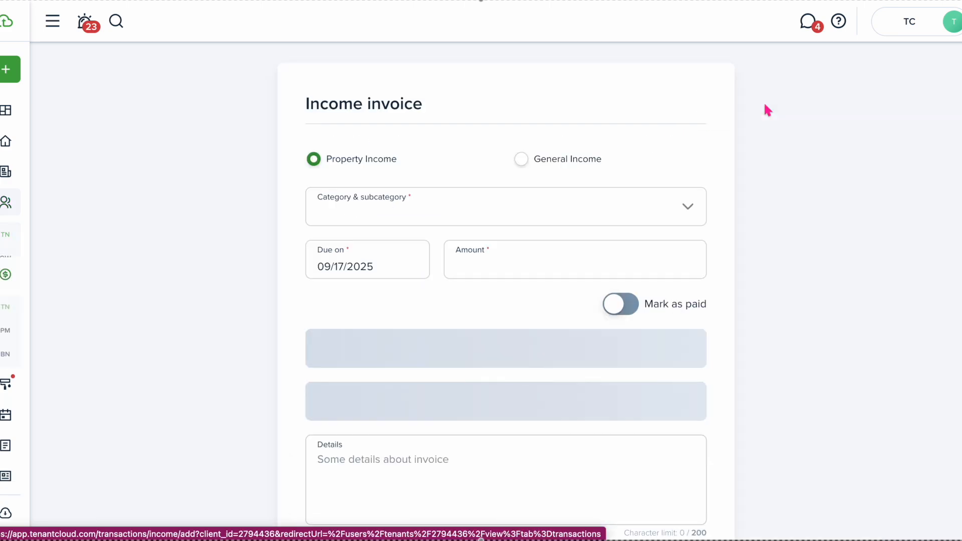
Set category Early termination fee, amount 1000, visible to owner, and Lease 9 (Active)
left_click(507, 205)
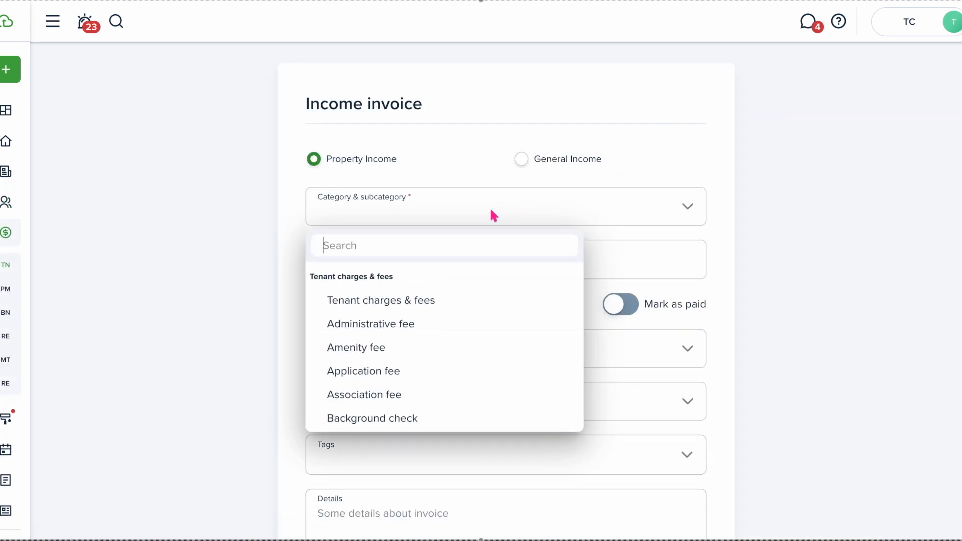
type("early")
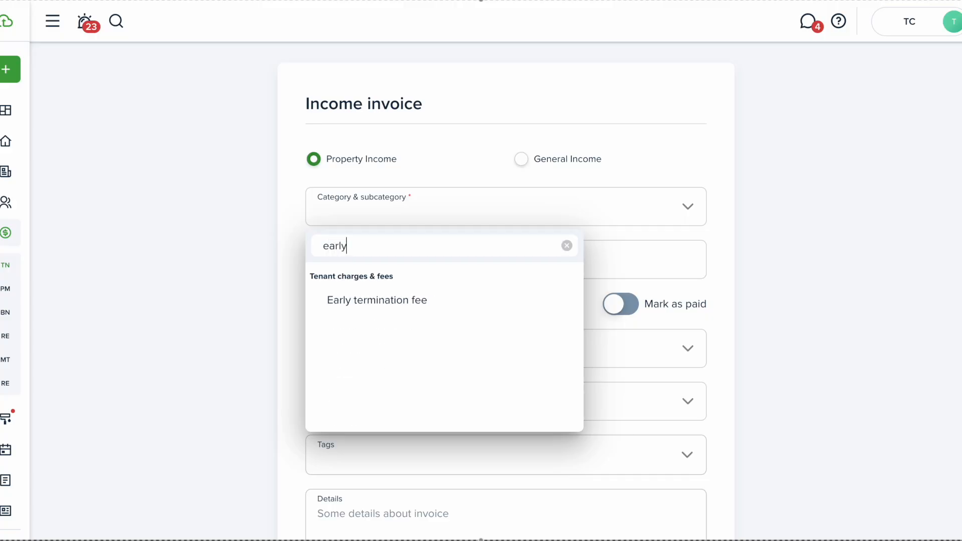
left_click(426, 300)
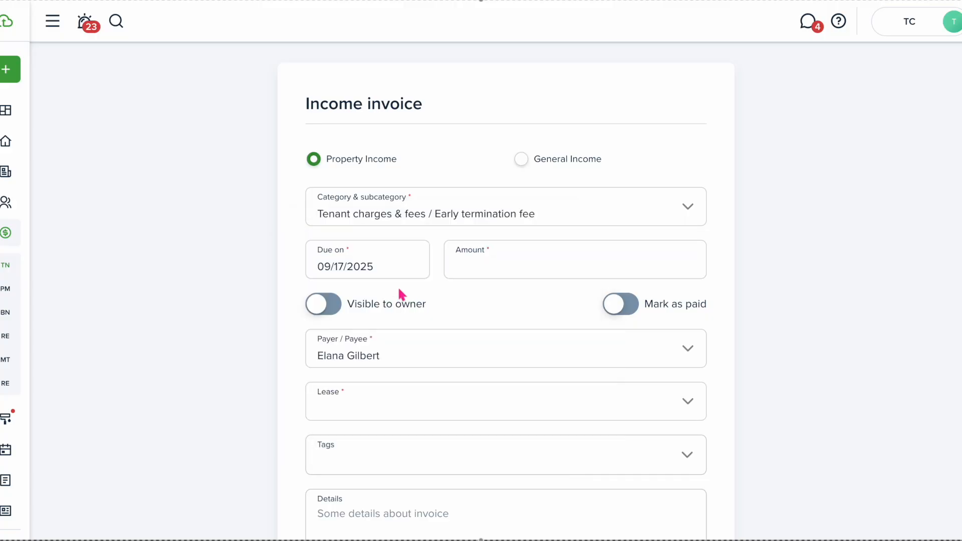
left_click(485, 264)
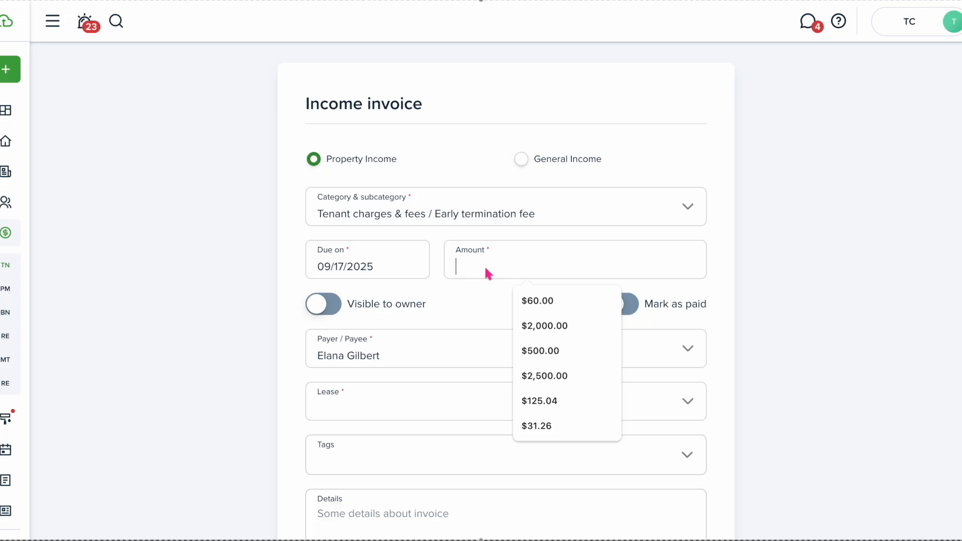
type("1000")
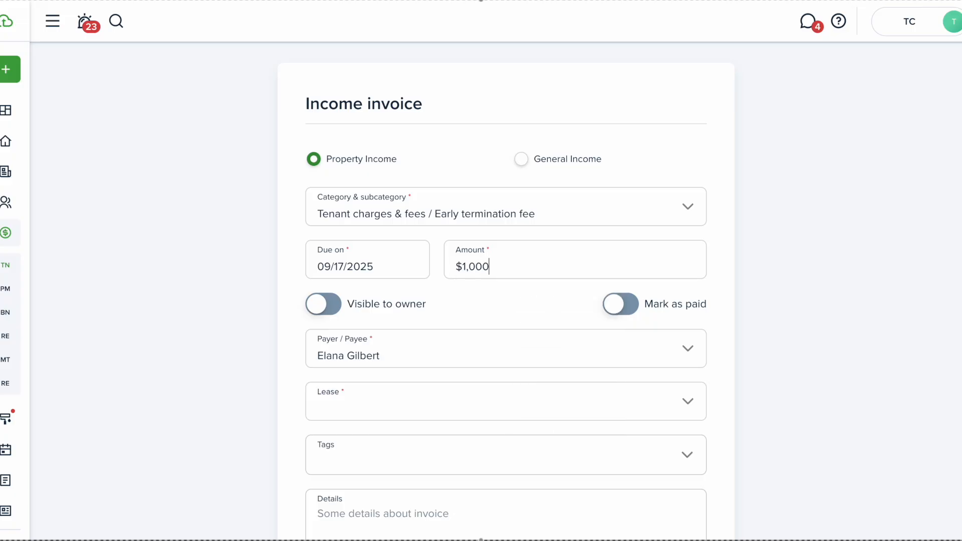
left_click(326, 313)
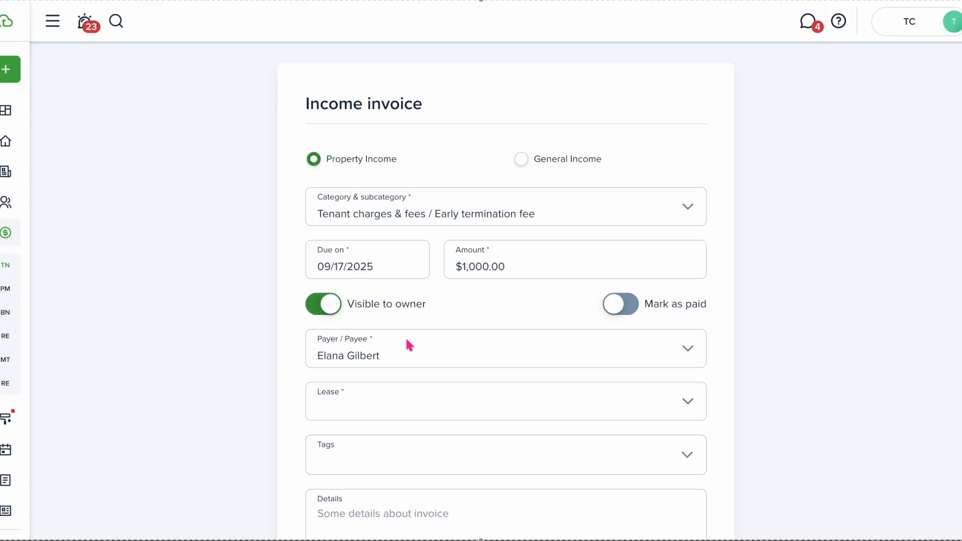
scroll(406, 341, "down", 4)
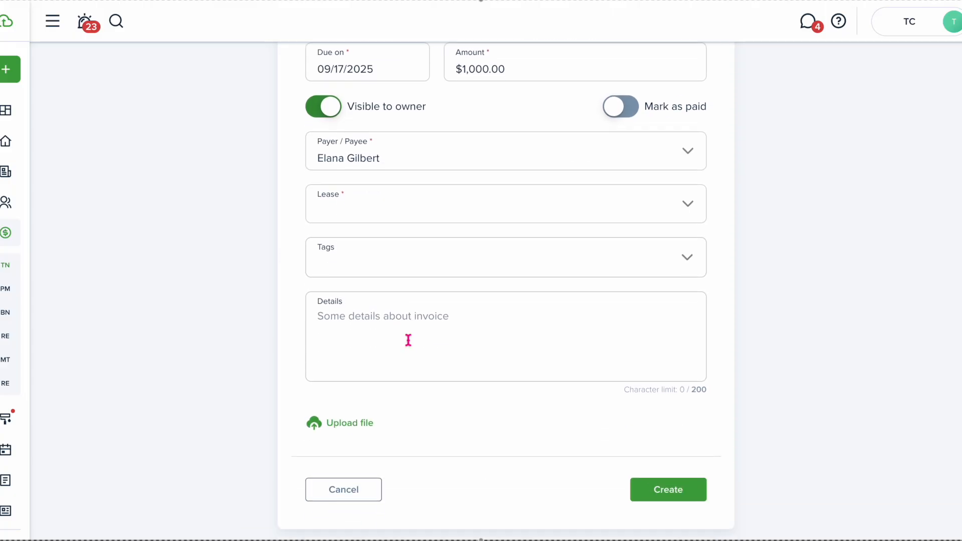
scroll(408, 339, "down", 1)
left_click(521, 135)
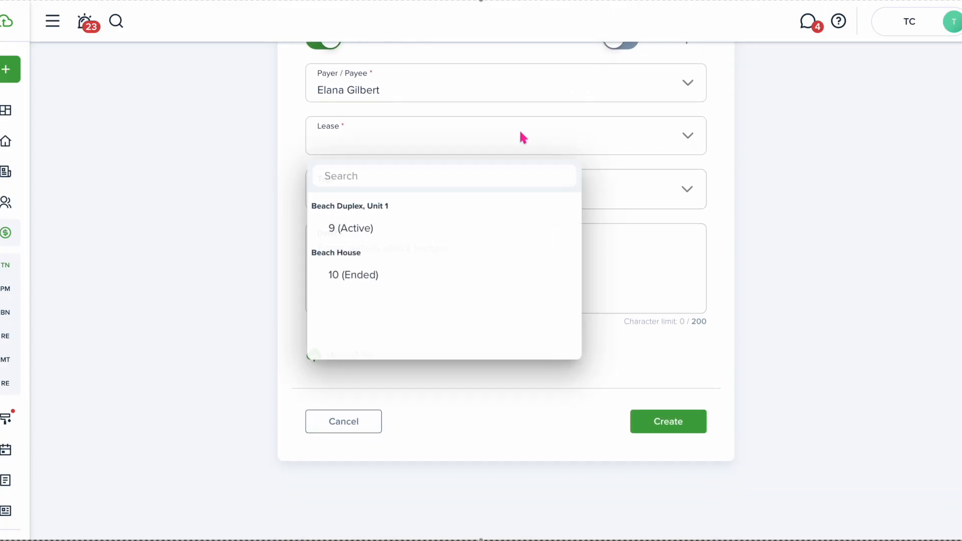
left_click(404, 233)
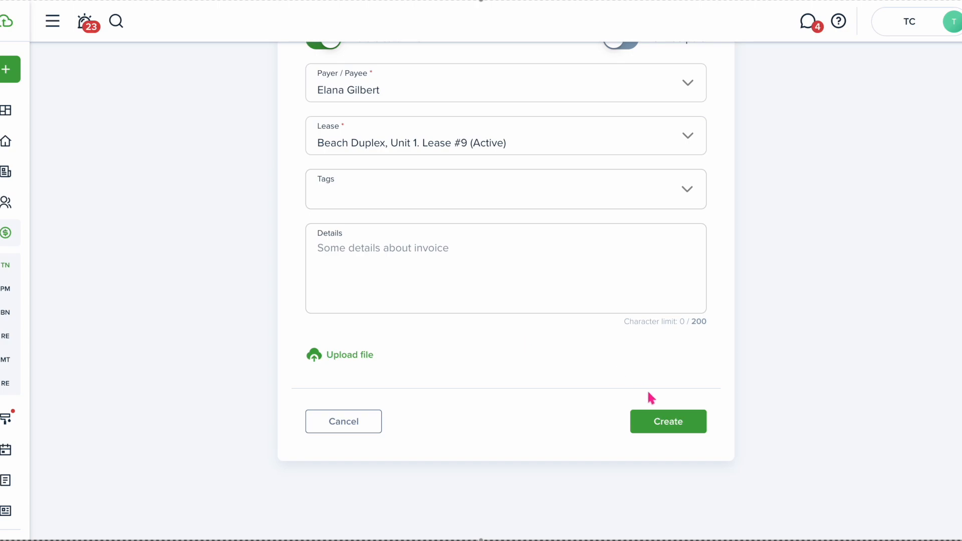
Create the $1,000.00 early termination invoice, pay it from the deposit, and return to the tenant
left_click(694, 430)
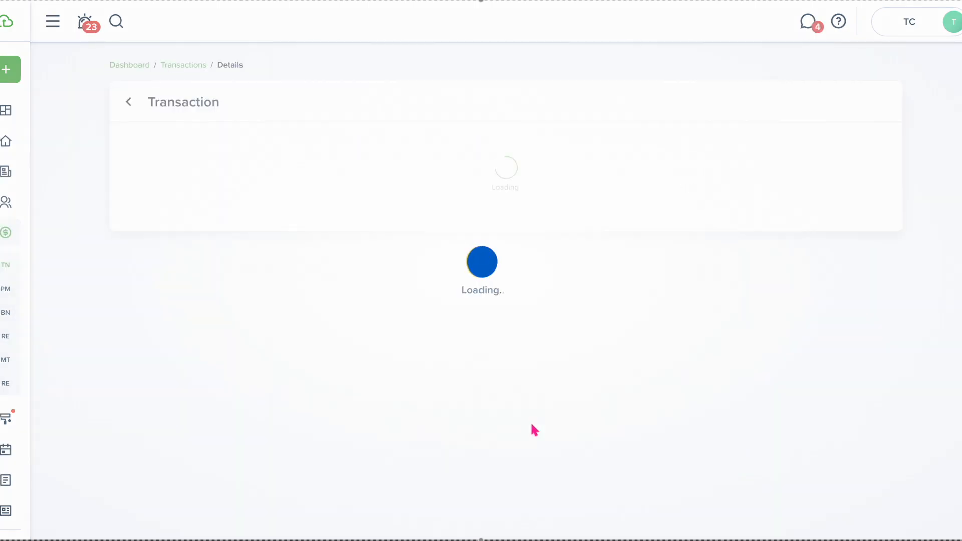
left_click(850, 101)
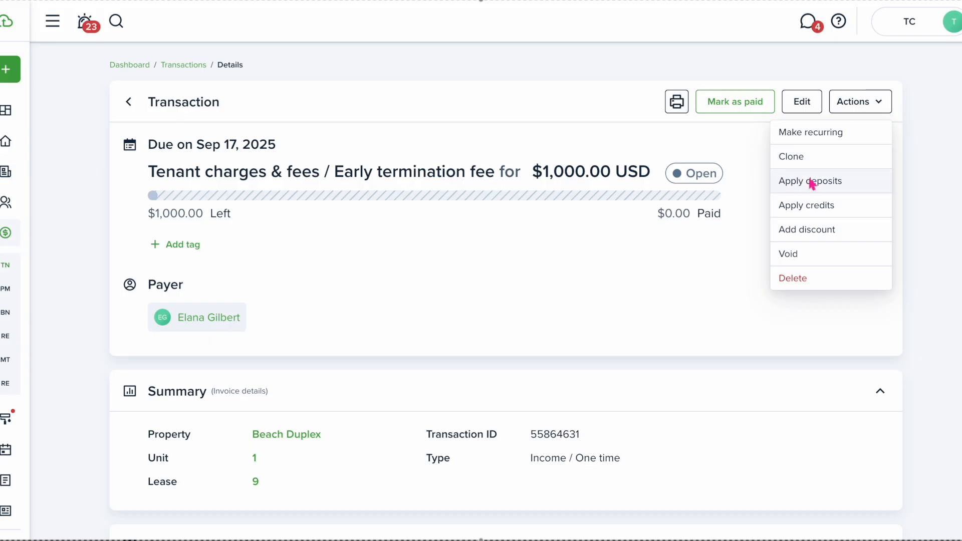
left_click(809, 181)
scroll(358, 370, "down", 1)
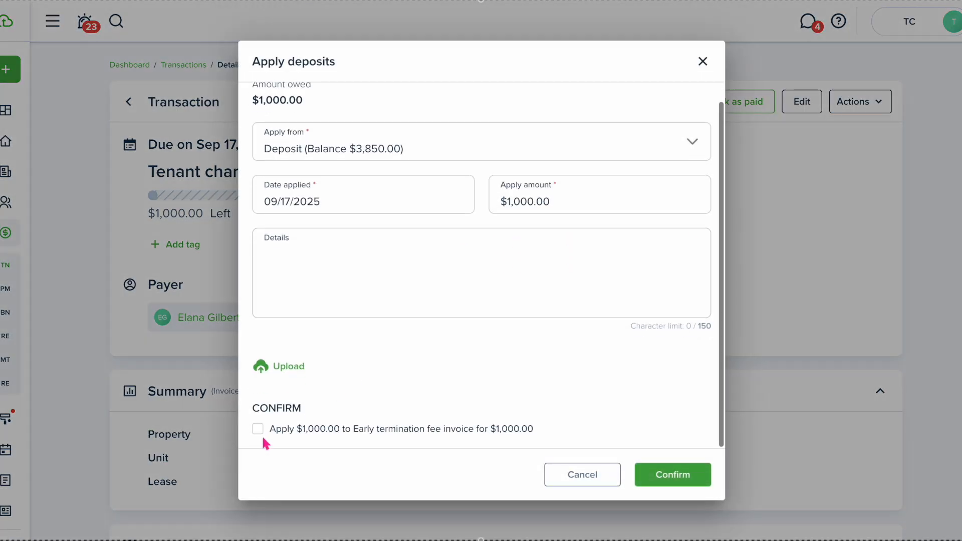
left_click(258, 429)
left_click(670, 476)
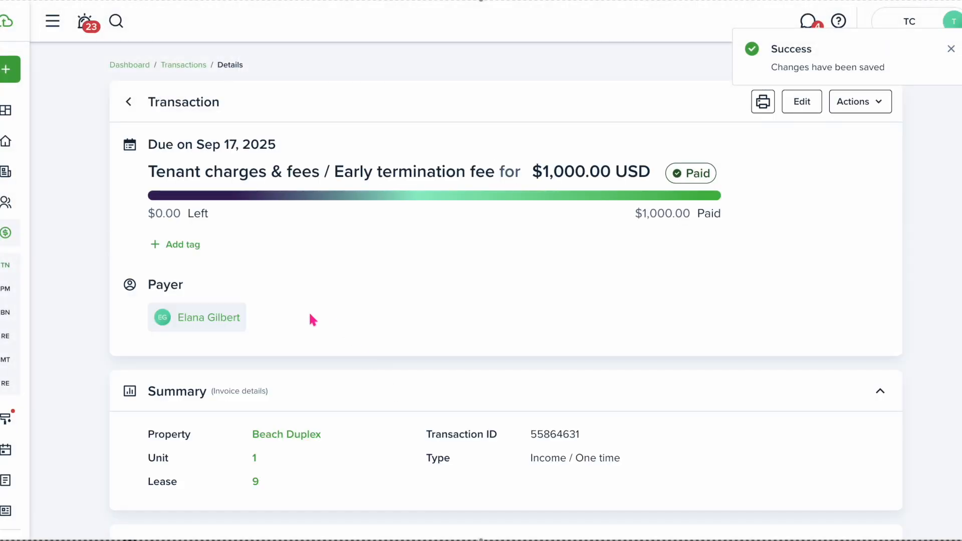
left_click(208, 317)
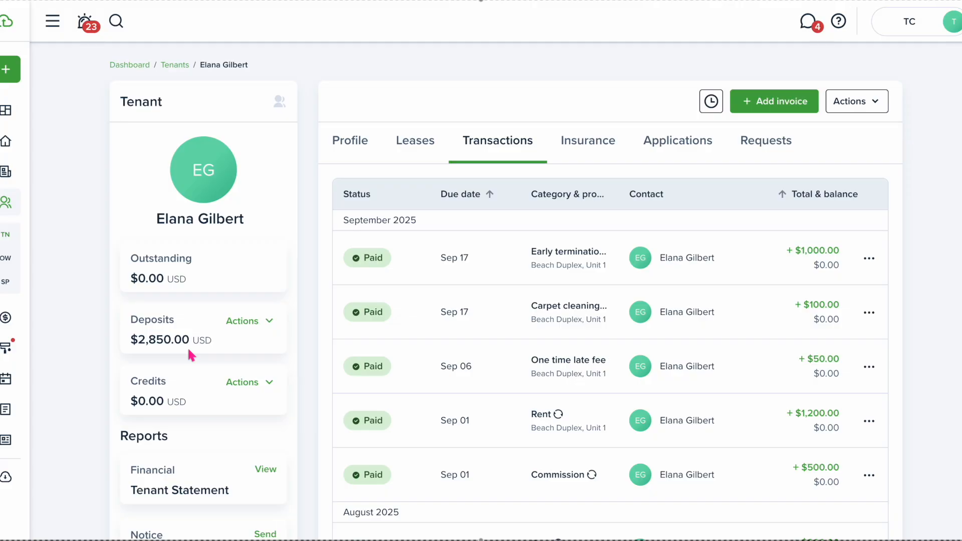
Choose Return from the tenant's deposit actions and select the $50.00 deposit payment
left_click(239, 323)
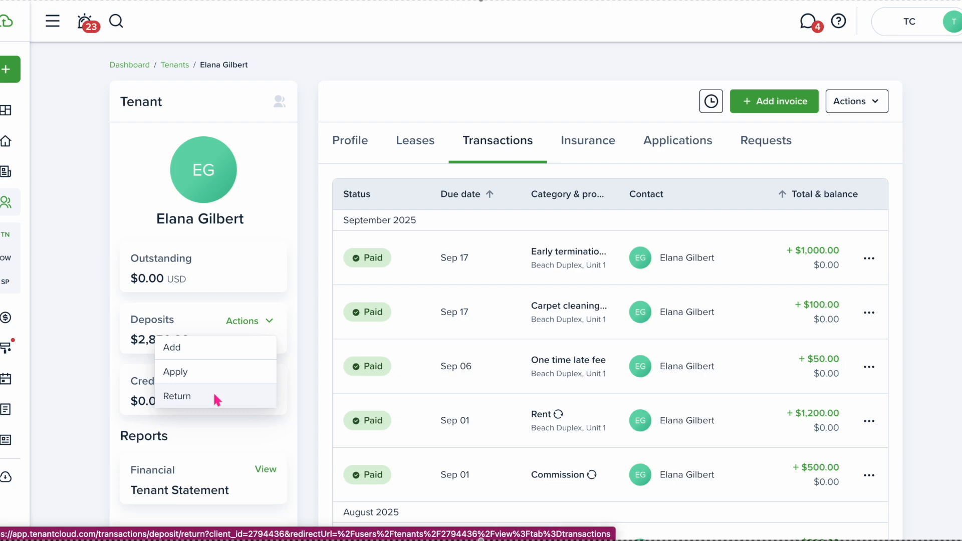
left_click(217, 399)
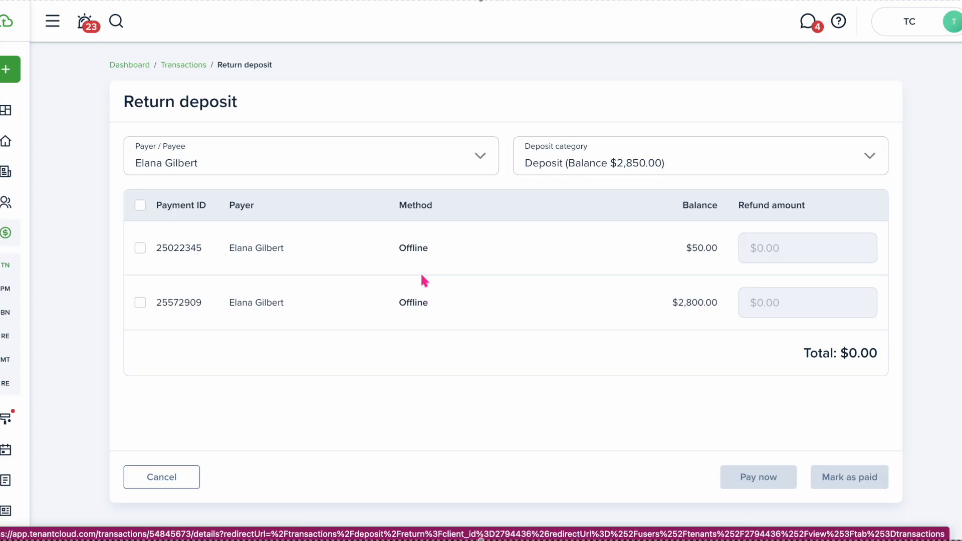
left_click(141, 248)
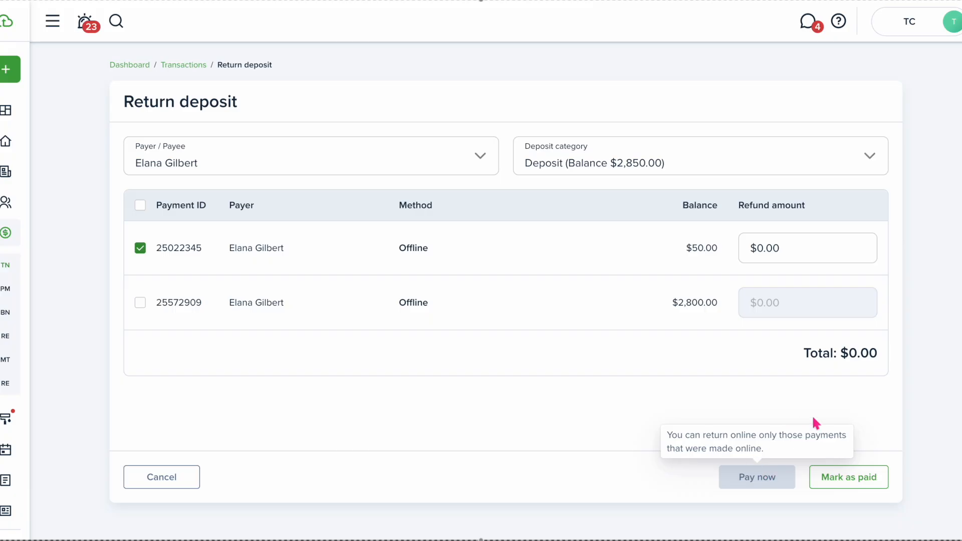
Correct the refund amount to $50.00 for that payment and record it as paid
left_click(841, 480)
left_click(757, 249)
type("5")
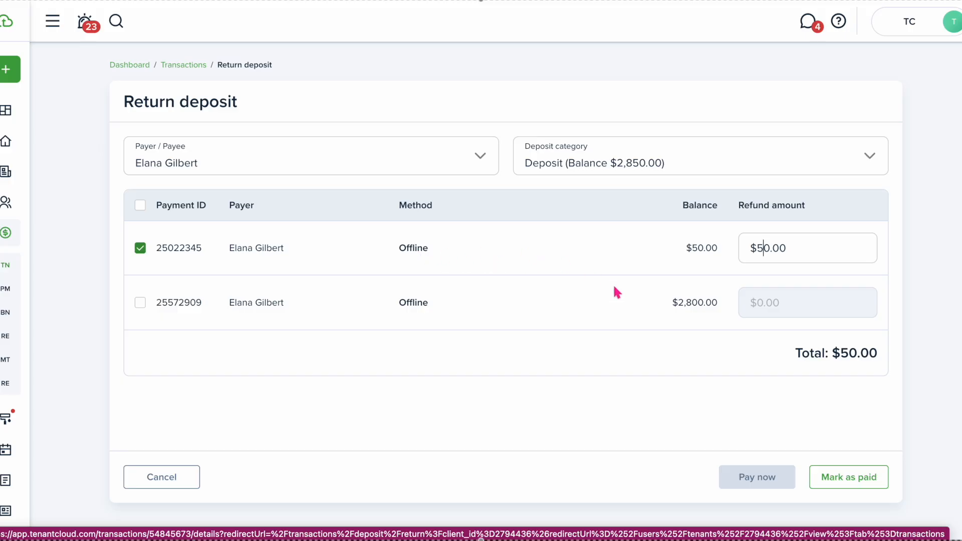
left_click(867, 481)
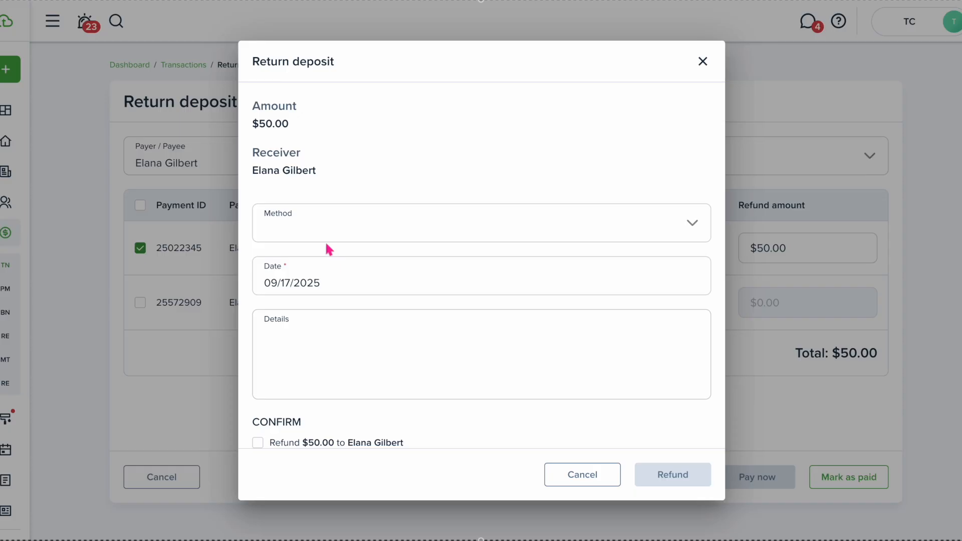
Issue the $50.00 refund by Check number 102 and dismiss the success message
left_click(398, 239)
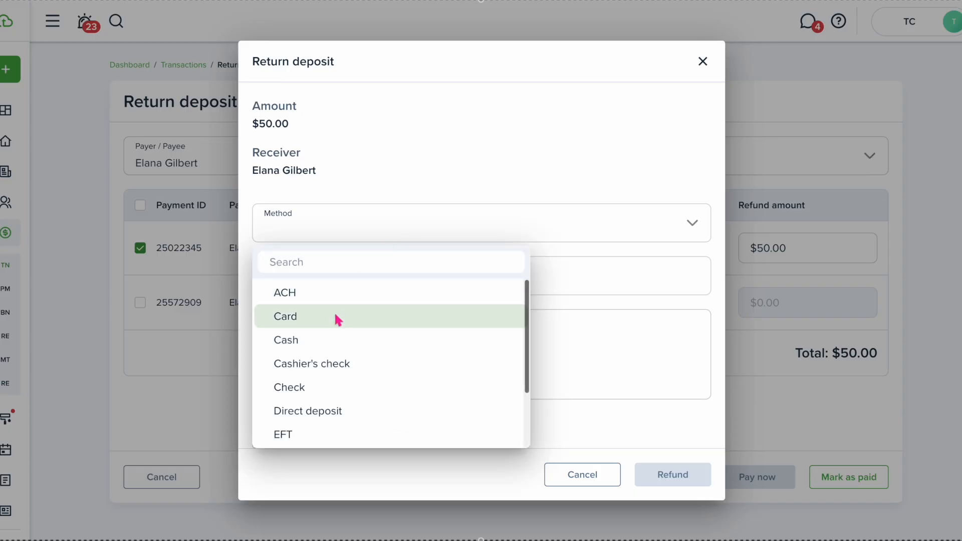
left_click(325, 387)
left_click(311, 281)
type("102")
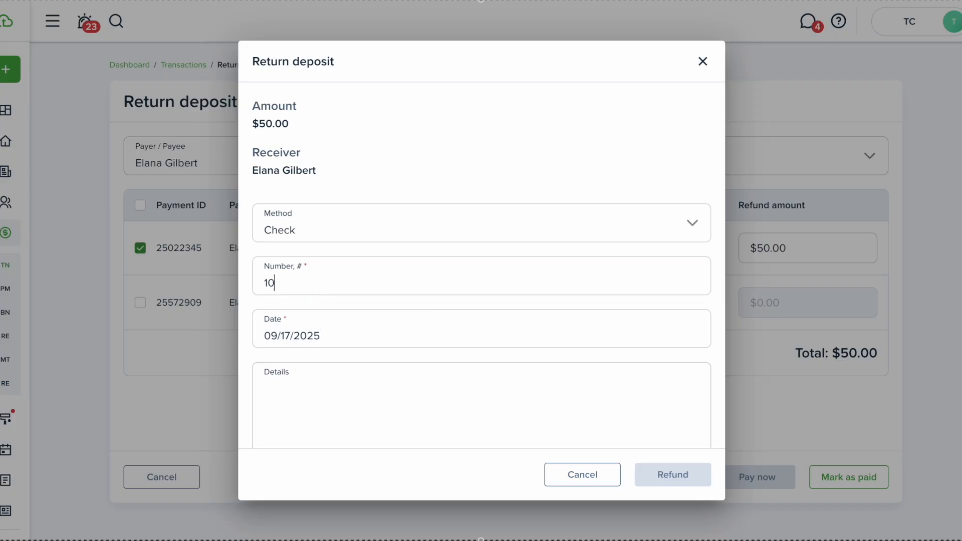
scroll(316, 291, "down", 1)
left_click(291, 326)
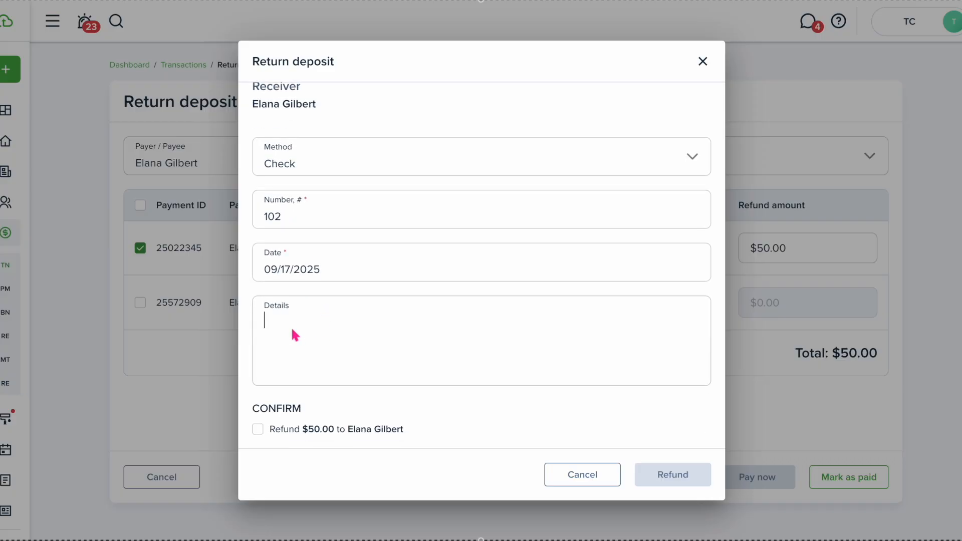
left_click(259, 430)
left_click(672, 473)
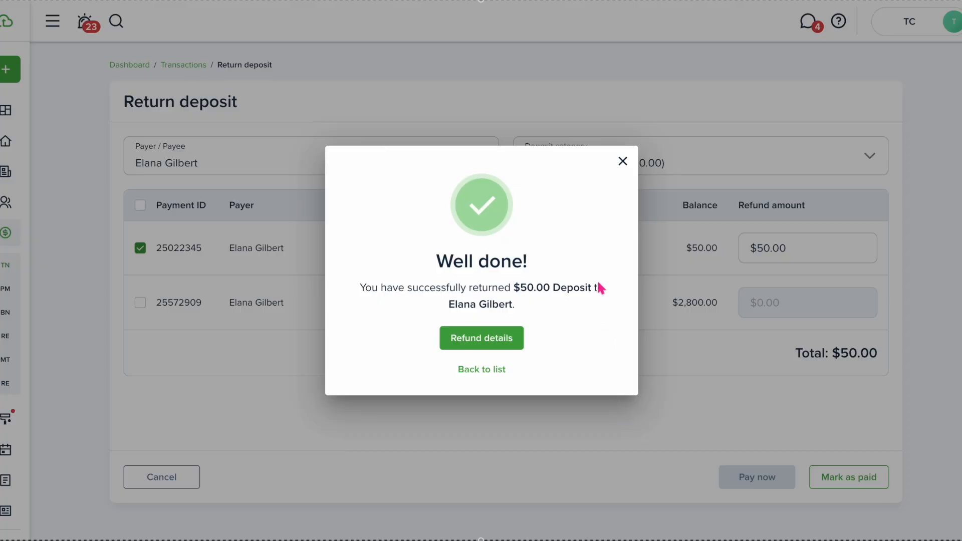
left_click(622, 162)
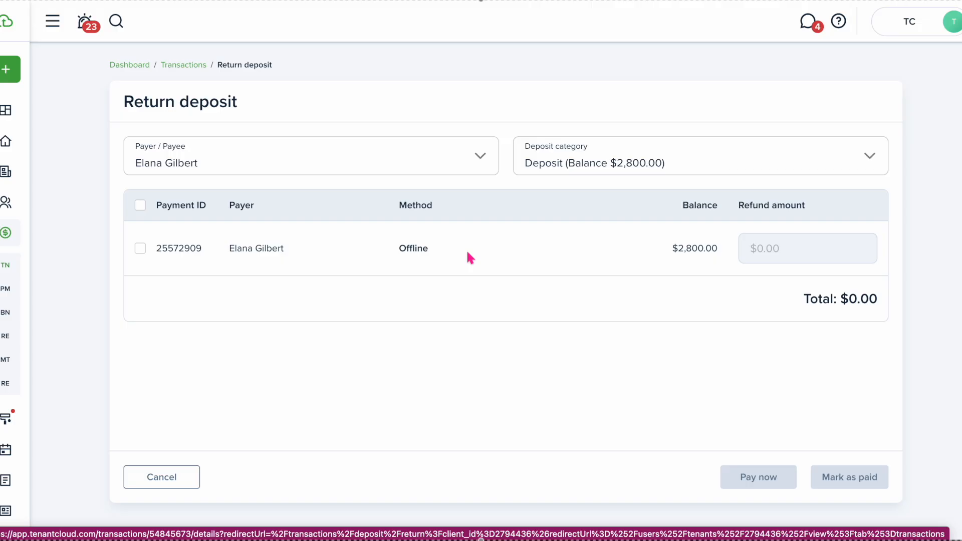
Tick the $2,800.00 offline deposit payment in the Return deposit table
left_click(139, 248)
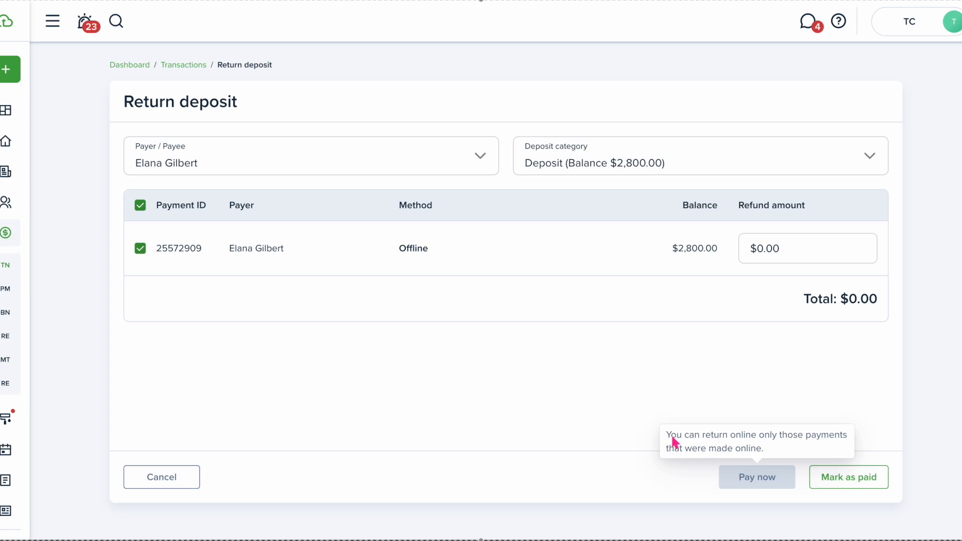
Enter a $2,800.00 refund marked as paid by check number 103
left_click(757, 250)
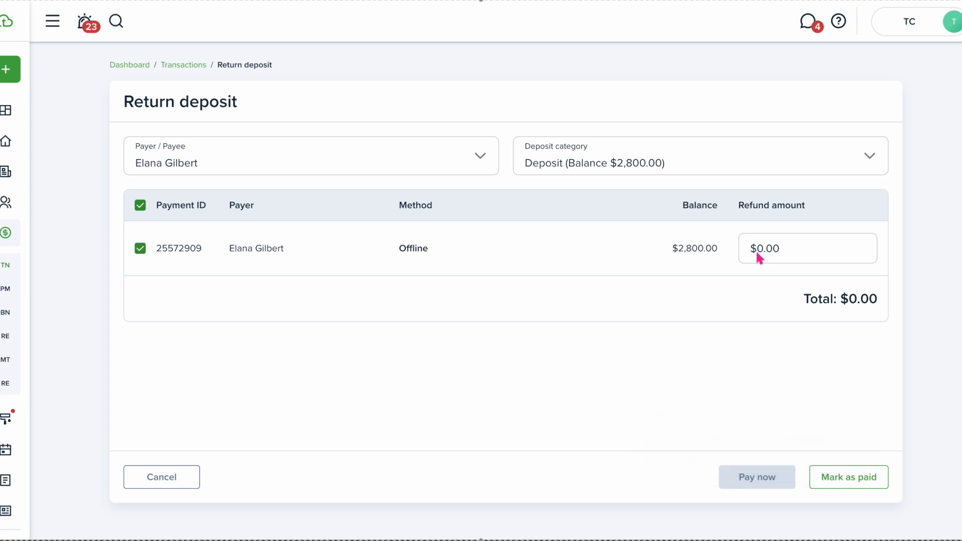
type("280")
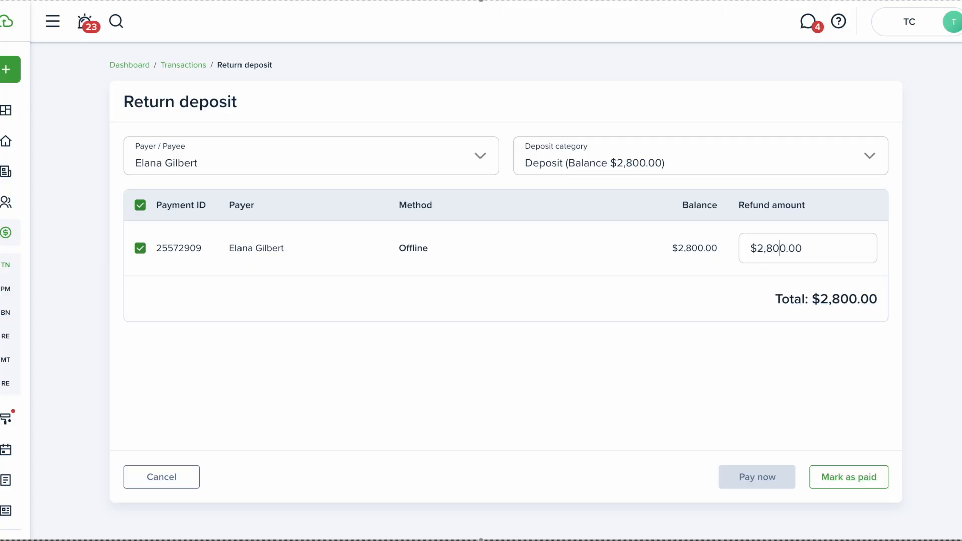
left_click(843, 480)
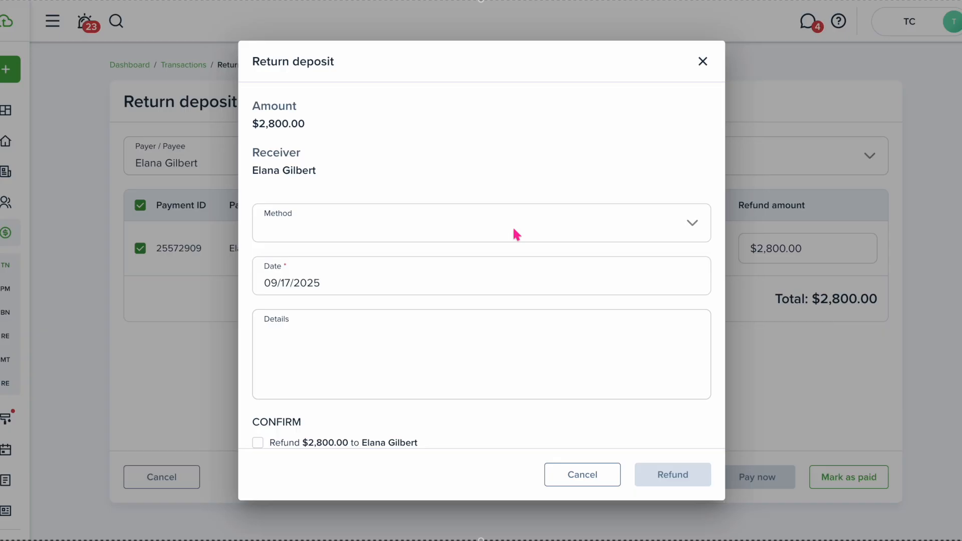
left_click(512, 226)
left_click(417, 379)
left_click(407, 277)
type("103")
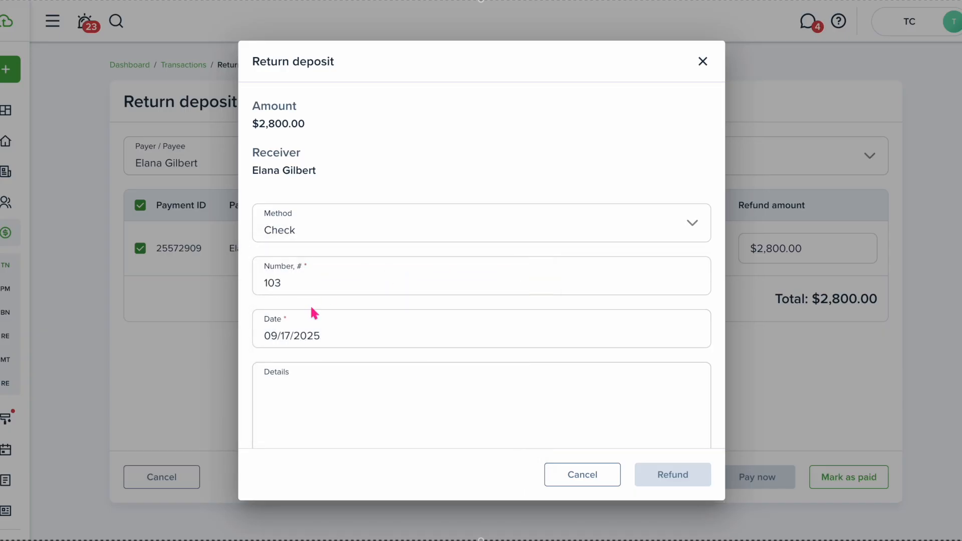
Confirm and issue the $2,800.00 deposit refund, then dismiss the success message
scroll(315, 313, "down", 2)
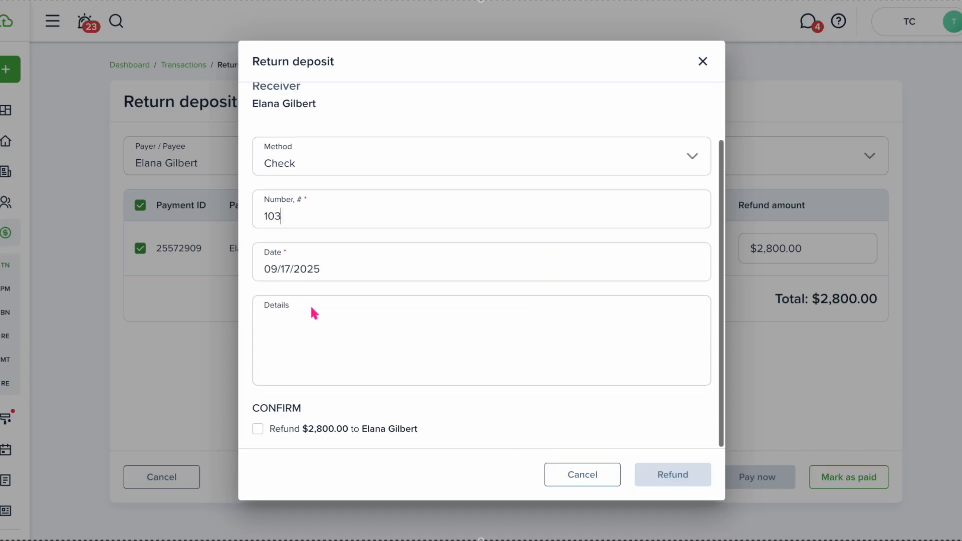
left_click(258, 431)
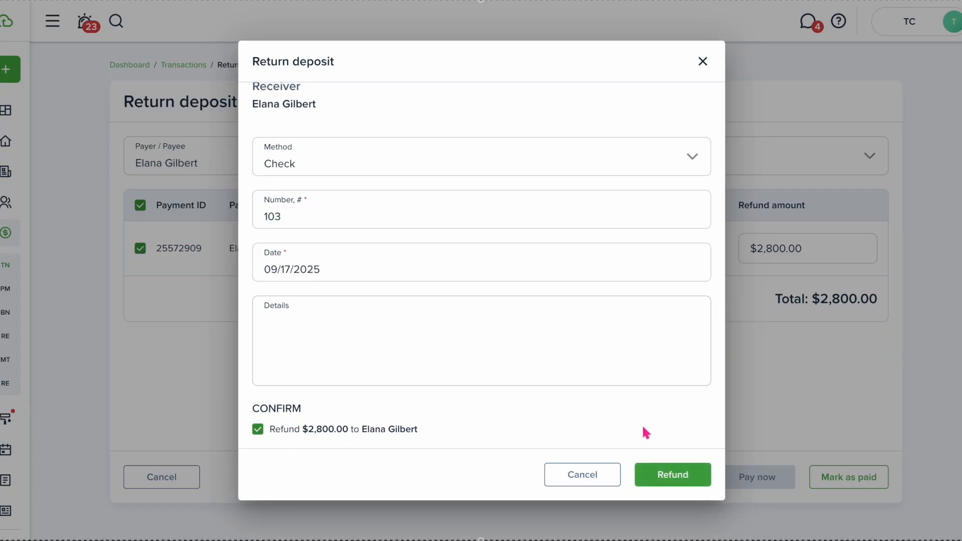
left_click(683, 477)
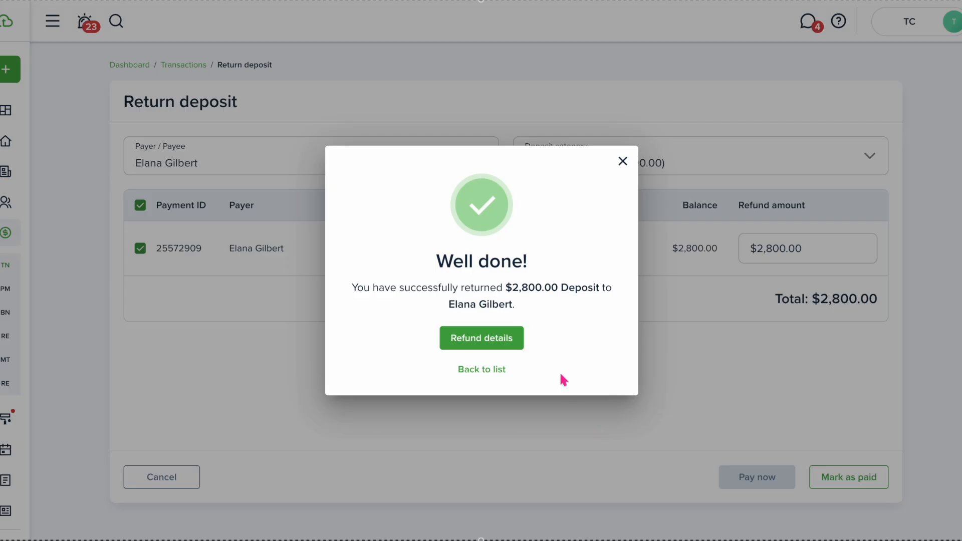
left_click(622, 163)
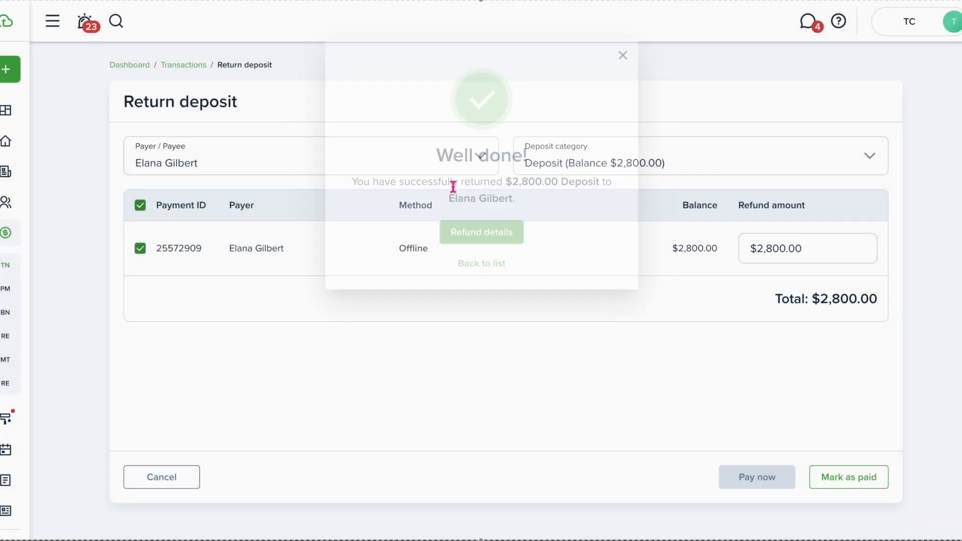
left_click(115, 28)
Find the tenant, open her profile and review her Transactions showing $0.00 outstanding
type("elana")
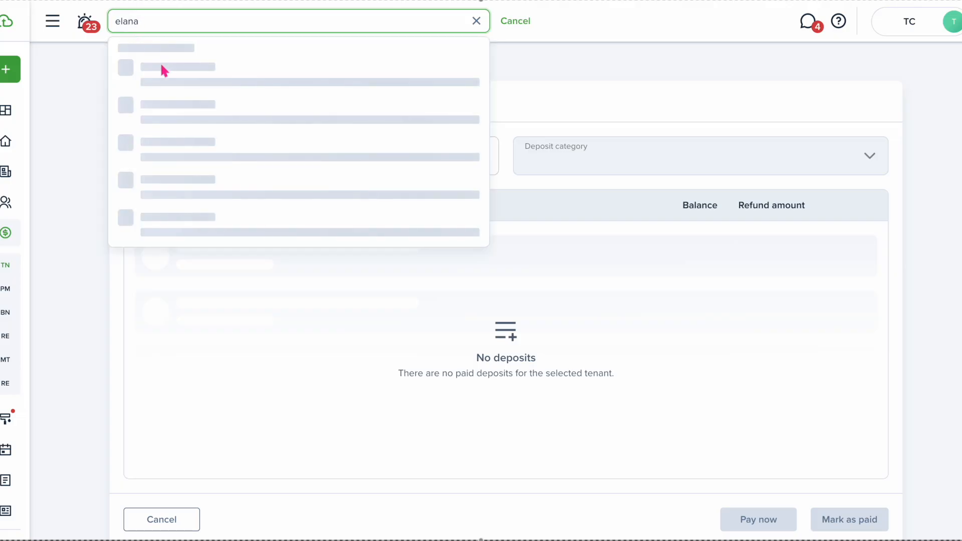
left_click(183, 71)
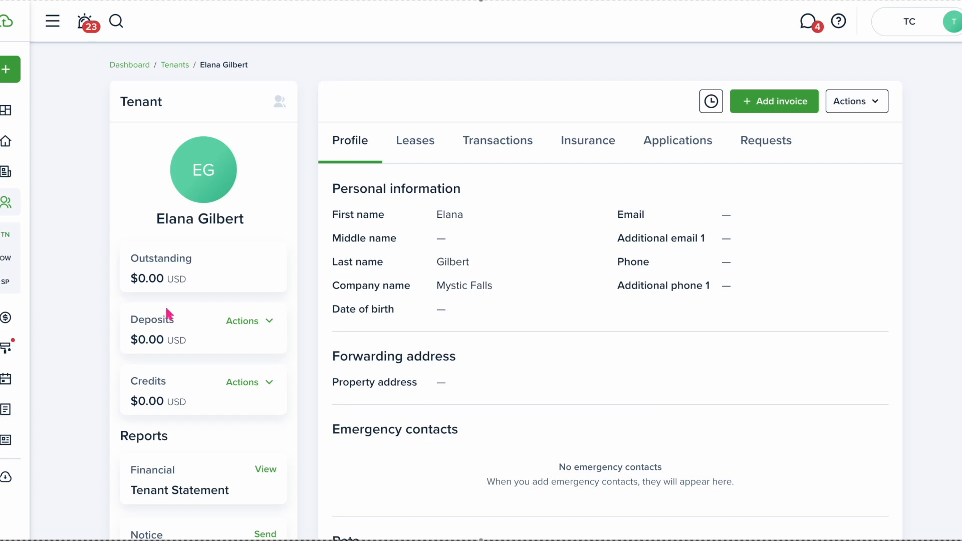
left_click(511, 141)
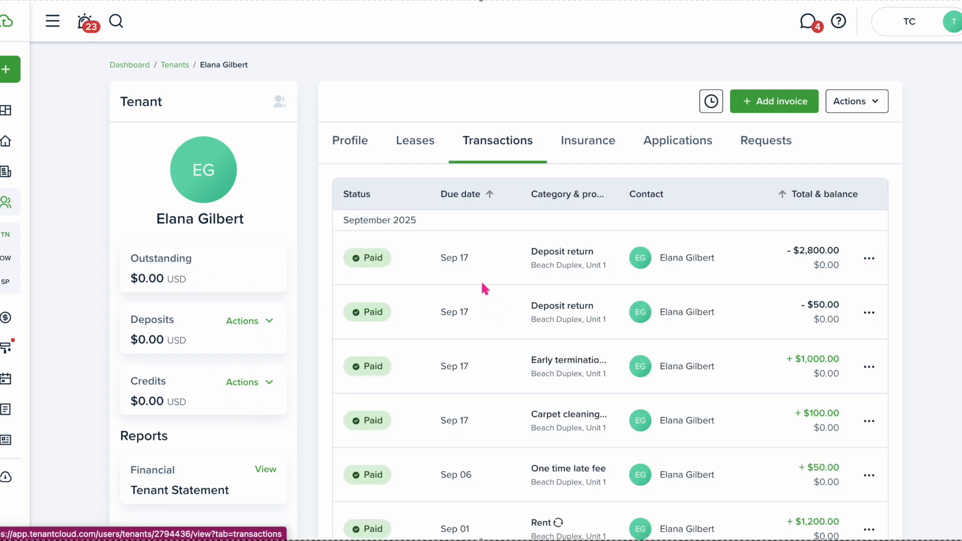
scroll(494, 332, "down", 5)
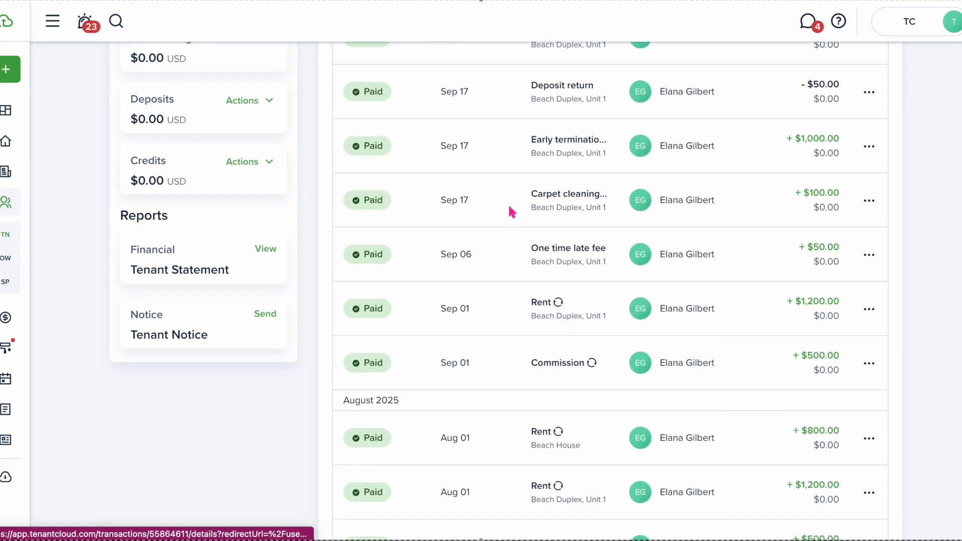
scroll(510, 144, "up", 3)
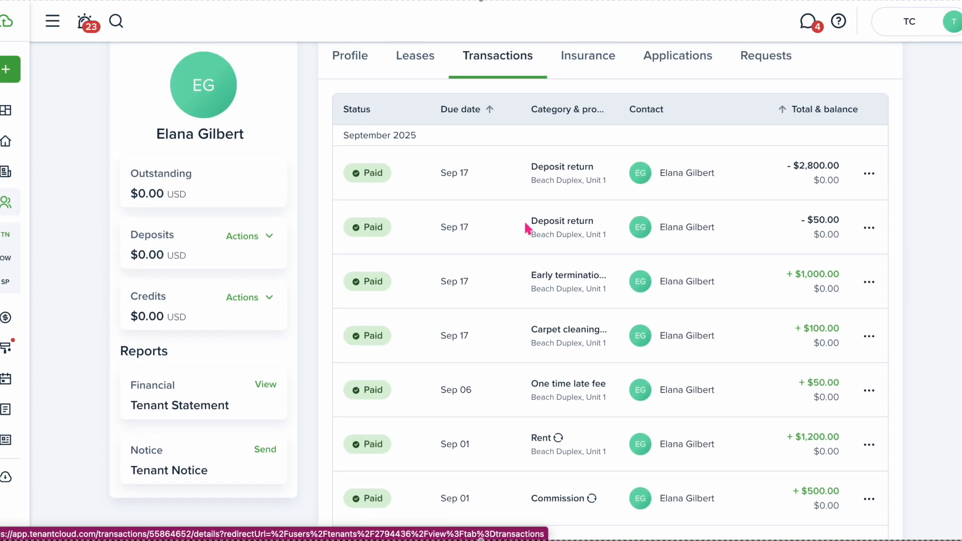
scroll(518, 194, "up", 2)
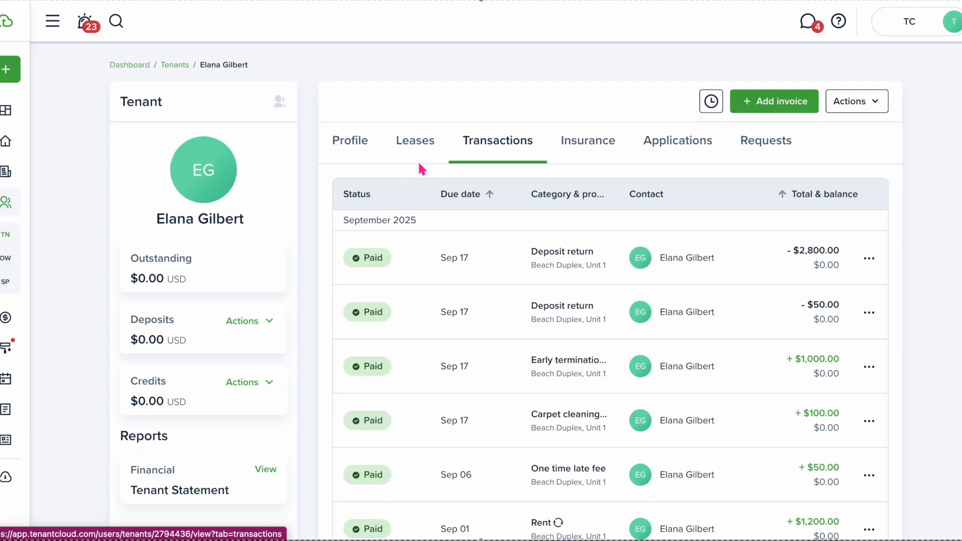
left_click(433, 153)
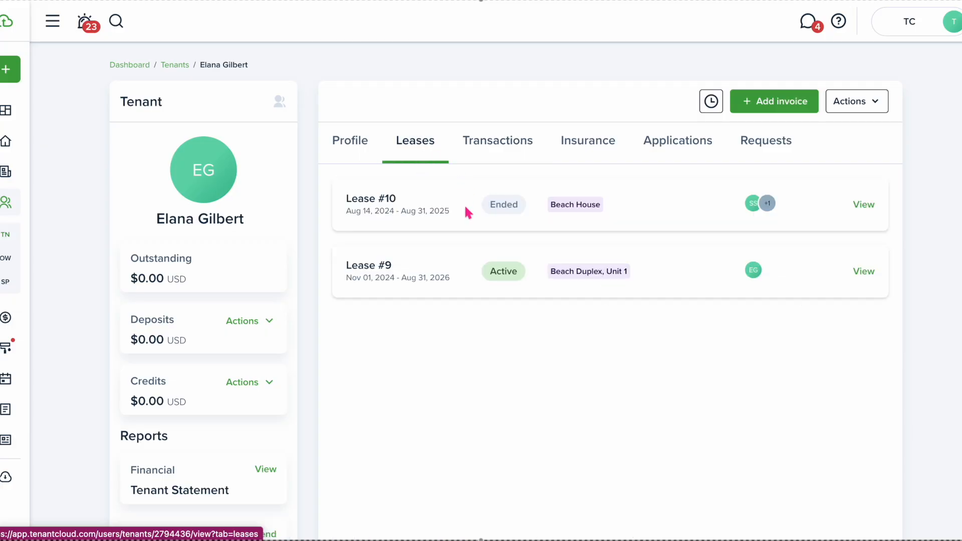
End lease #9 on Beach Duplex, Unit 1 with Date ended 09/05/2025 and confirm
left_click(864, 272)
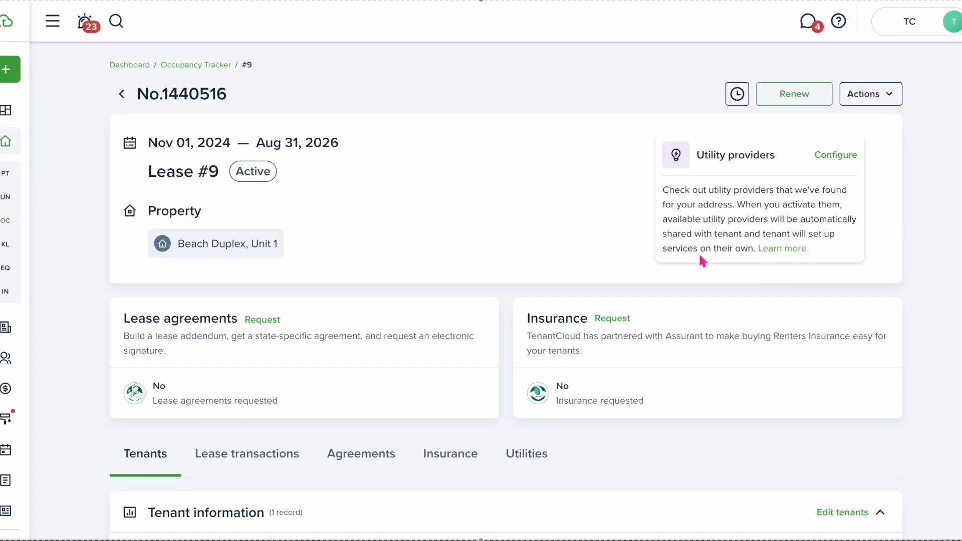
left_click(878, 95)
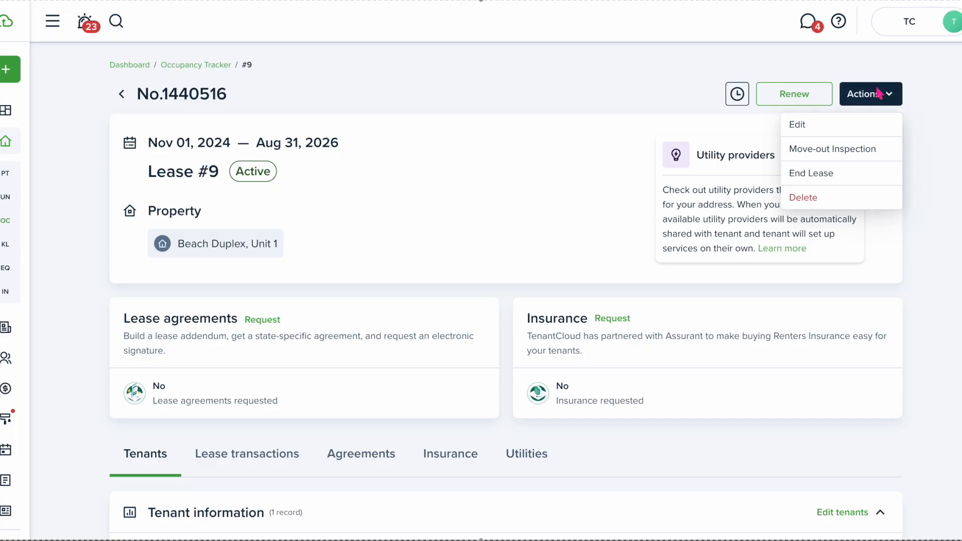
left_click(822, 175)
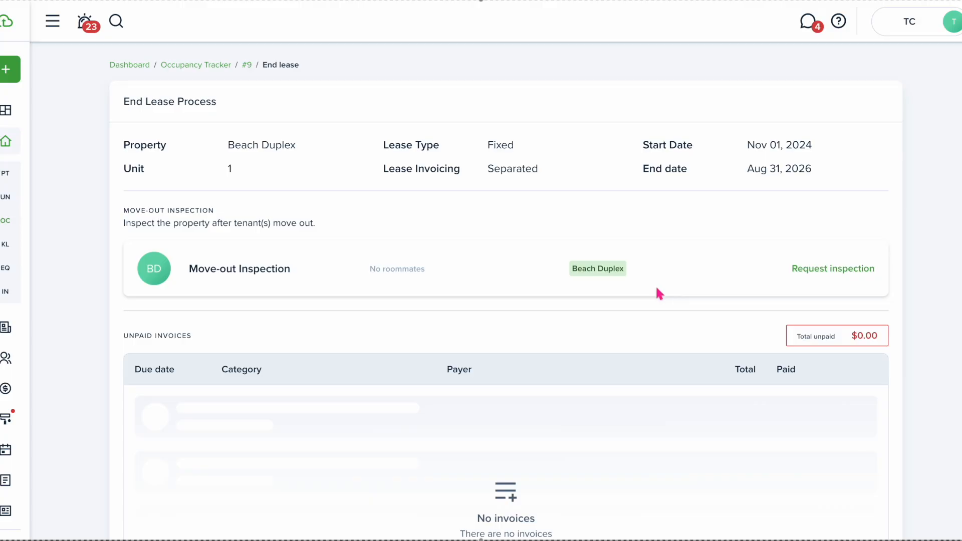
scroll(614, 305, "down", 3)
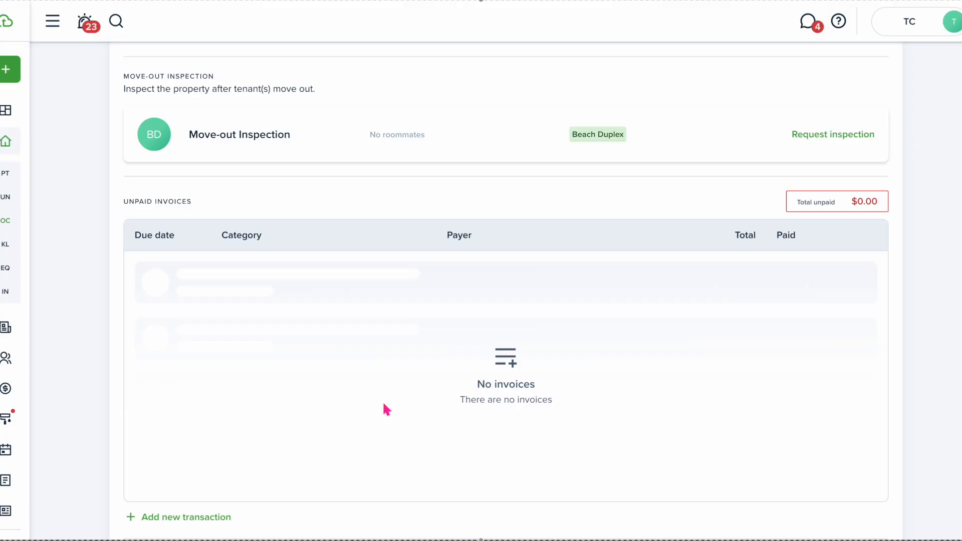
scroll(384, 405, "down", 10)
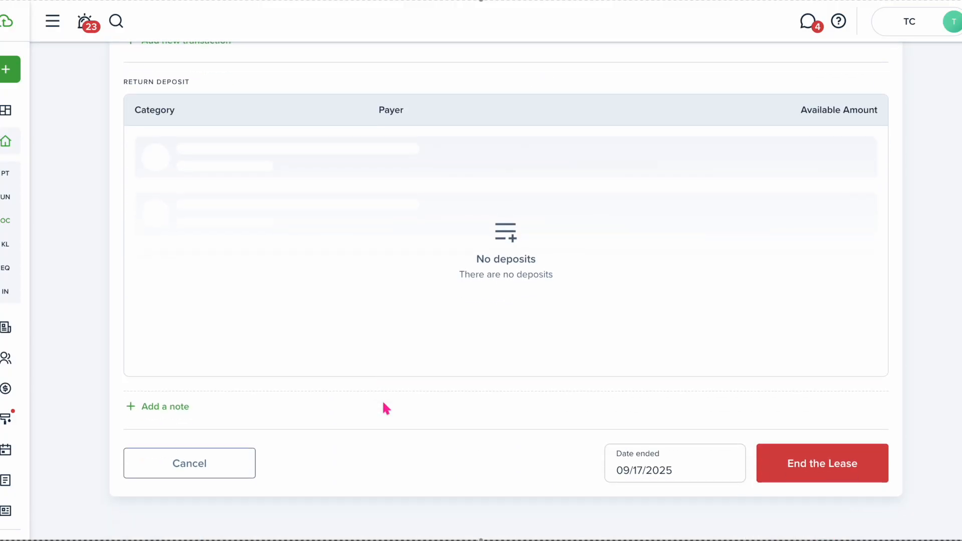
scroll(342, 275, "up", 1)
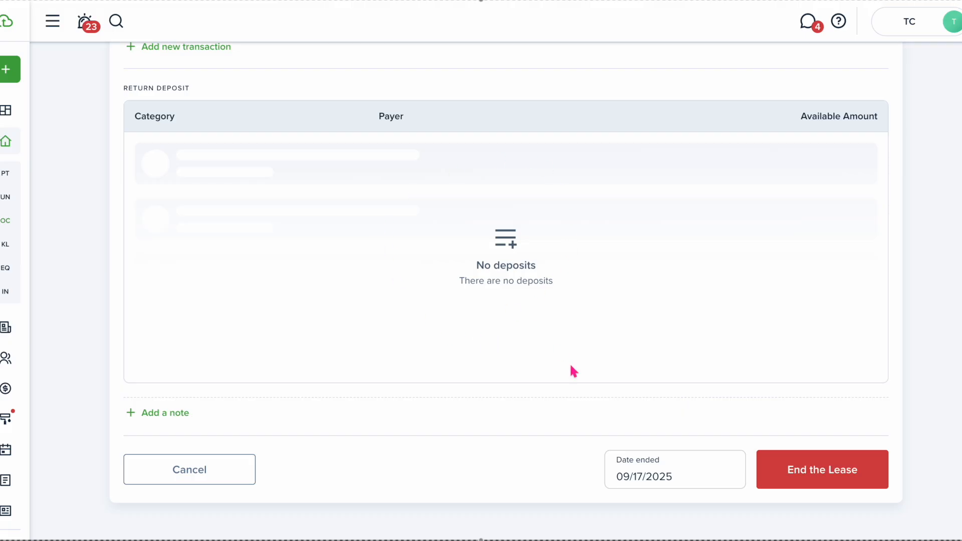
left_click(680, 476)
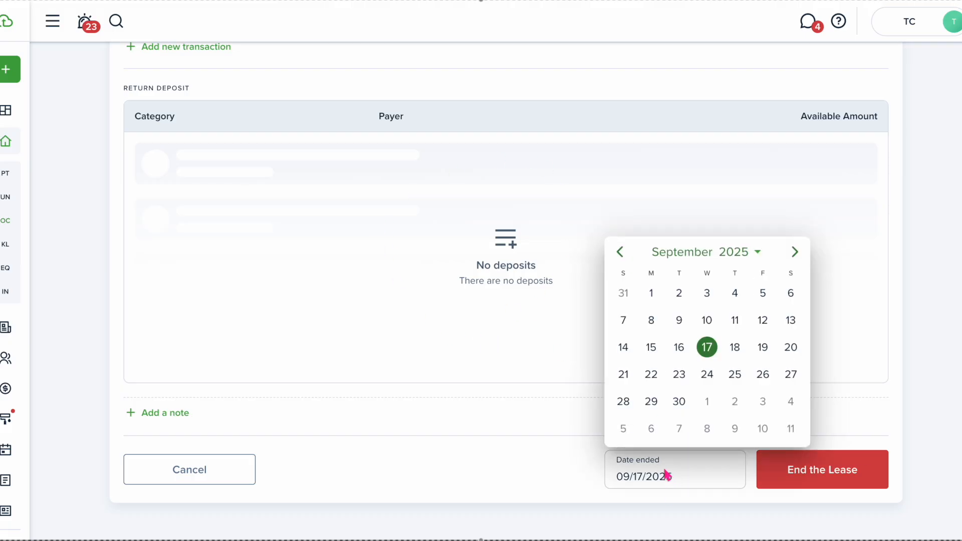
left_click(763, 298)
left_click(781, 457)
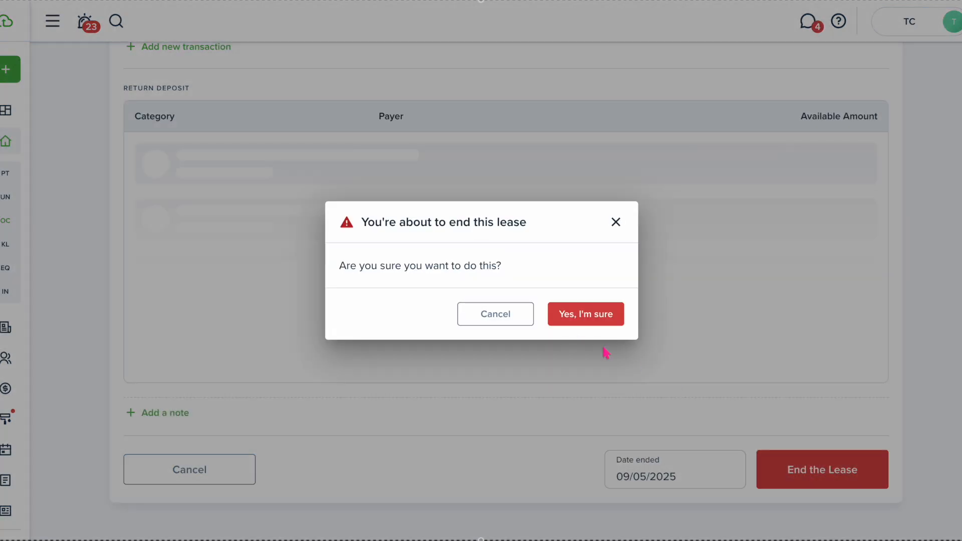
left_click(593, 317)
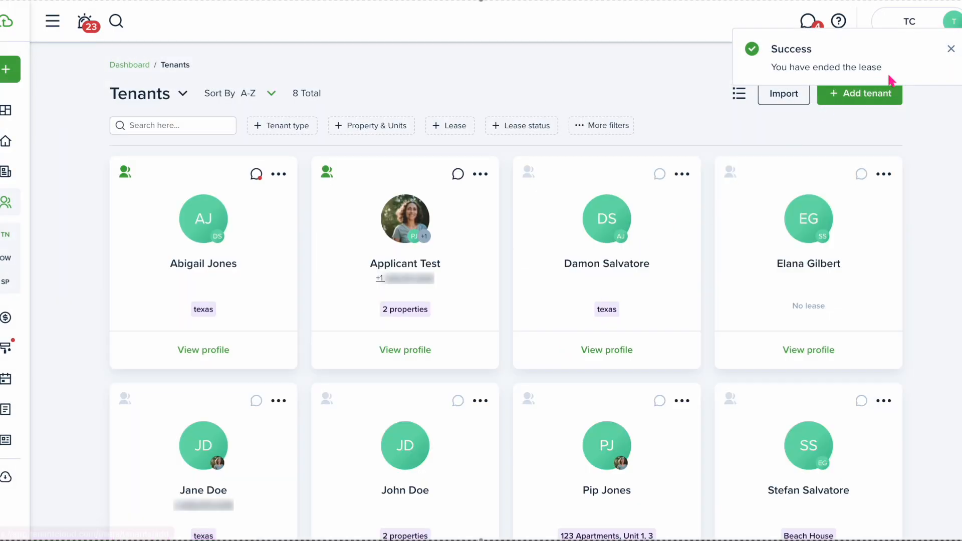
left_click(951, 48)
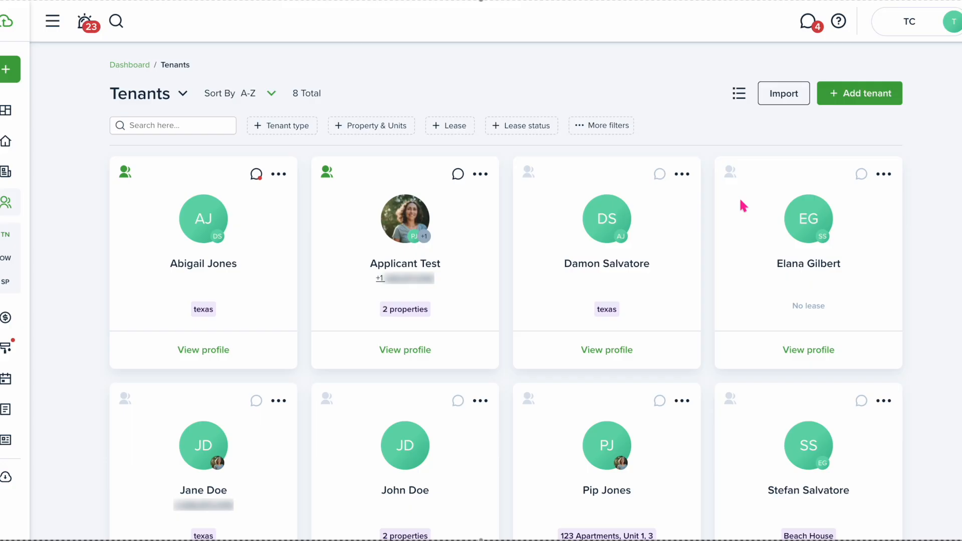
Leave the tenant card unarchived and save an Active-only tenant type filter
left_click(883, 175)
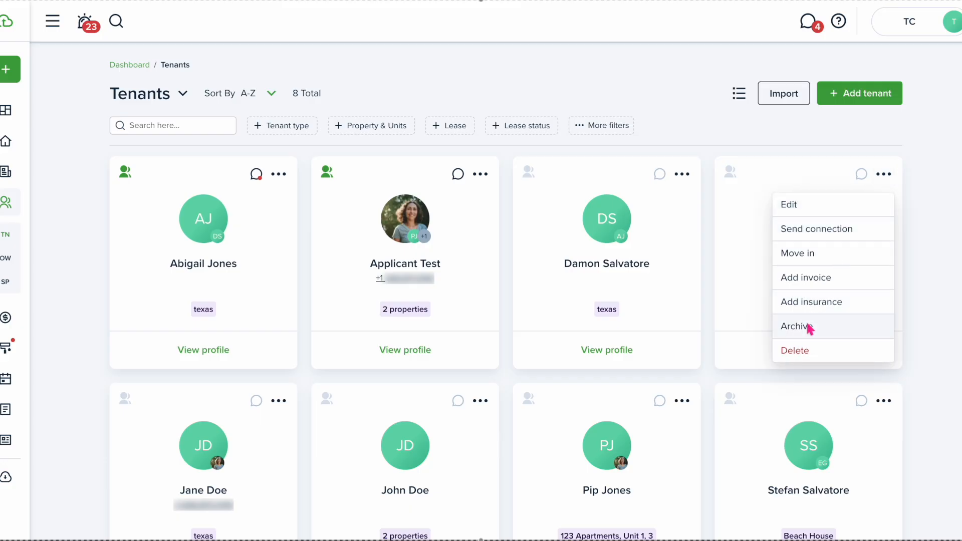
left_click(932, 192)
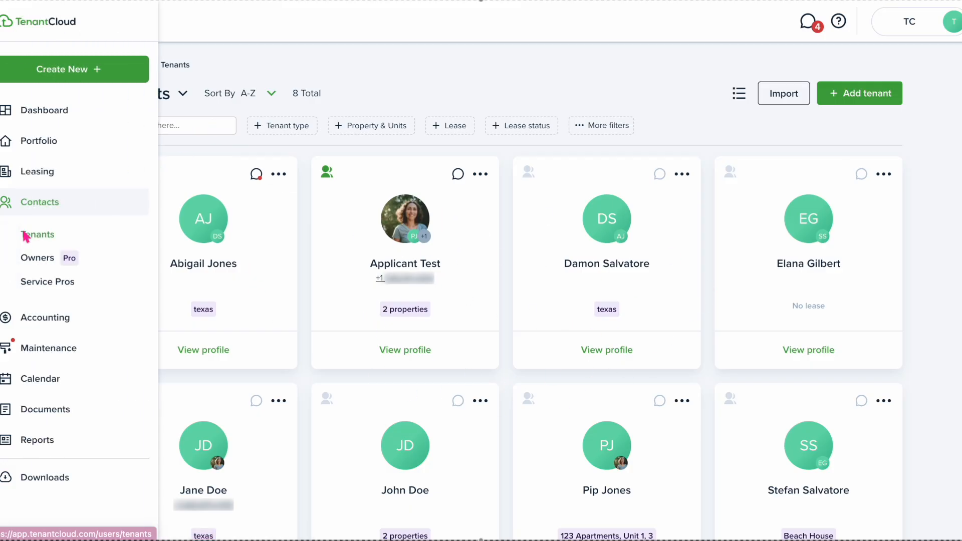
left_click(286, 125)
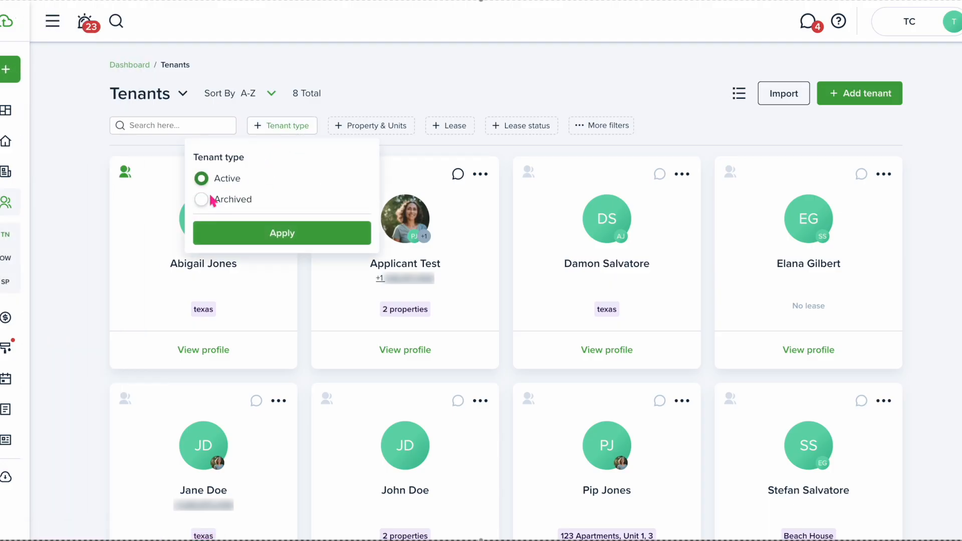
left_click(260, 237)
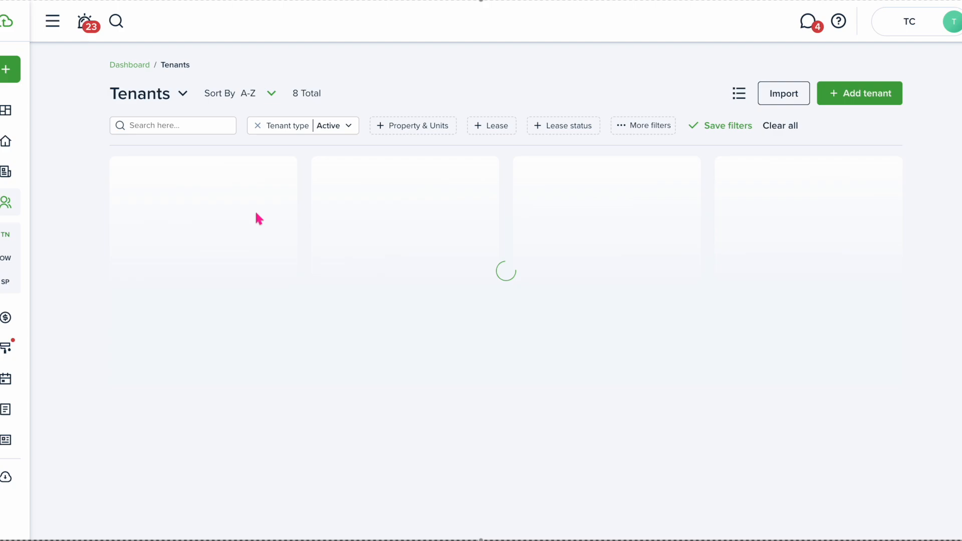
left_click(725, 125)
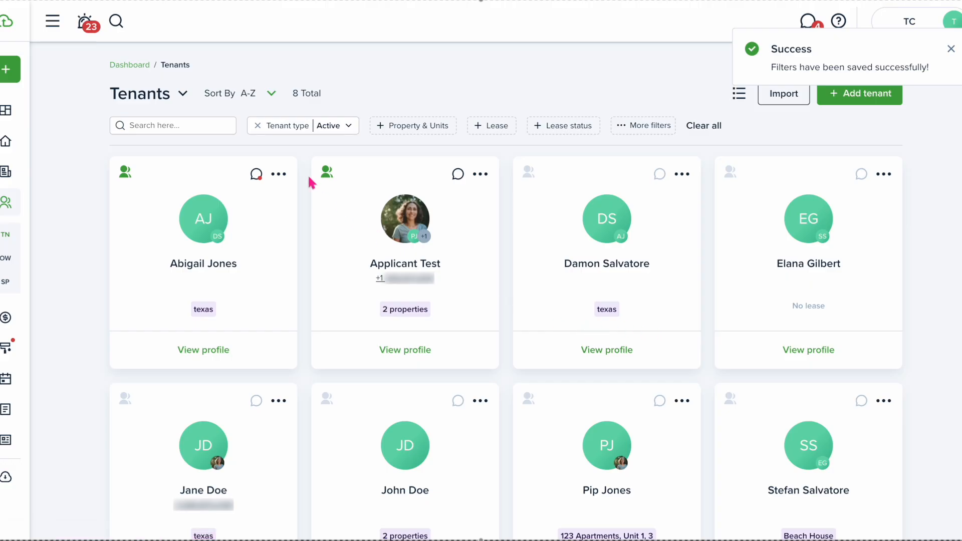
Remove the Active tenant type filter from the Tenants list
left_click(258, 127)
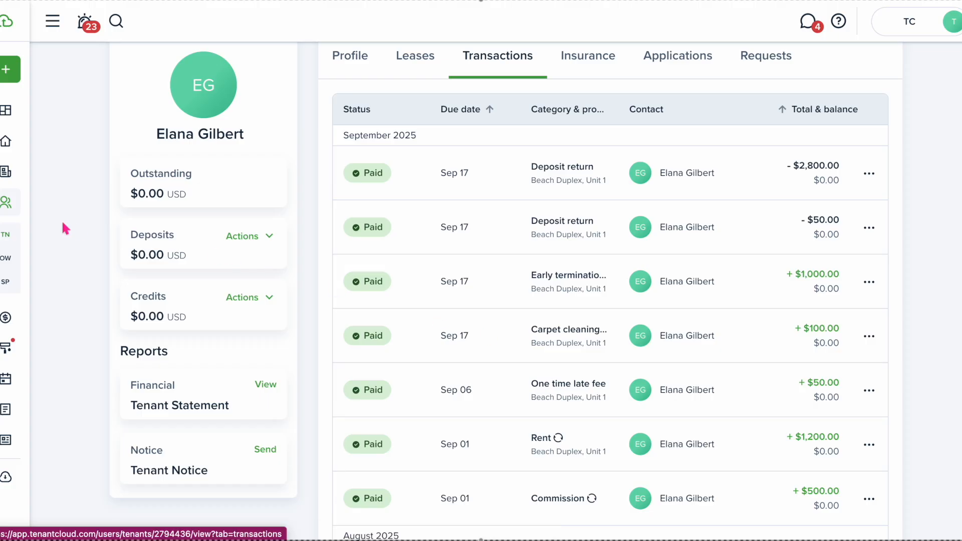
mouse_move(23, 257)
mouse_move(17, 309)
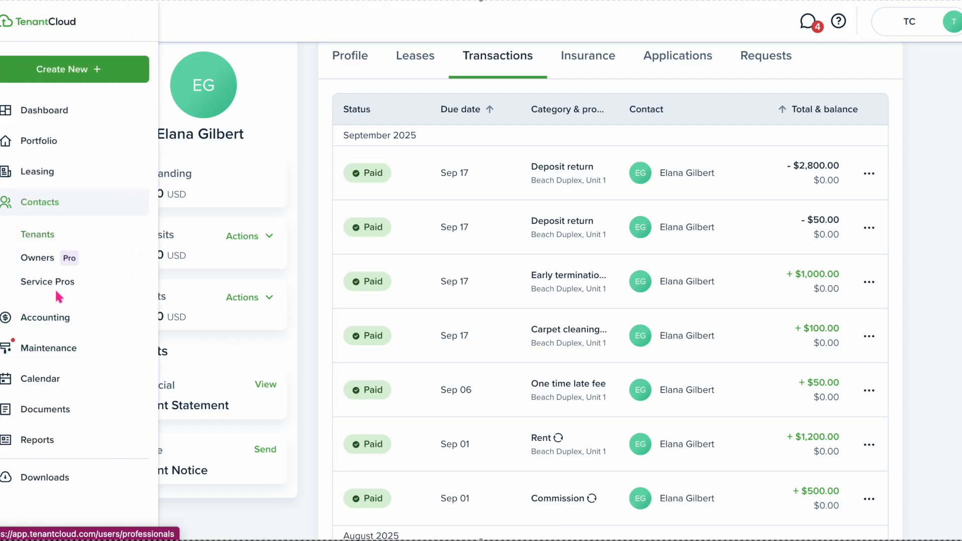
Start a new company service pro named Carpet Plus under Contacts > Service Pros
left_click(57, 205)
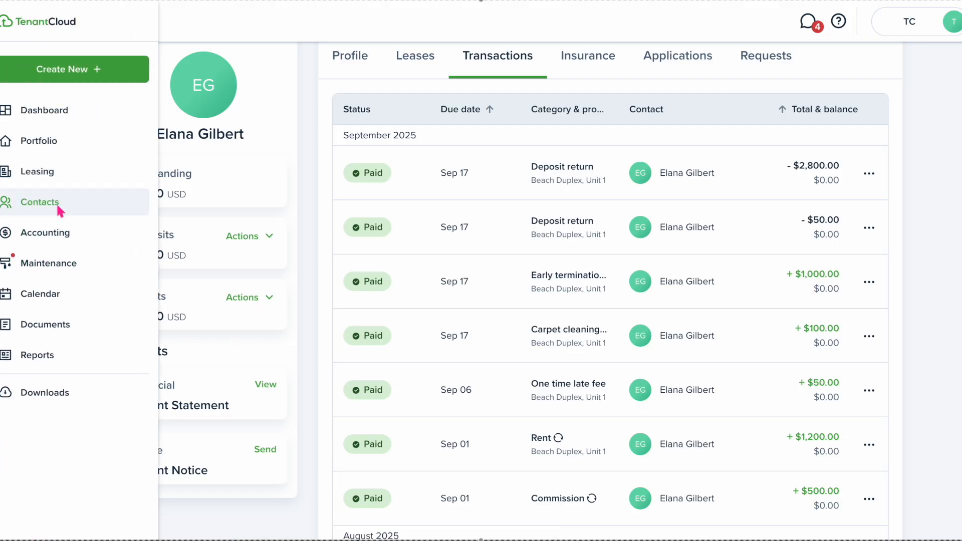
left_click(56, 203)
left_click(42, 284)
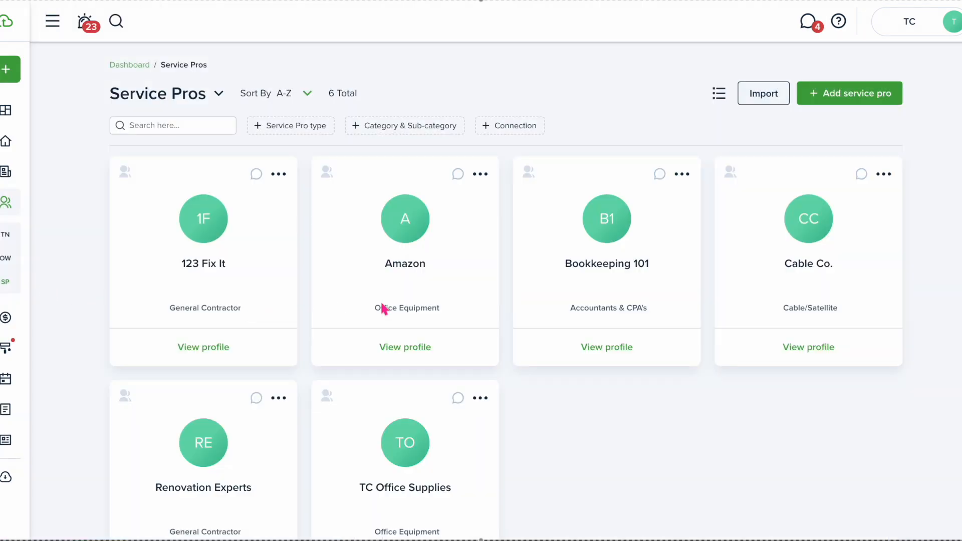
left_click(833, 95)
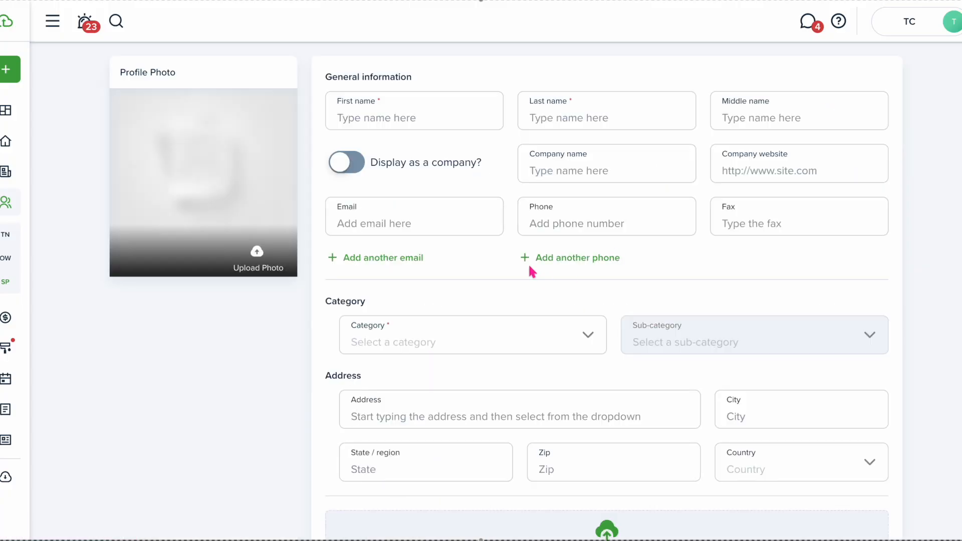
left_click(360, 162)
left_click(588, 167)
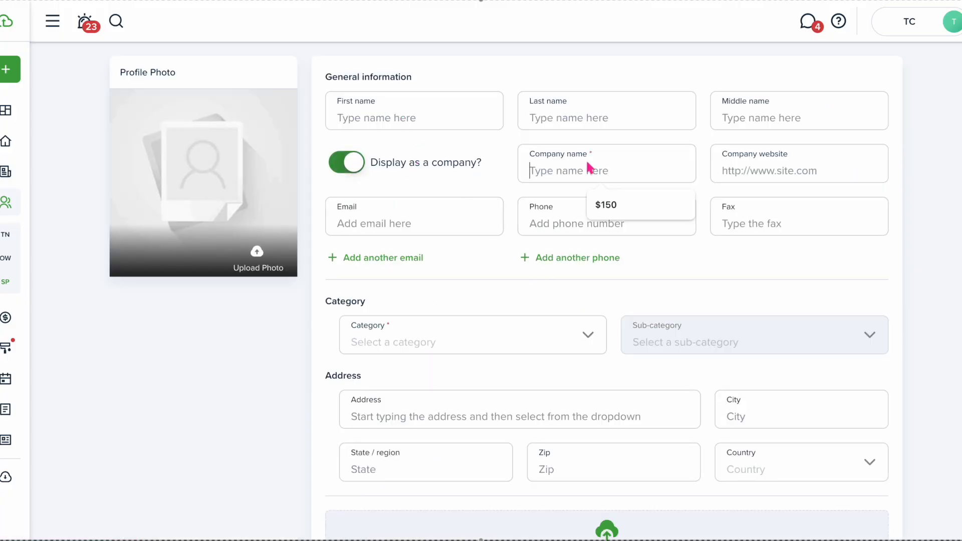
type("Carpet Plus")
Categorise Carpet Plus as Cleaning / Carpet Cleaning and create it
scroll(726, 259, "down", 3)
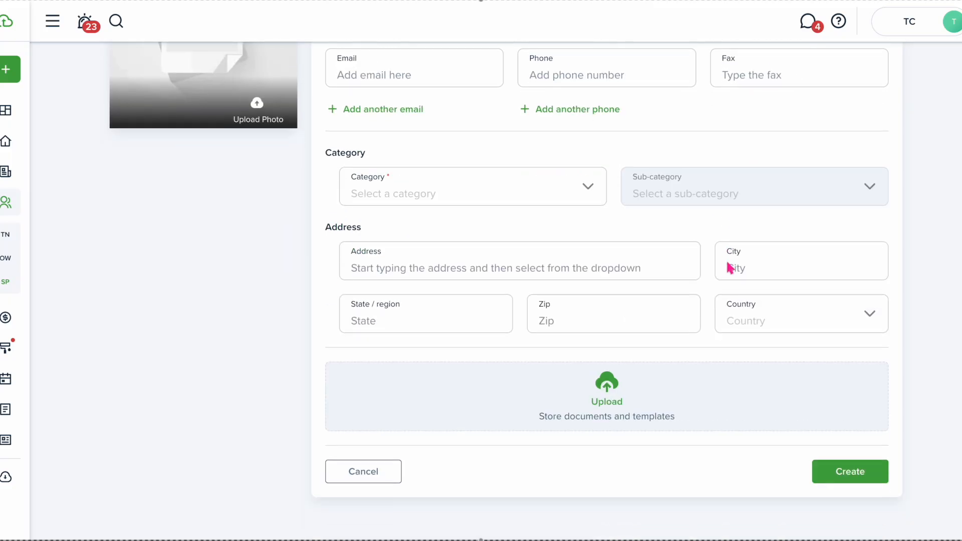
left_click(503, 198)
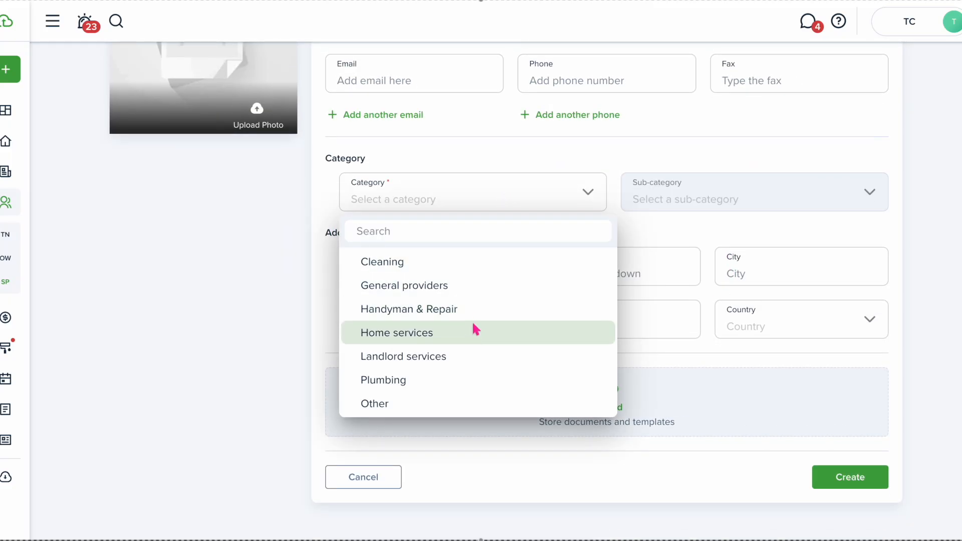
left_click(464, 286)
left_click(491, 203)
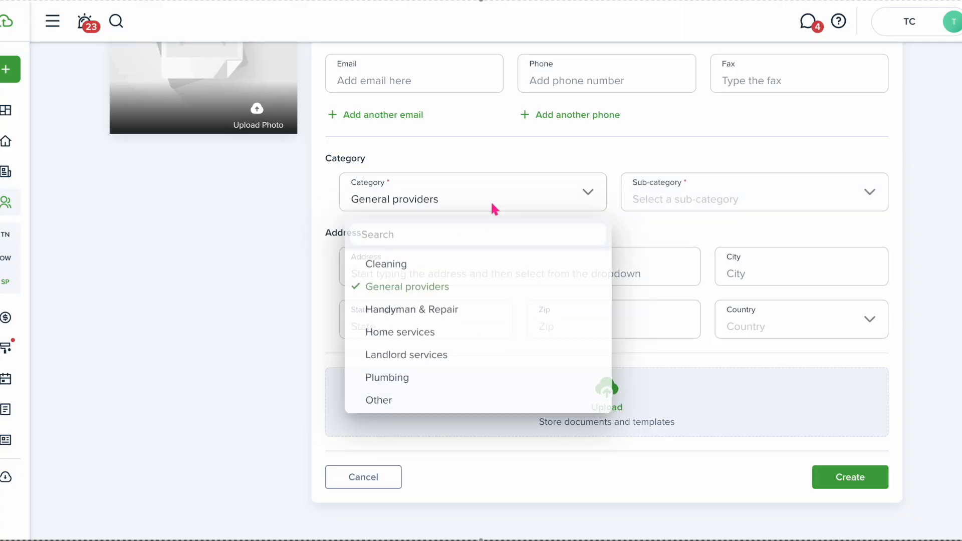
left_click(463, 262)
left_click(679, 198)
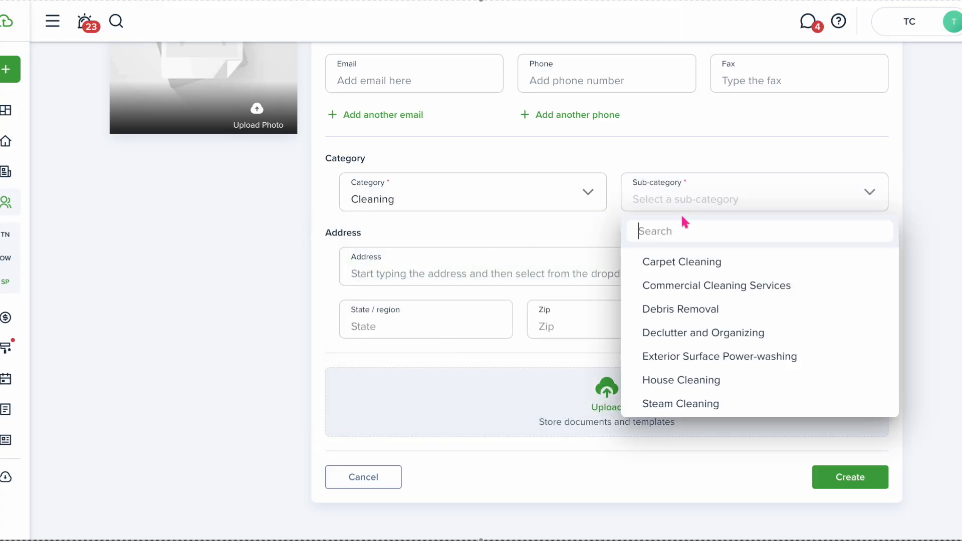
left_click(686, 264)
left_click(840, 480)
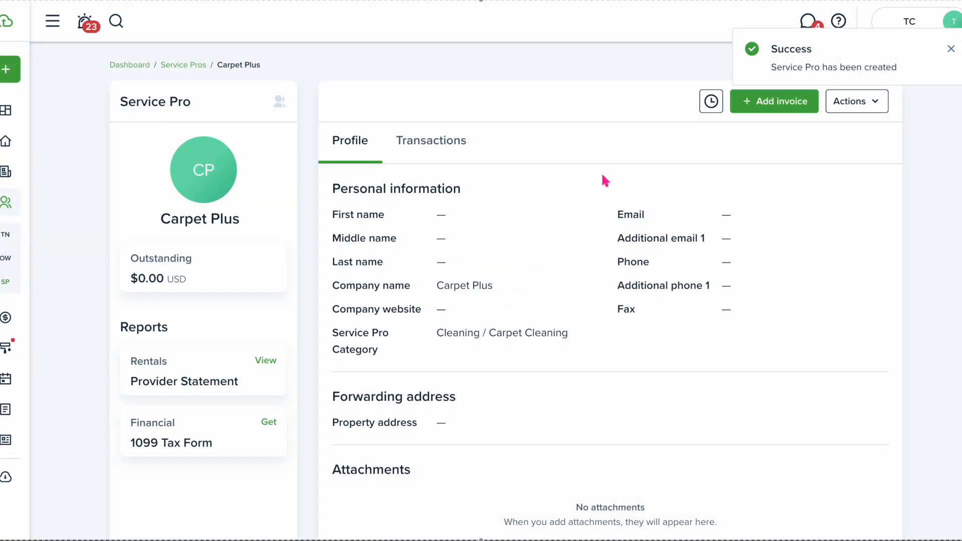
Start a Carpet Plus invoice in category Cleaning / Carpet for $100.00
left_click(757, 114)
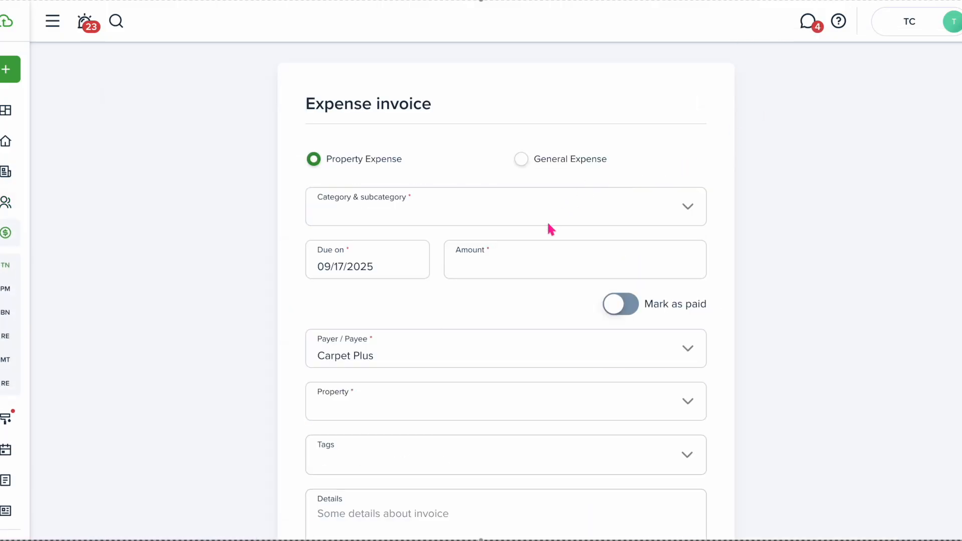
left_click(521, 216)
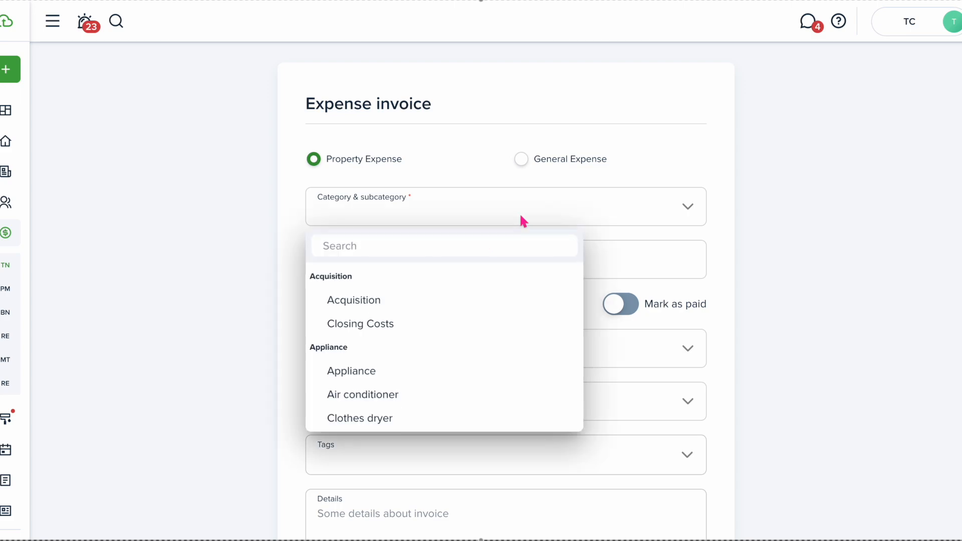
type("carpet")
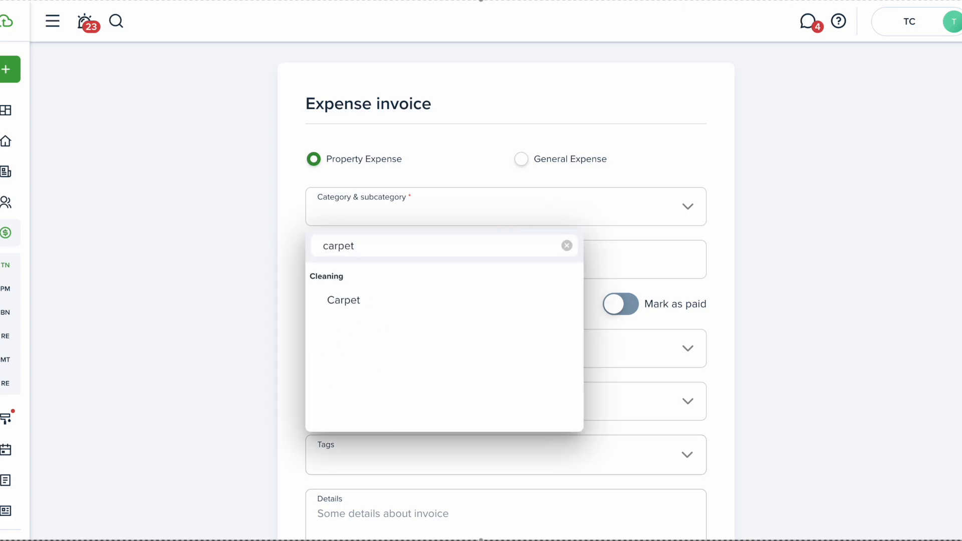
left_click(396, 298)
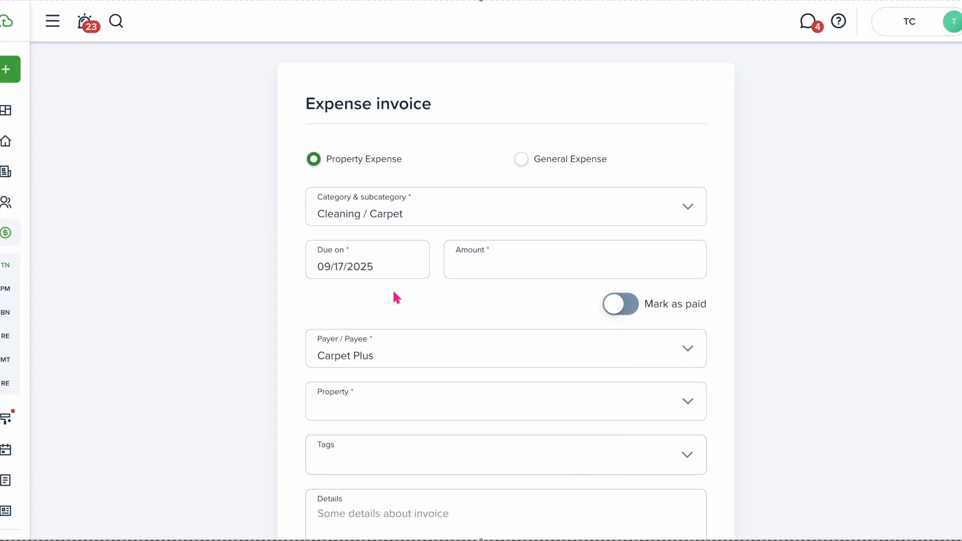
left_click(470, 268)
type("$100.00")
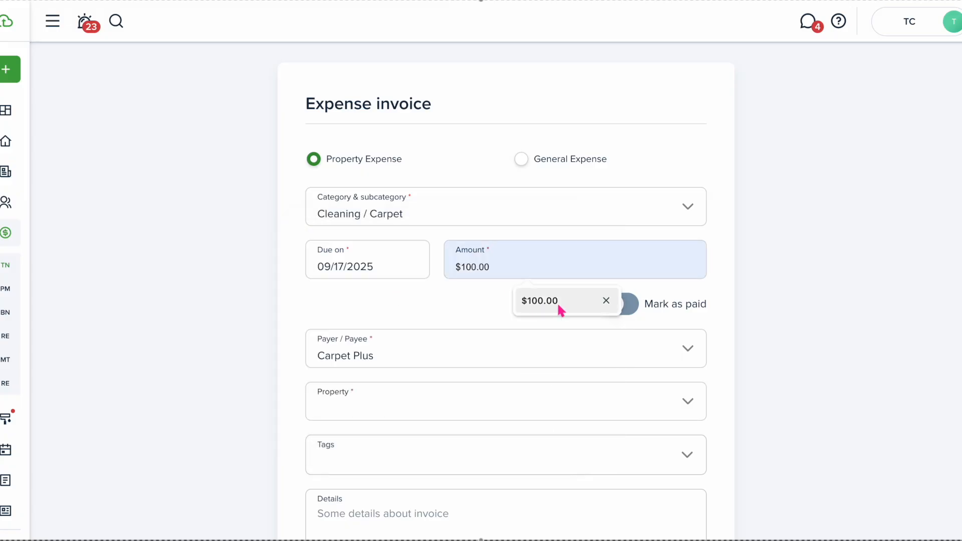
left_click(557, 302)
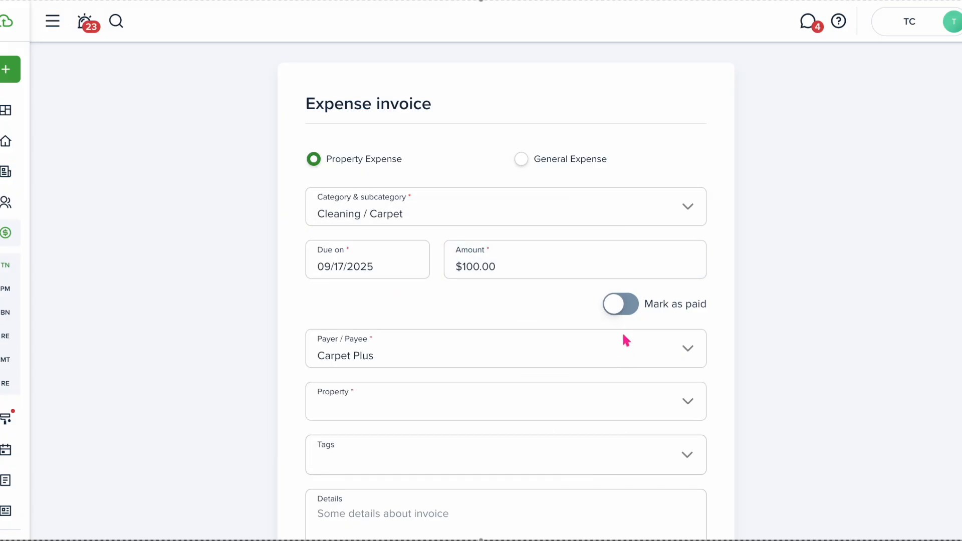
Mark the expense as paid, assign it to Beach Duplex, Unit 1, and create it
left_click(619, 313)
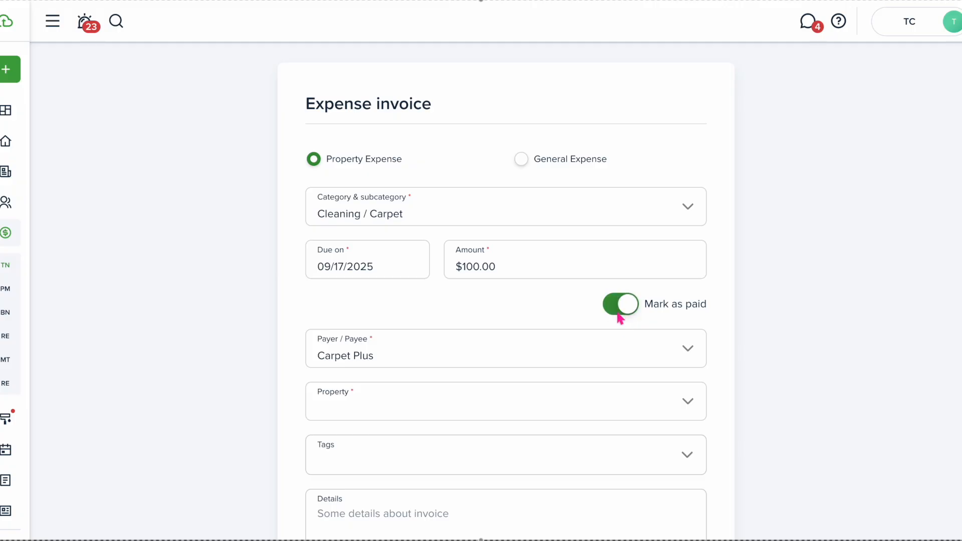
left_click(636, 412)
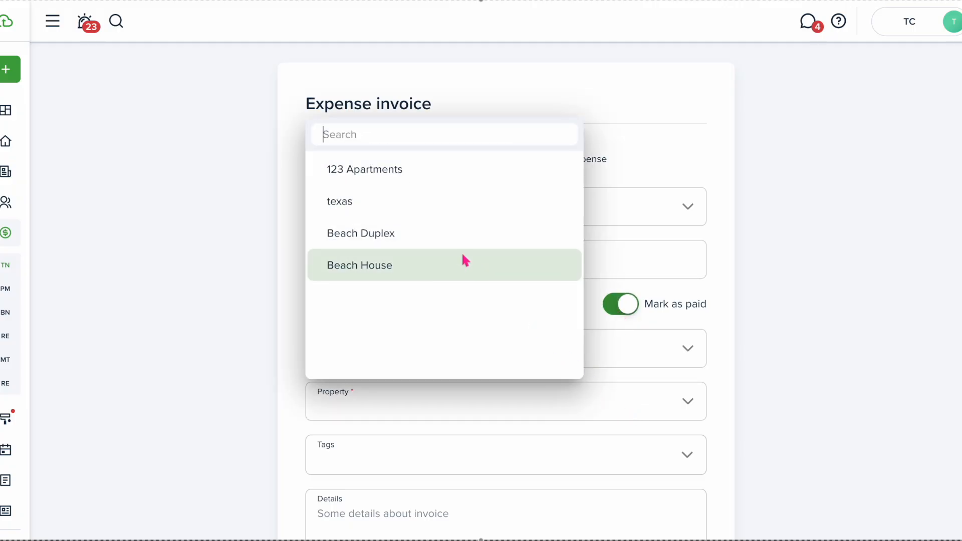
left_click(439, 248)
scroll(469, 392, "down", 3)
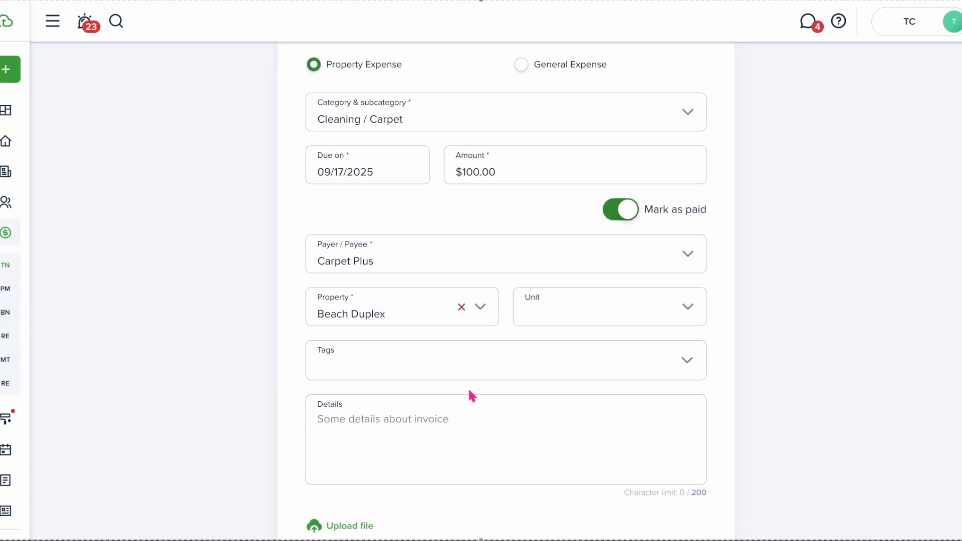
left_click(632, 279)
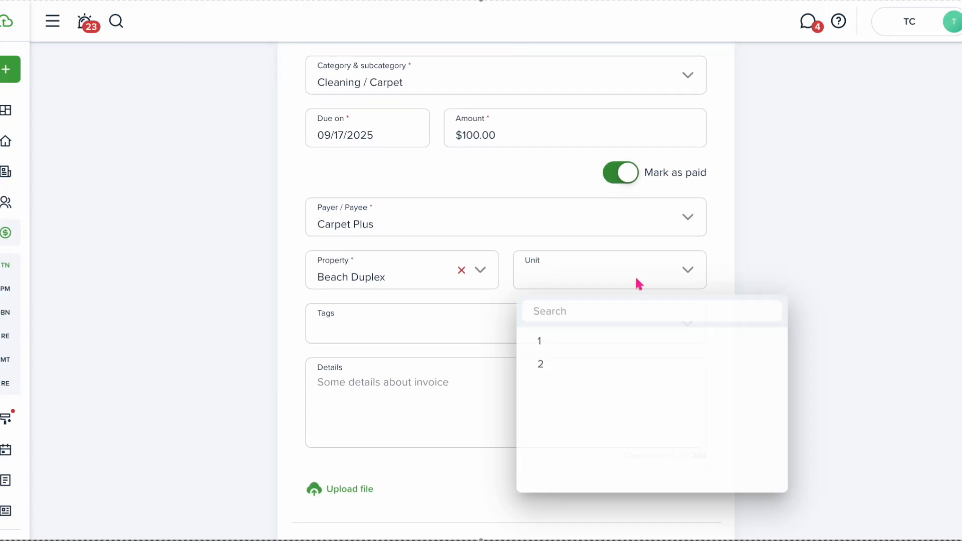
left_click(573, 335)
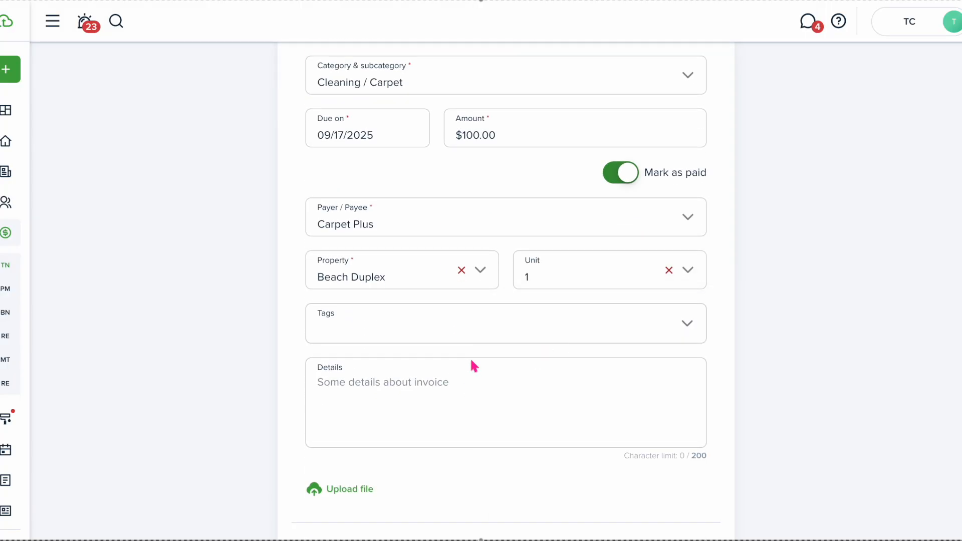
scroll(470, 357, "down", 3)
left_click(659, 419)
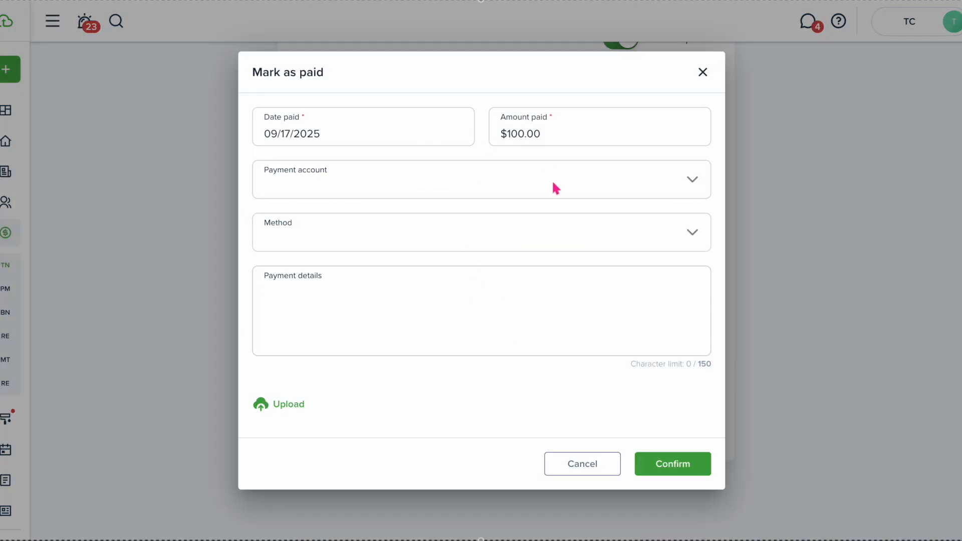
Record the payment from the bank account by ACH and confirm
left_click(552, 182)
left_click(406, 276)
left_click(672, 235)
left_click(474, 303)
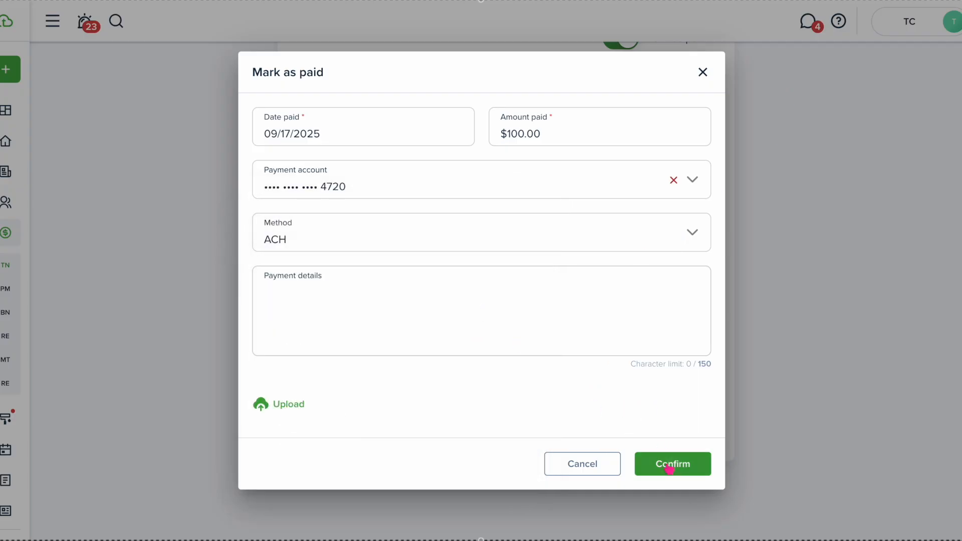
left_click(667, 466)
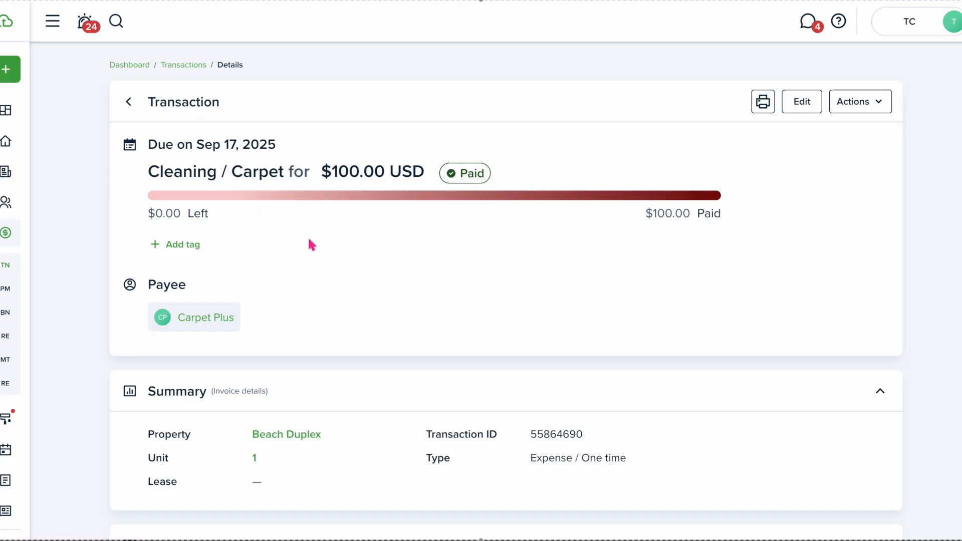
Open the Owner Statement report from the reports overview
mouse_move(24, 421)
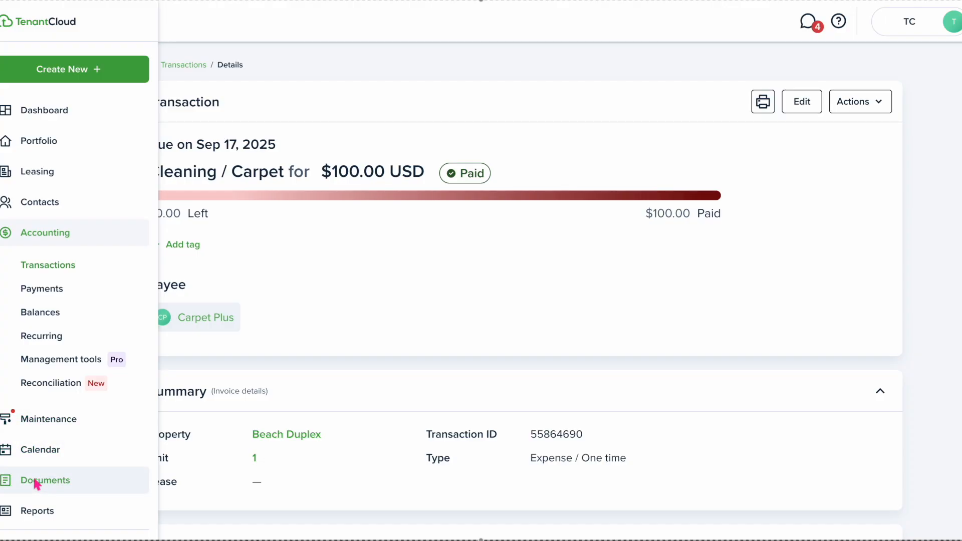
left_click(36, 511)
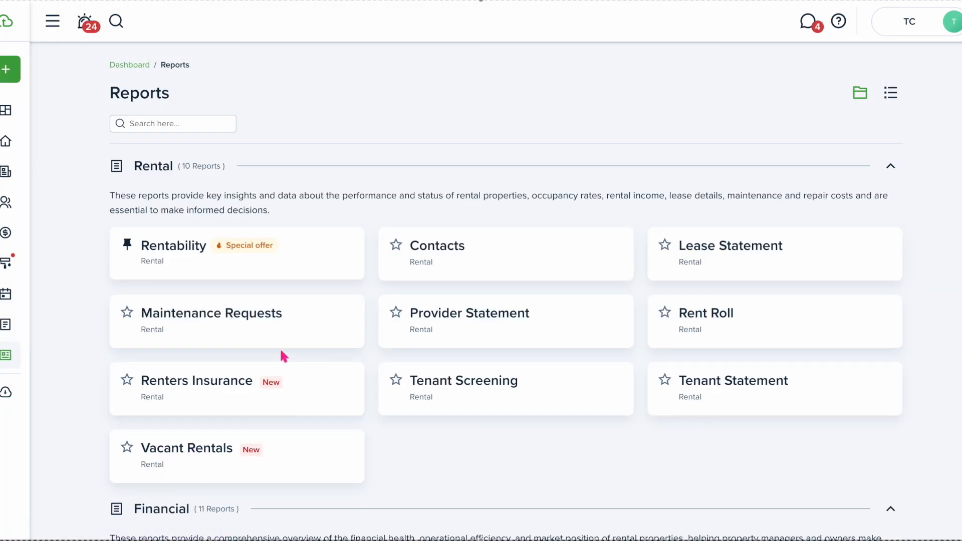
scroll(219, 330, "down", 9)
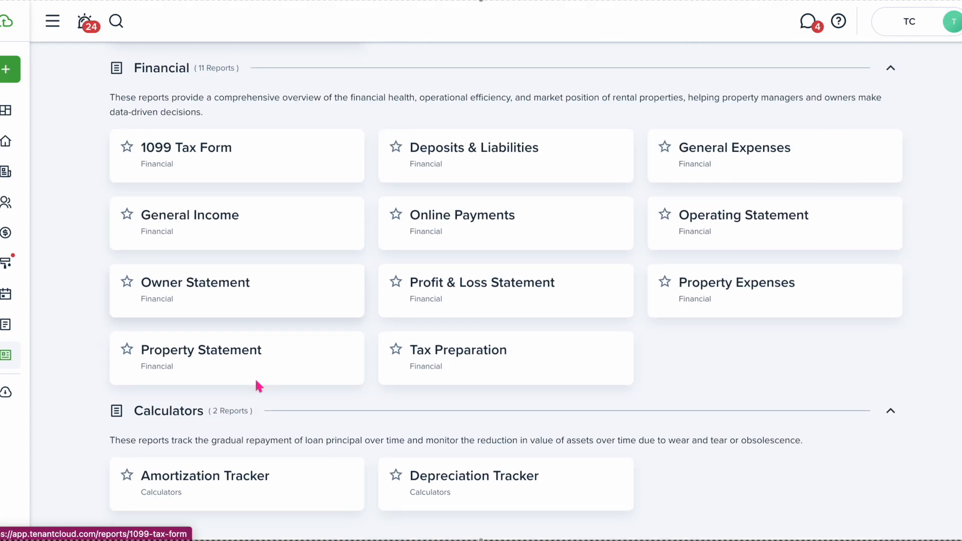
left_click(236, 278)
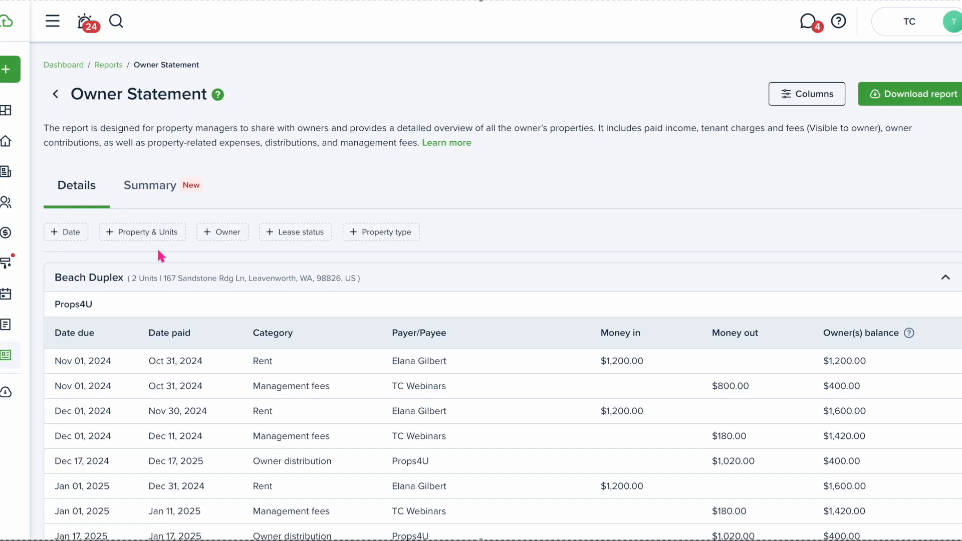
scroll(167, 294, "down", 1)
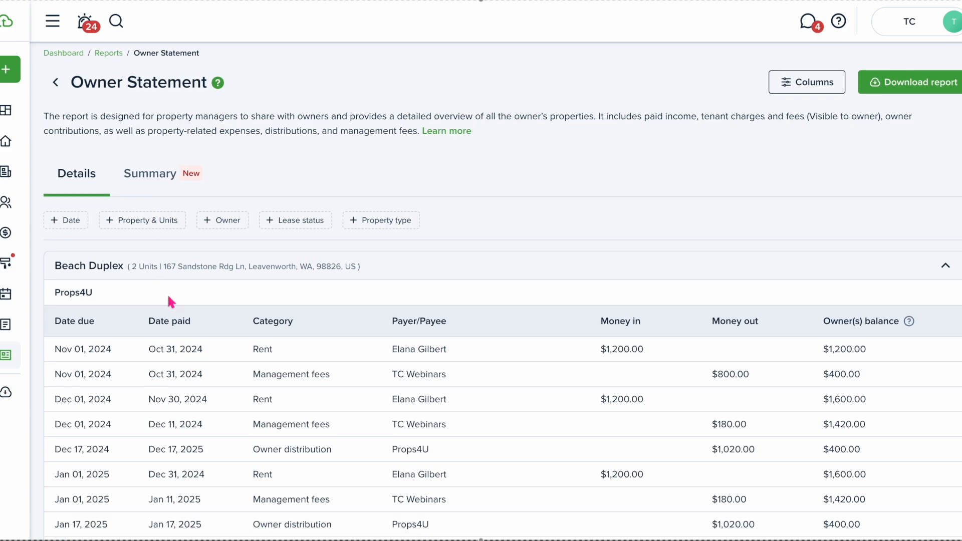
Filter the report to owner Props4U and review the Total and Distribution balance rows
left_click(230, 194)
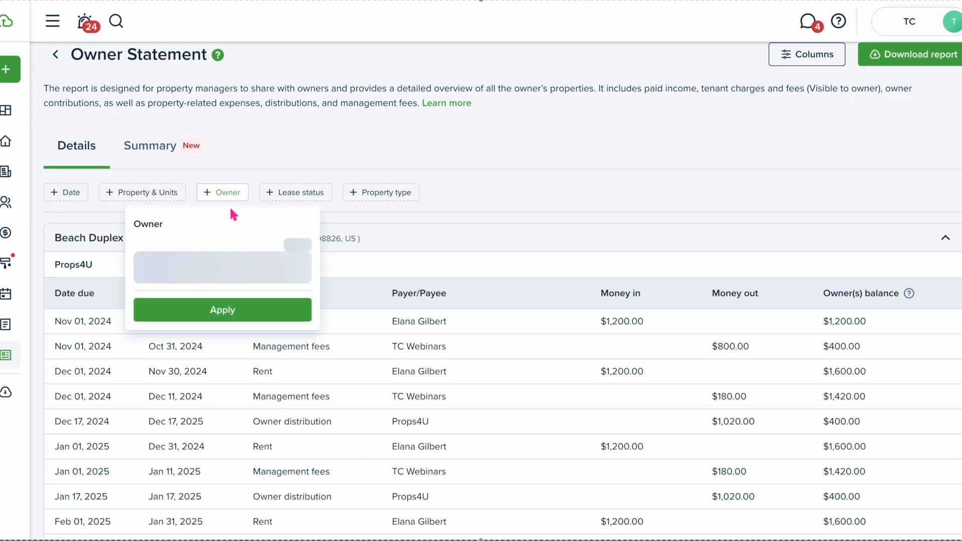
left_click(228, 267)
left_click(205, 340)
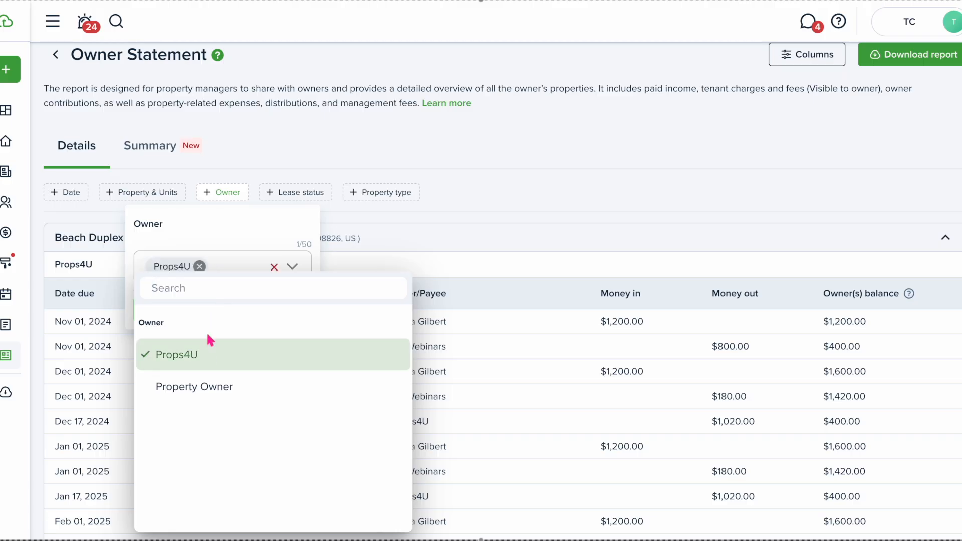
left_click(230, 234)
left_click(229, 311)
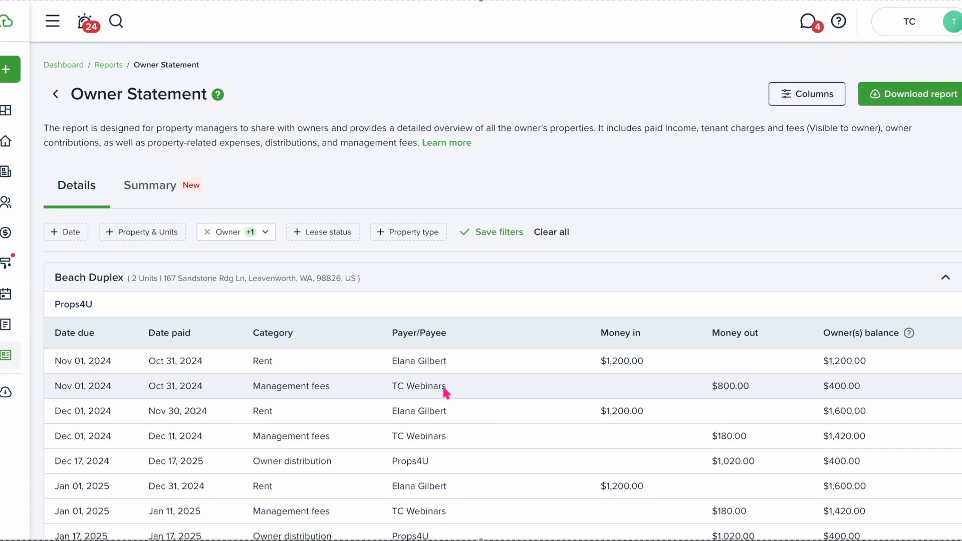
scroll(443, 388, "down", 2)
scroll(443, 388, "down", 10)
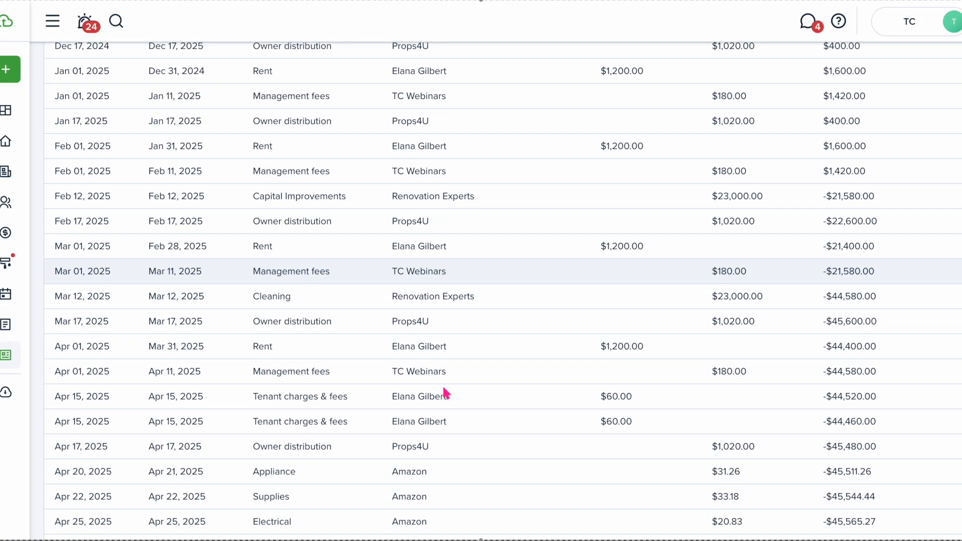
scroll(443, 387, "down", 9)
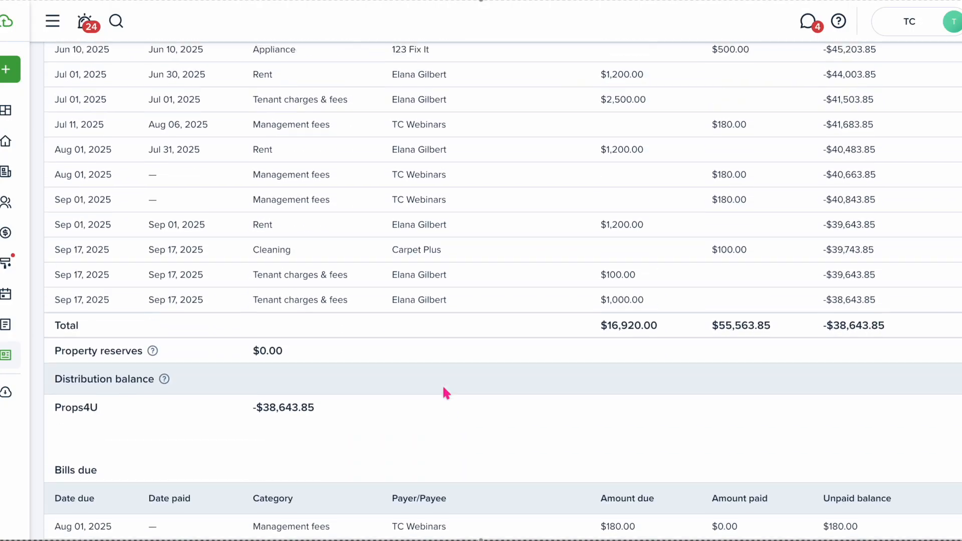
scroll(443, 388, "up", 1)
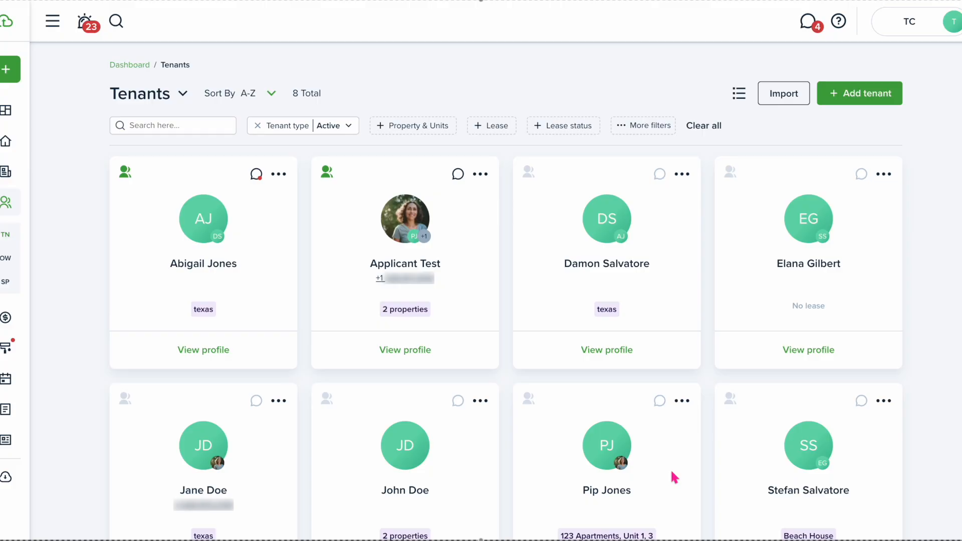
Open the Beach House tenant's Transactions and show the actions for the $800.00 deposit
scroll(877, 431, "down", 2)
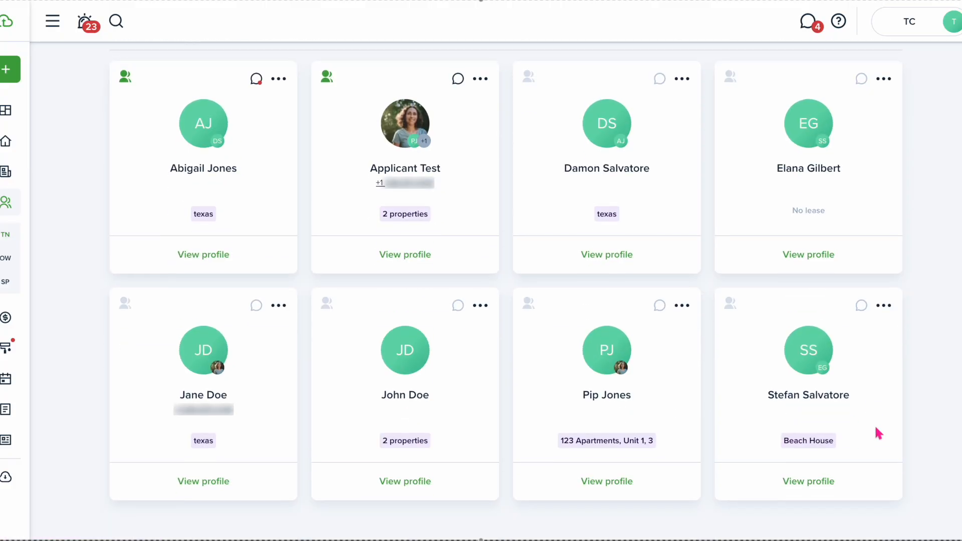
left_click(815, 482)
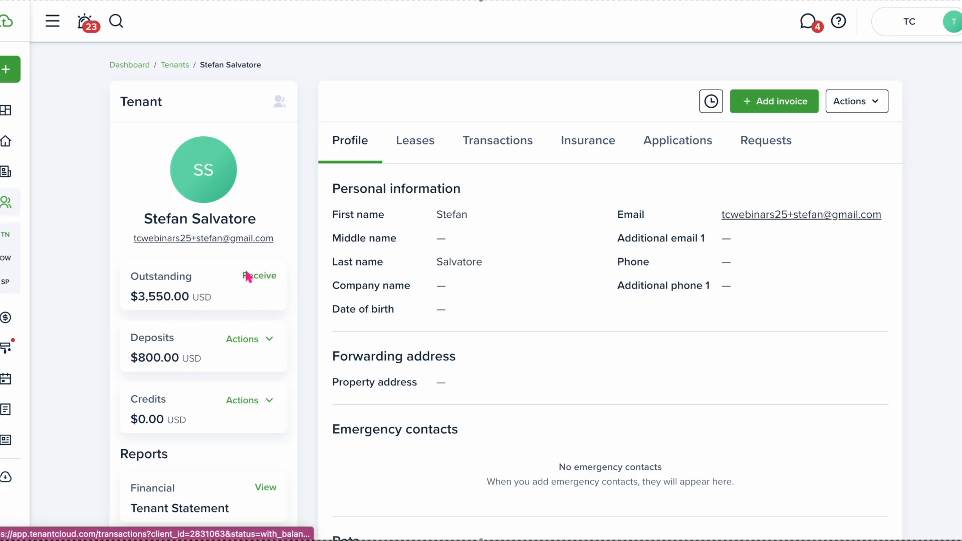
left_click(508, 146)
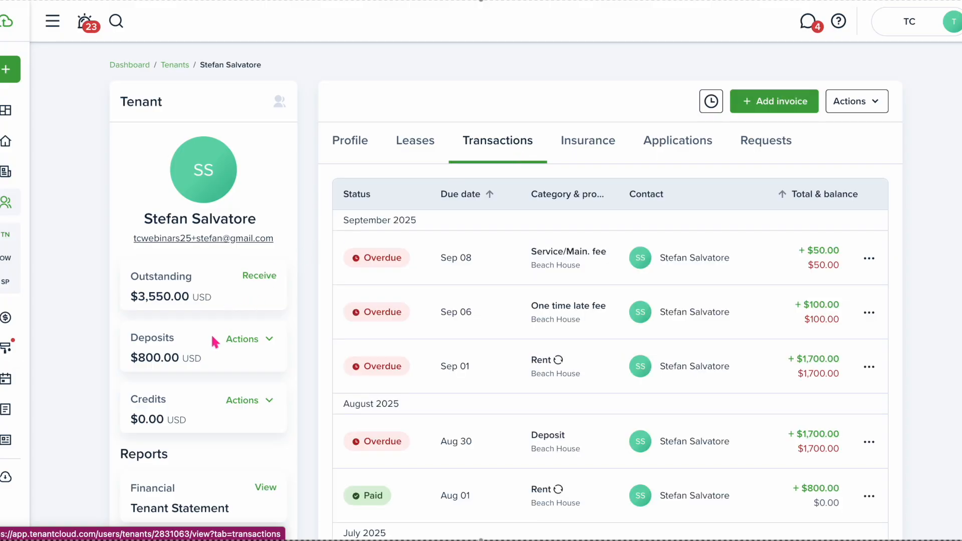
left_click(242, 341)
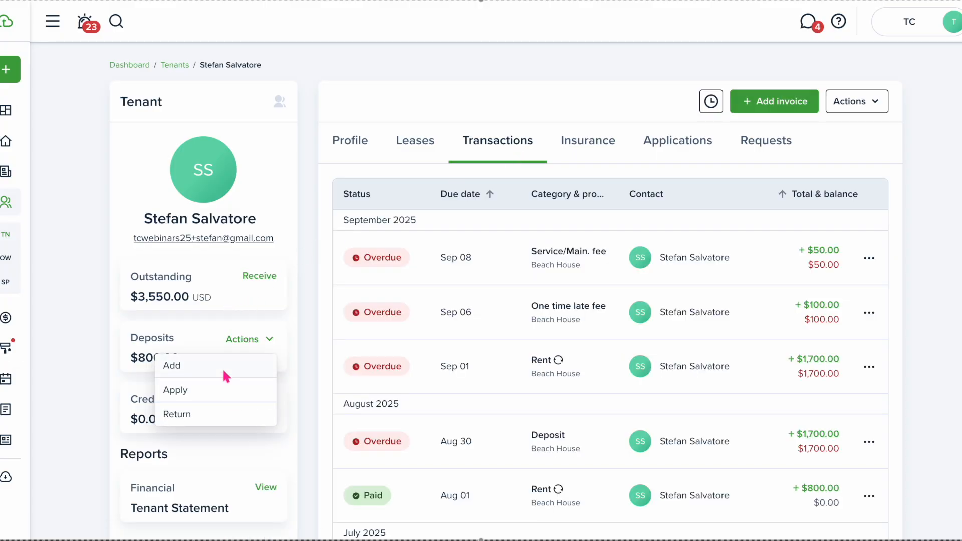
Apply the deposit on lease 10 to the $100.00 Sep 06 late fee and $800.00 of Sep 01 rent
left_click(213, 391)
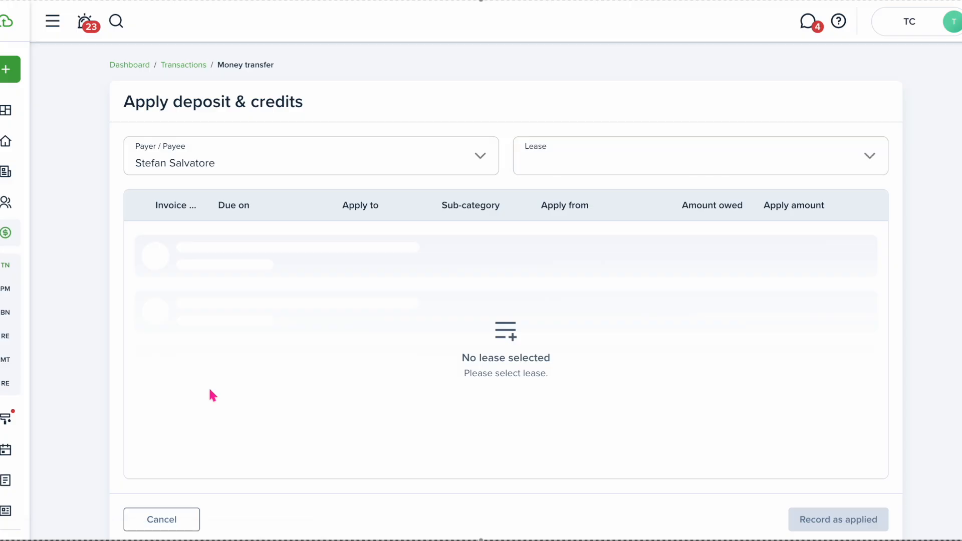
left_click(568, 172)
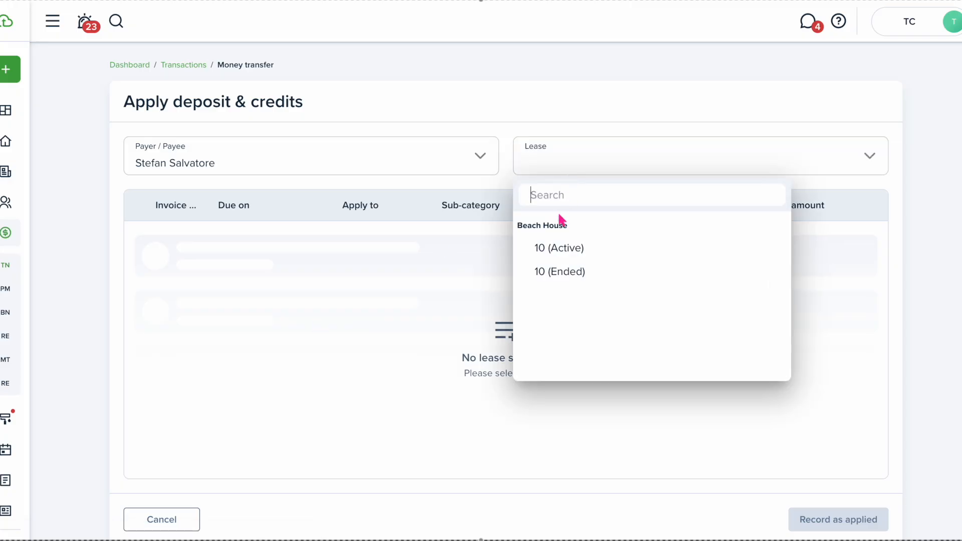
left_click(558, 255)
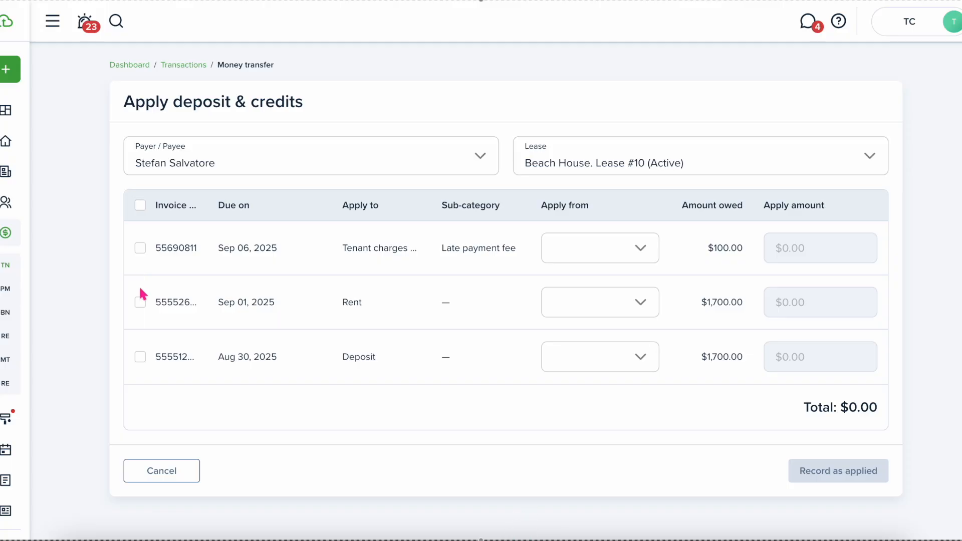
left_click(141, 248)
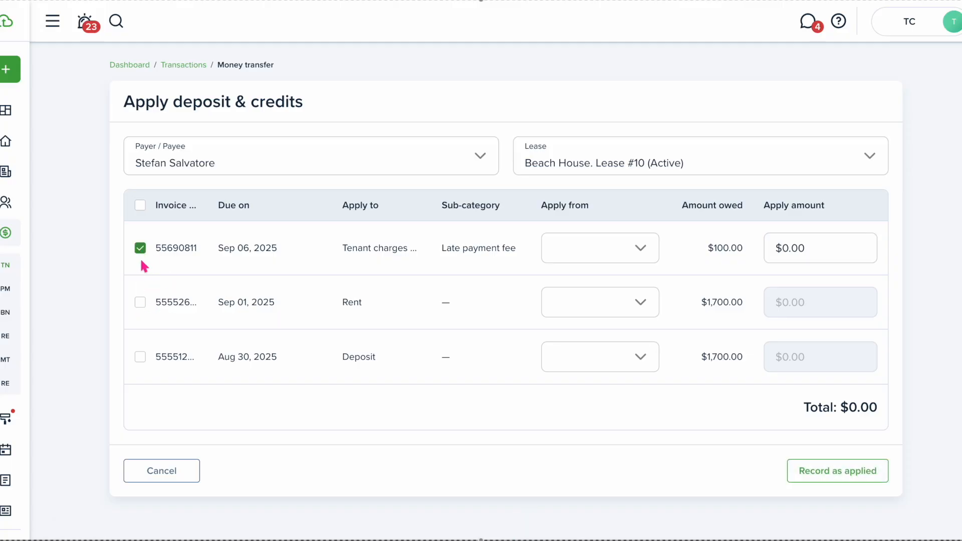
left_click(139, 303)
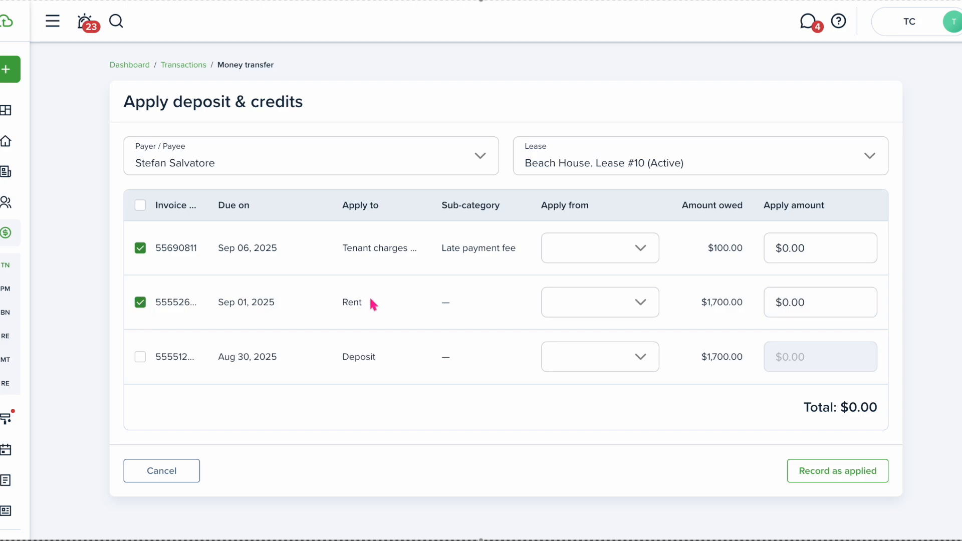
left_click(639, 251)
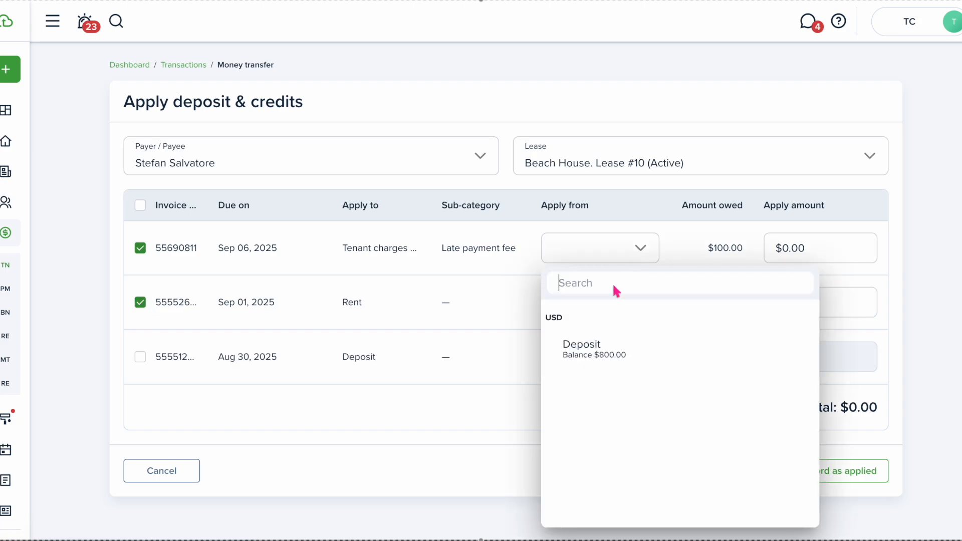
left_click(607, 346)
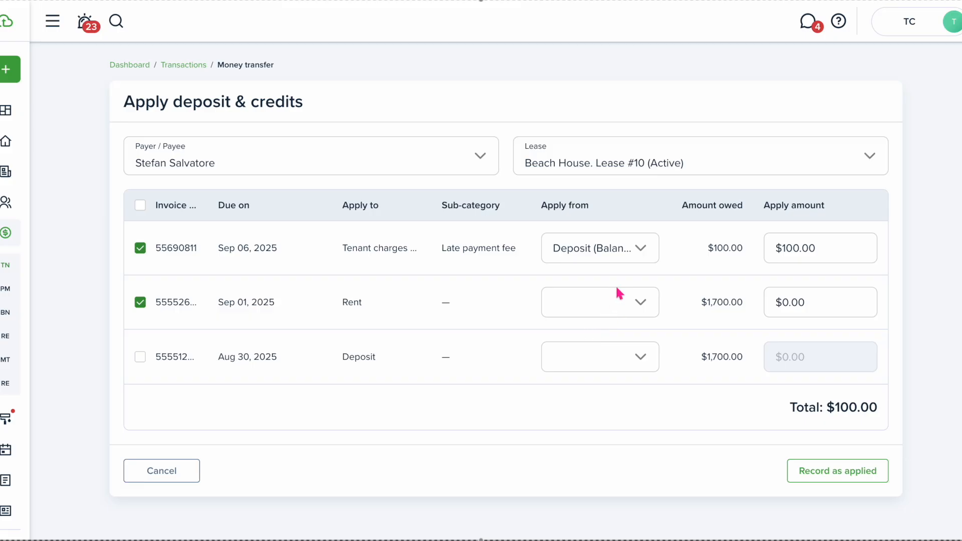
left_click(640, 304)
left_click(612, 114)
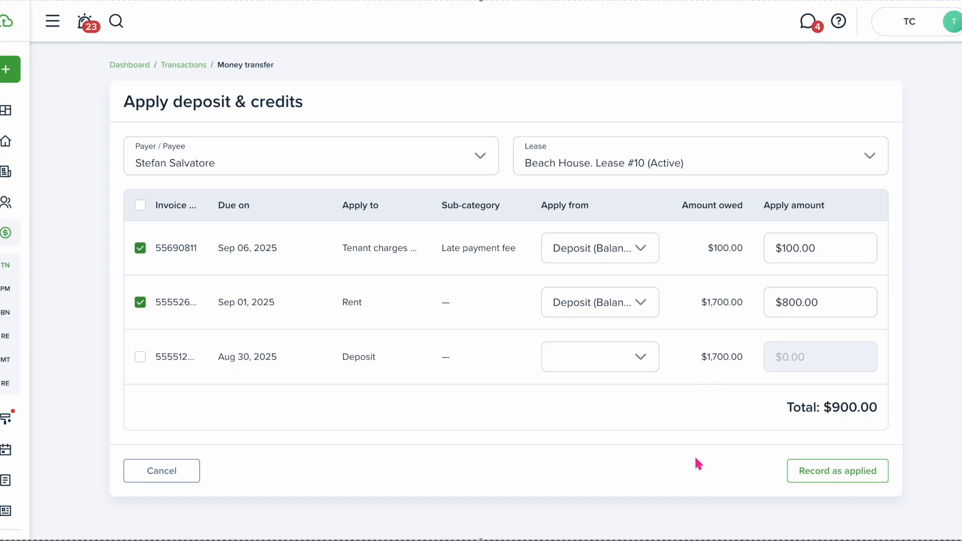
Record the $900.00 application with the note 'eviction applying deposit to balance' and confirm
left_click(815, 476)
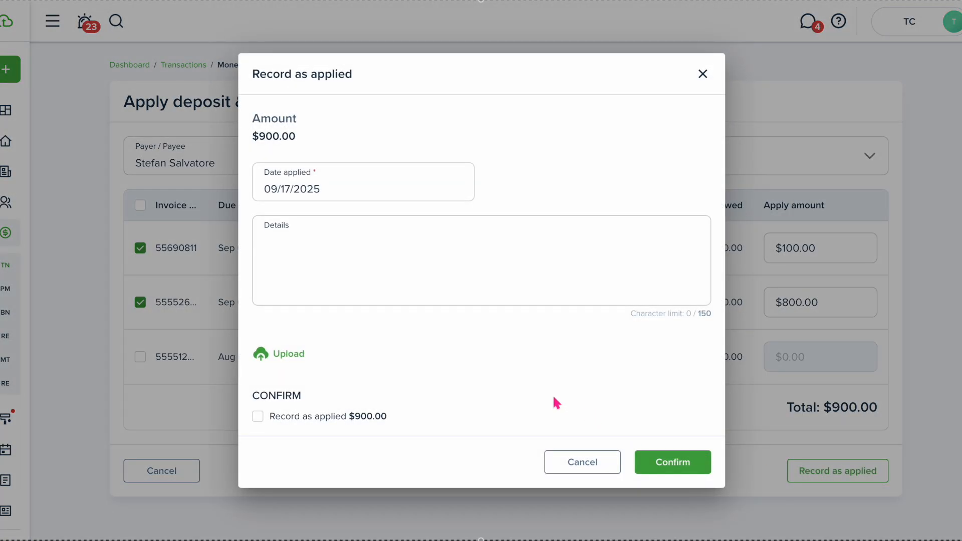
left_click(320, 256)
type("eviction apply")
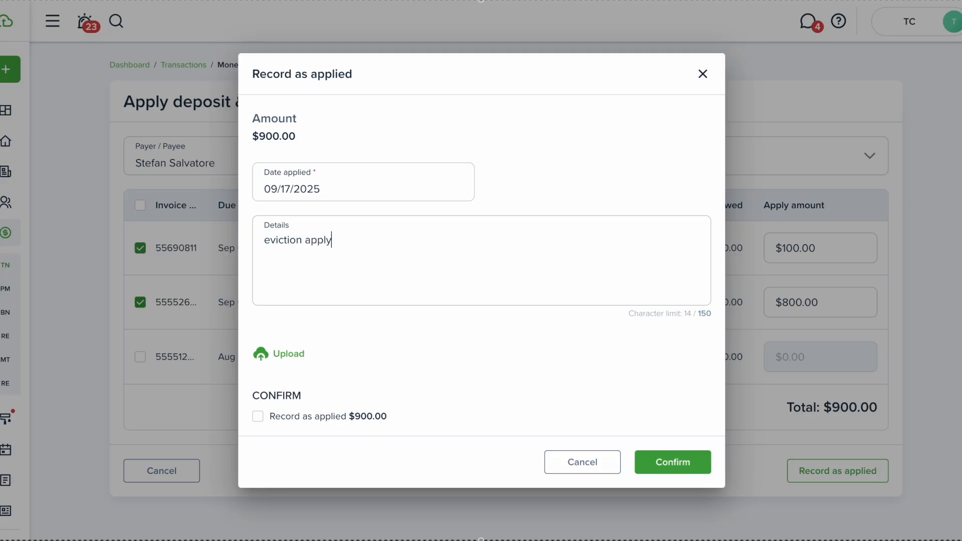
type("ing deposit to balance")
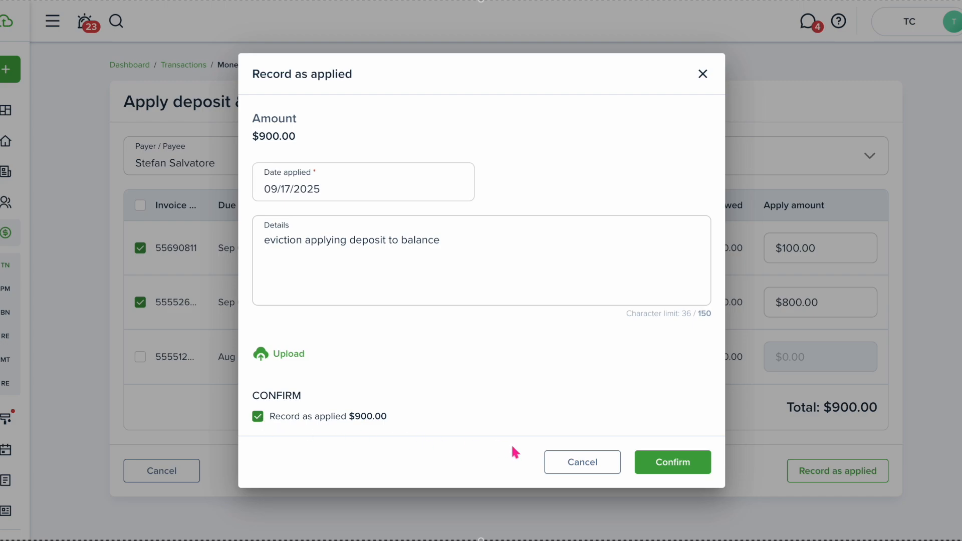
left_click(669, 469)
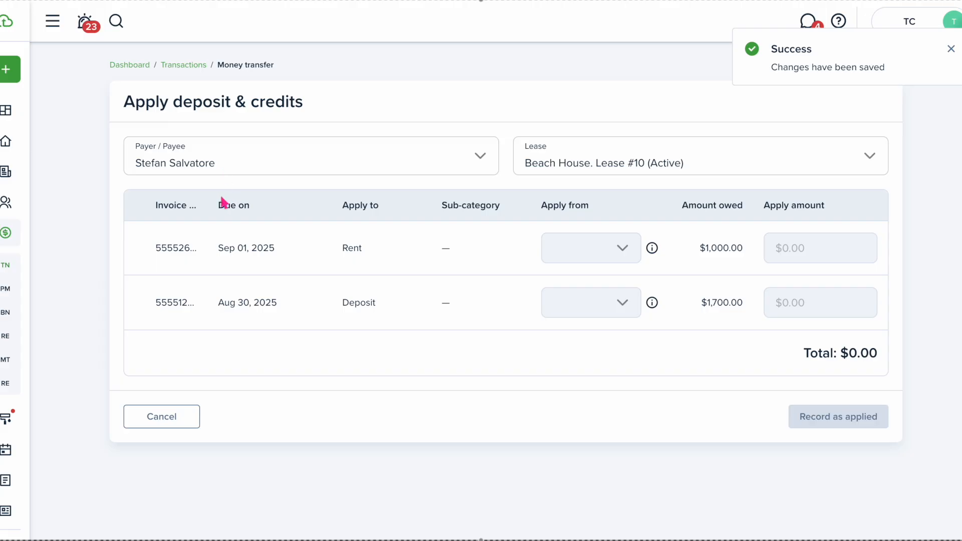
left_click(117, 22)
Find the tenant's profile and open active Beach House Lease #10 (Sep 01, 2025 – Aug 31, 2026)
type("stefa")
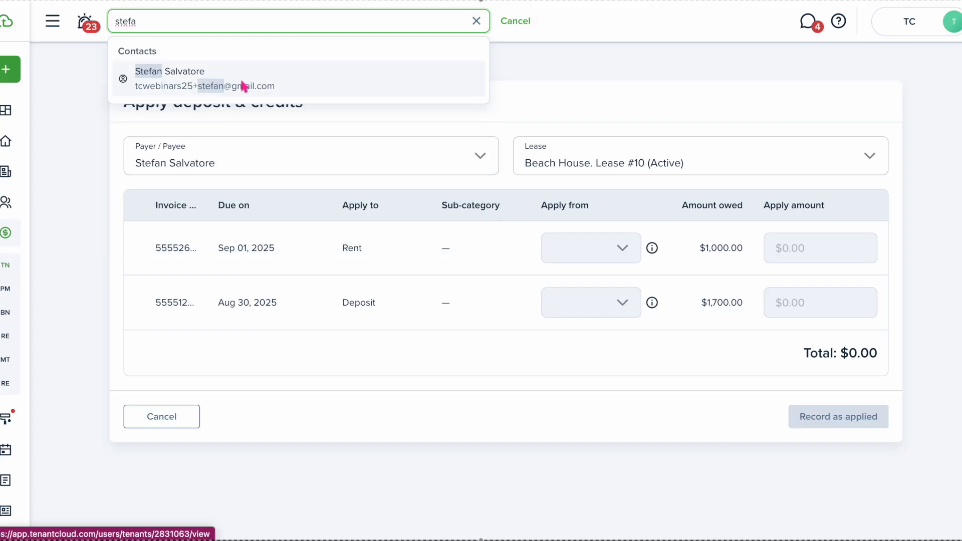
left_click(243, 86)
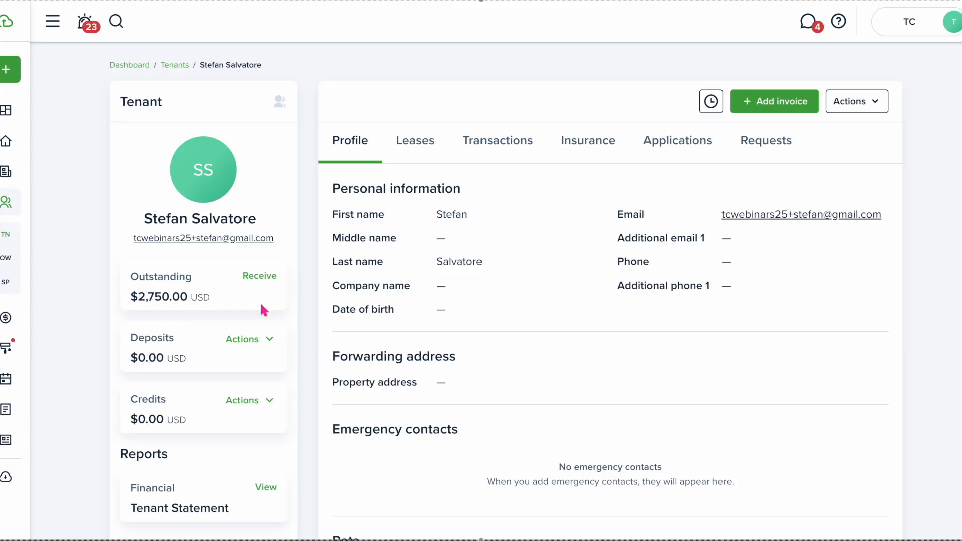
left_click(418, 151)
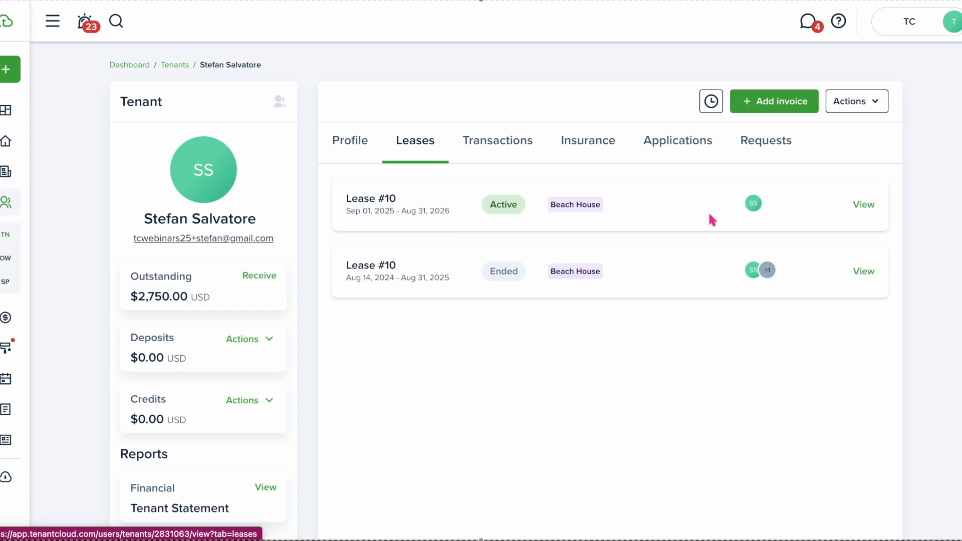
left_click(867, 205)
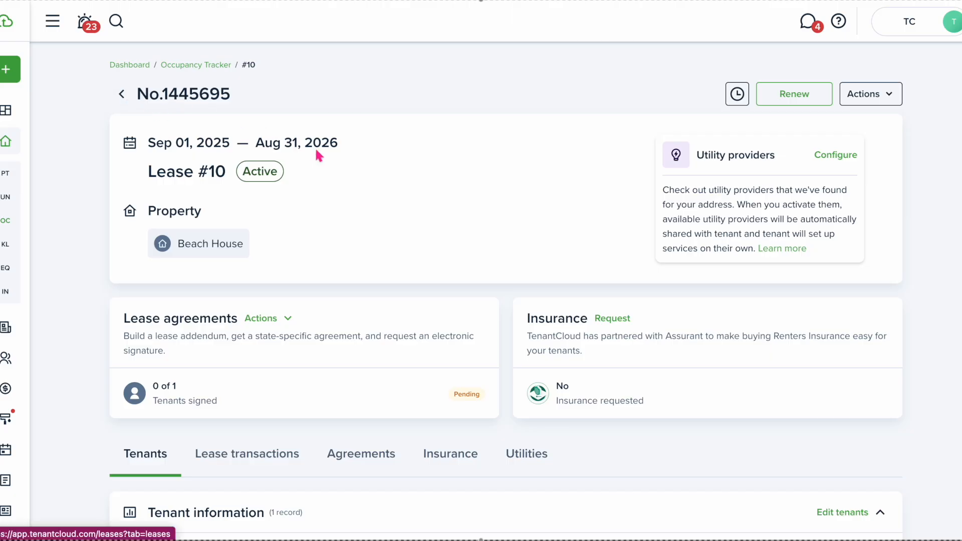
End Beach House Lease #10 with end date 09/17/2025 and confirm it
left_click(878, 97)
left_click(821, 175)
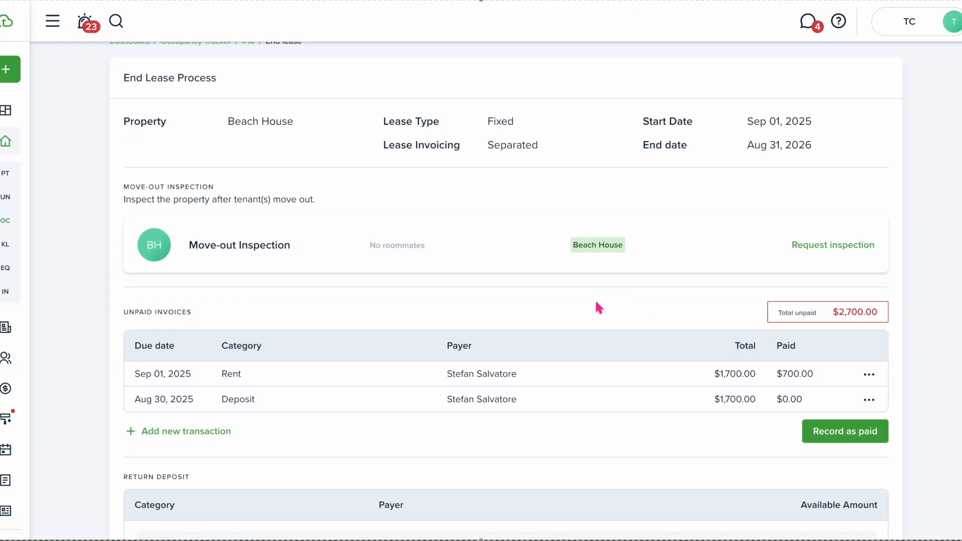
scroll(596, 302, "down", 2)
scroll(595, 303, "down", 1)
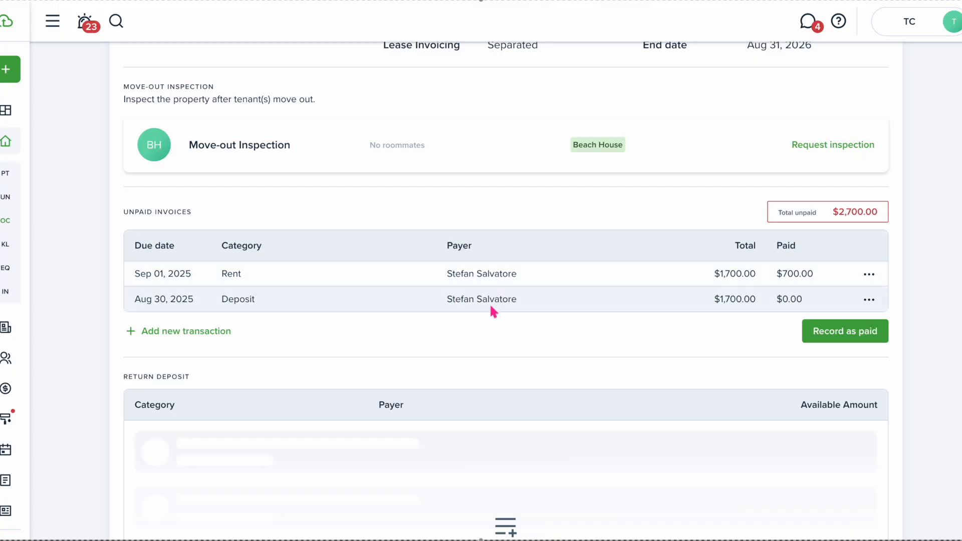
scroll(676, 276, "down", 2)
scroll(677, 279, "down", 4)
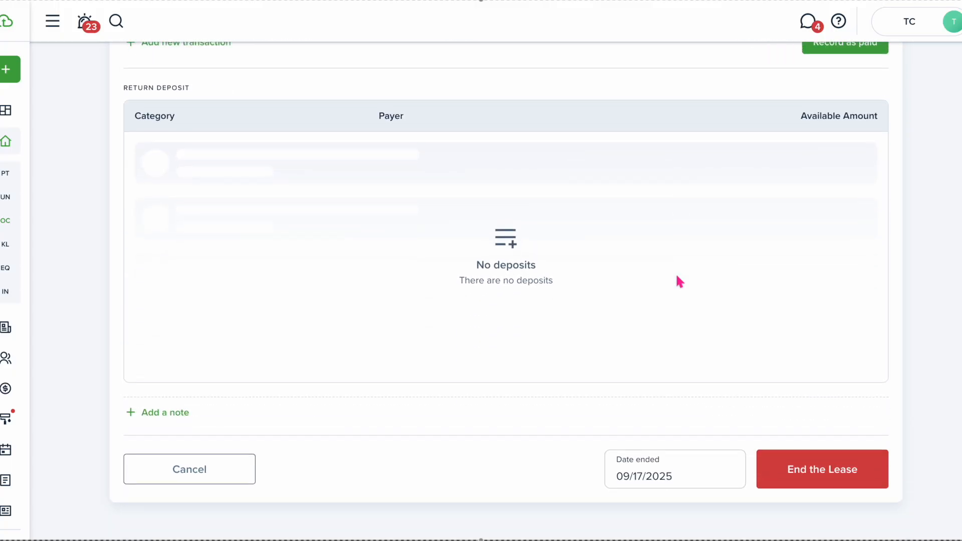
left_click(827, 476)
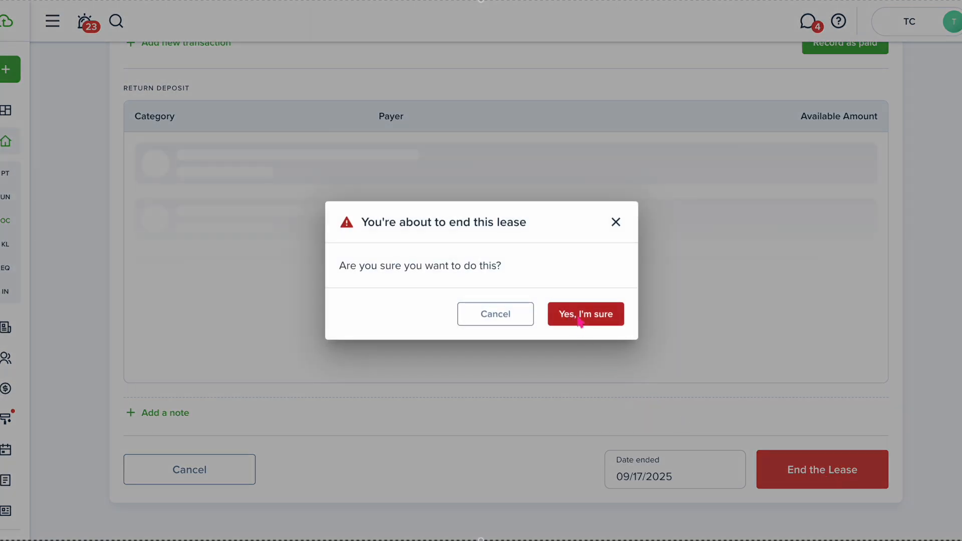
left_click(581, 316)
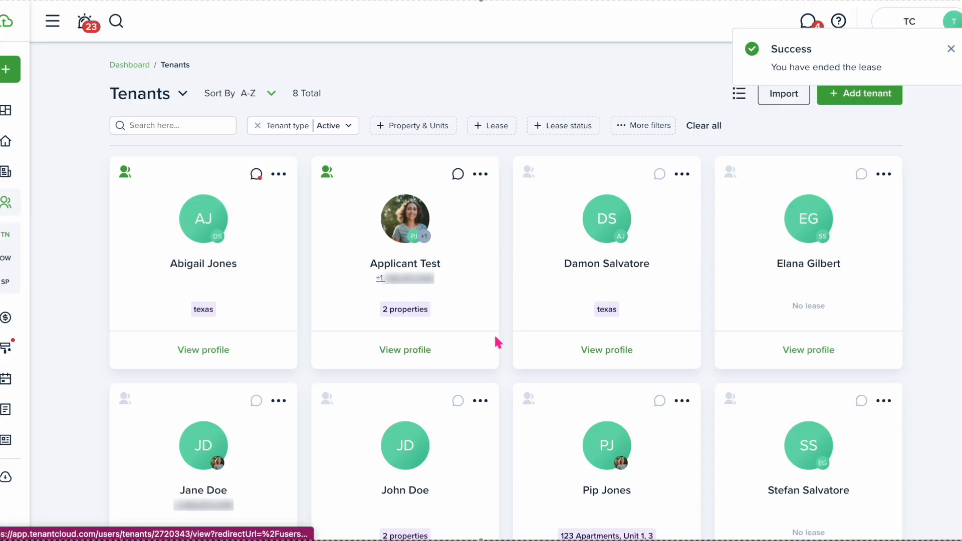
scroll(498, 342, "down", 1)
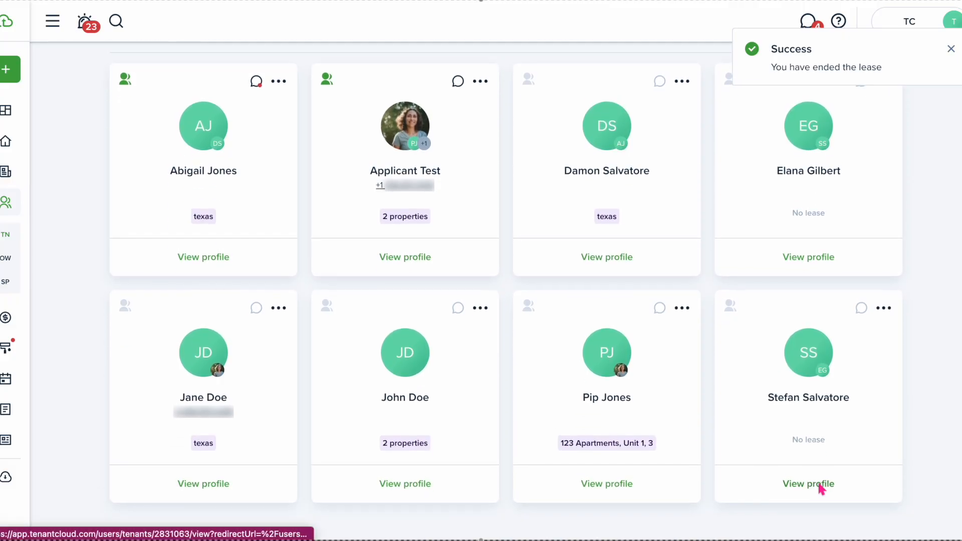
Void the tenant's $50.00 Sep 08 Service/Main. fee with reason 'eviction write off'
left_click(820, 485)
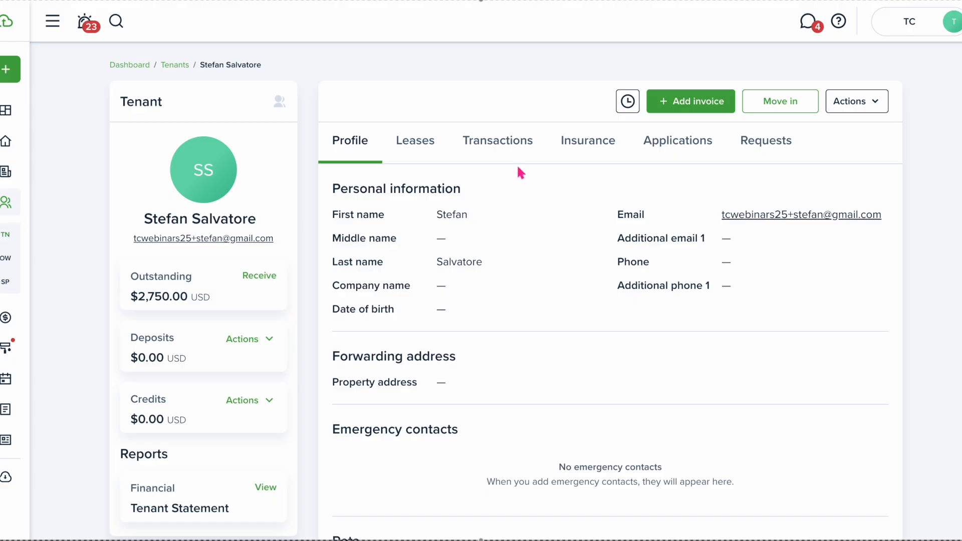
left_click(506, 153)
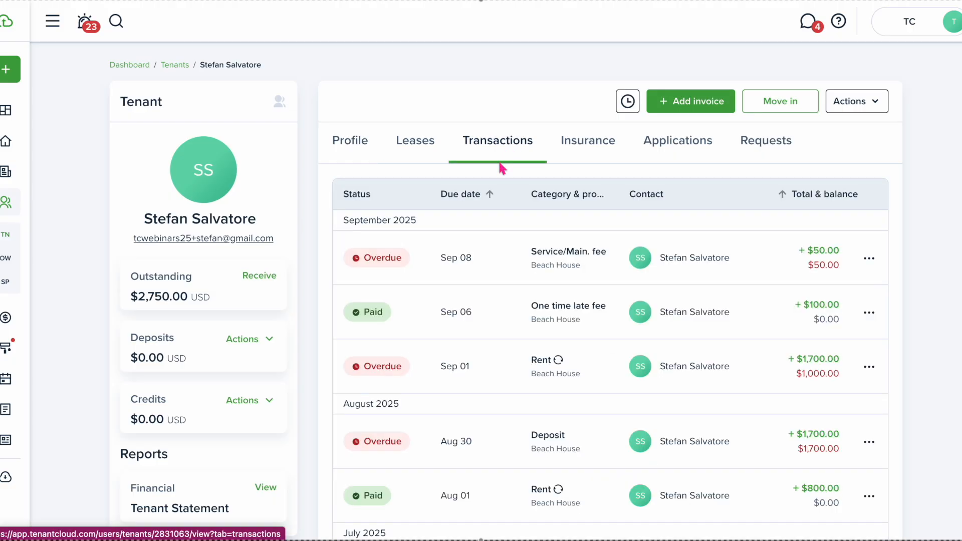
left_click(869, 258)
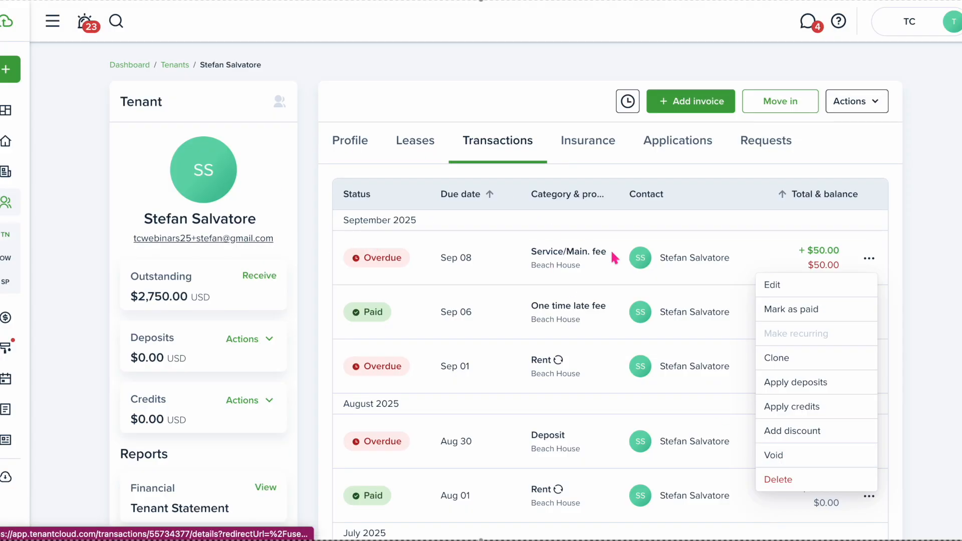
left_click(790, 449)
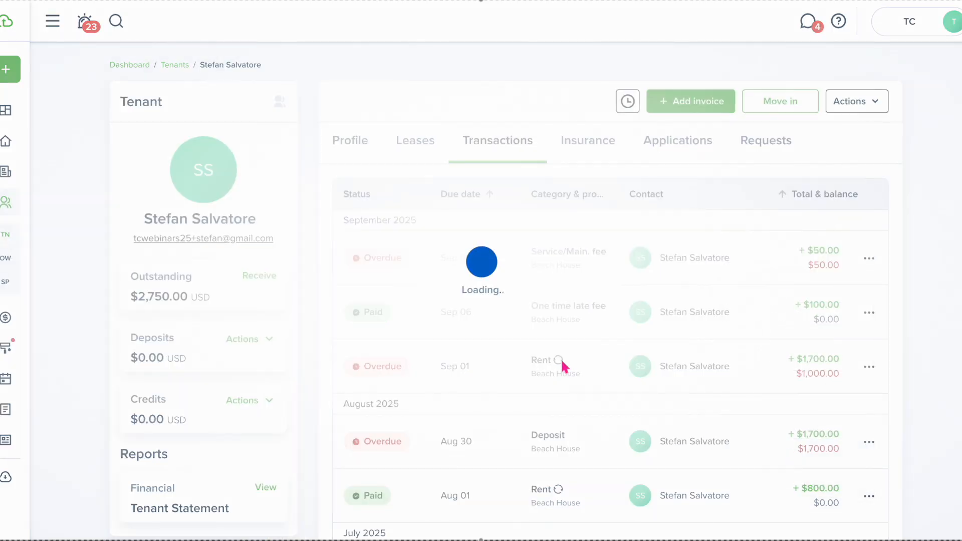
type("eviction")
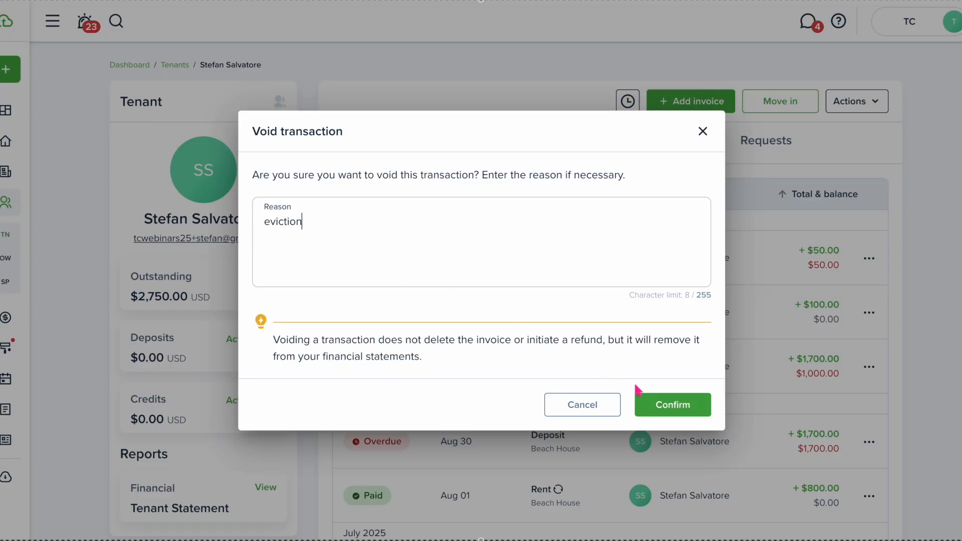
type(" write off")
left_click(640, 399)
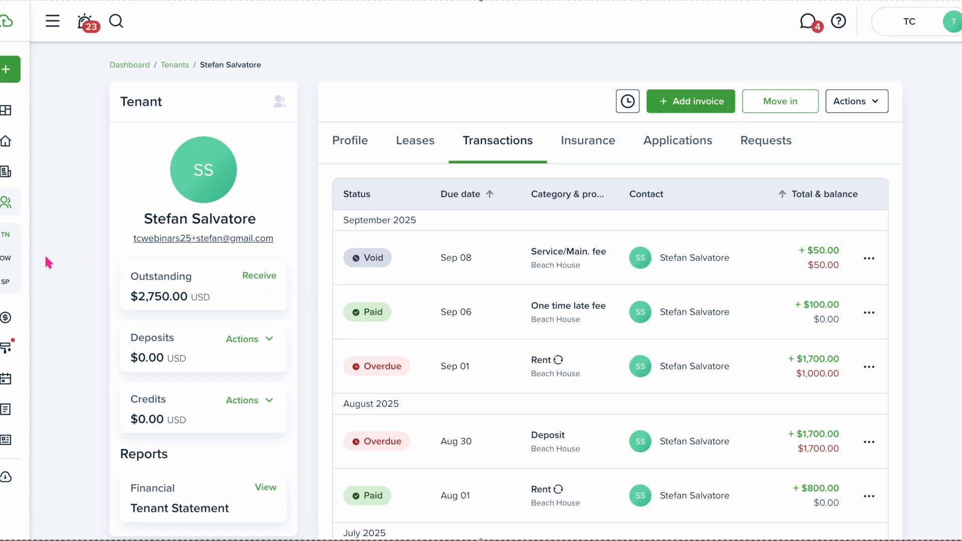
left_click(28, 317)
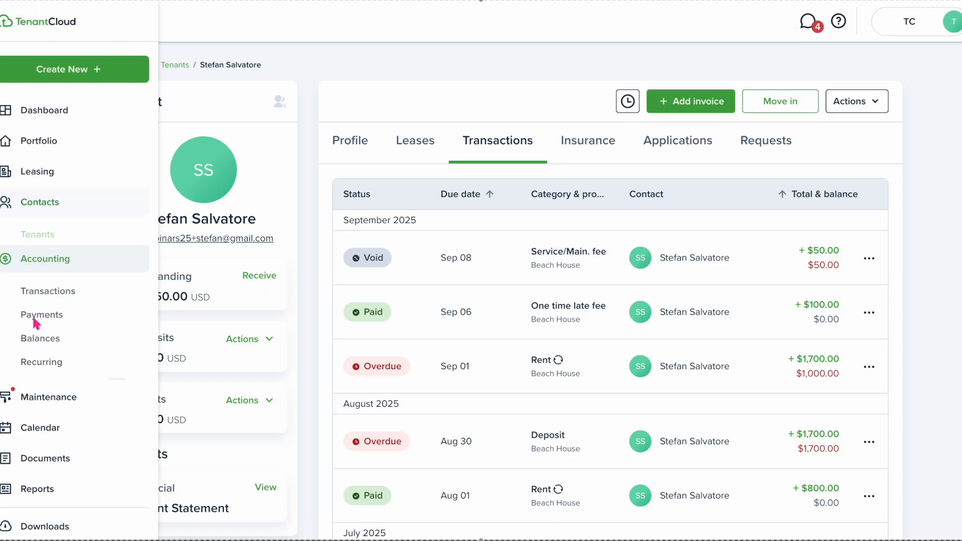
Filter Accounting > Transactions by Client to show only this tenant's transactions
left_click(40, 268)
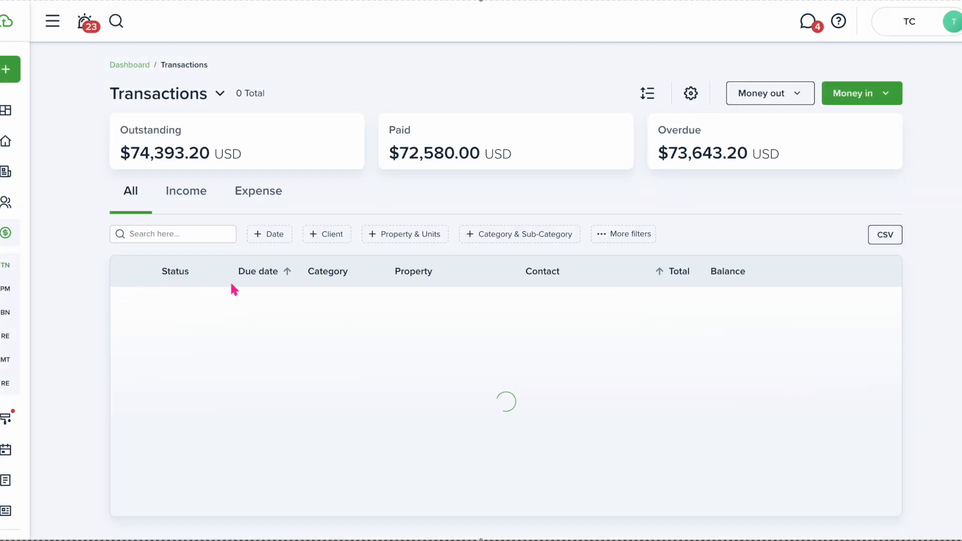
left_click(336, 238)
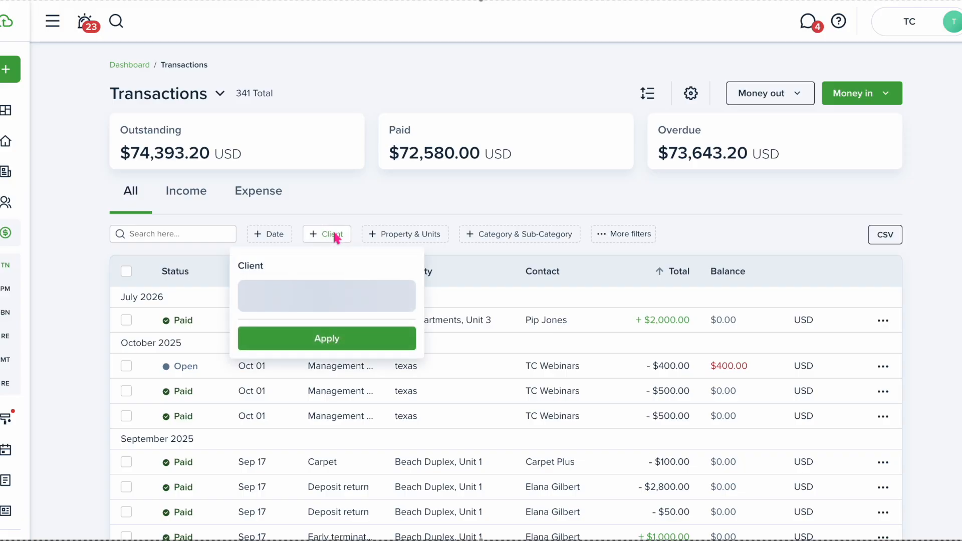
left_click(322, 291)
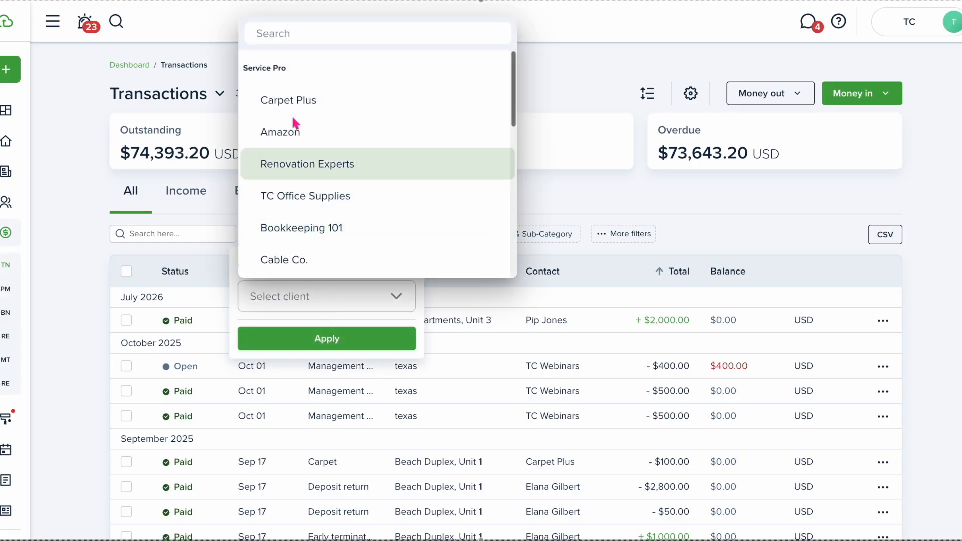
type("stef")
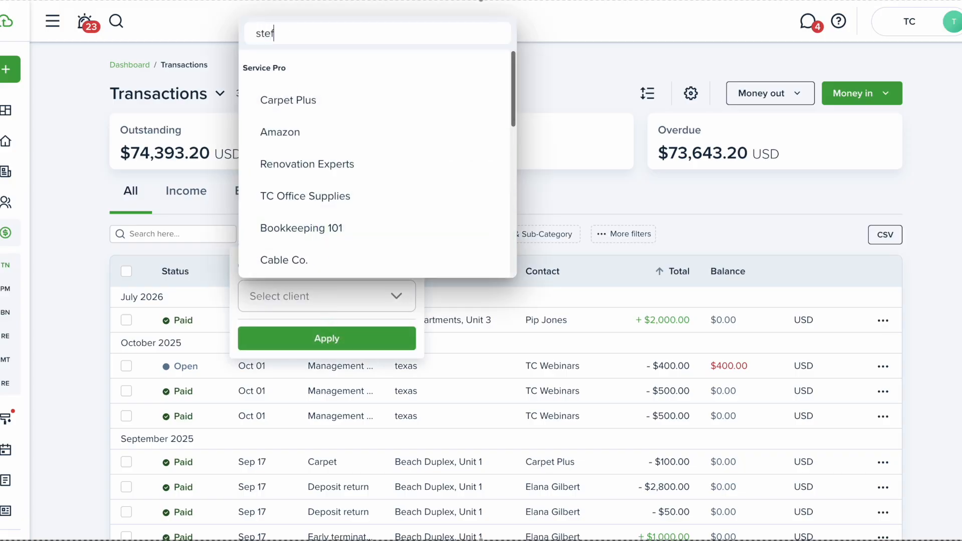
left_click(301, 100)
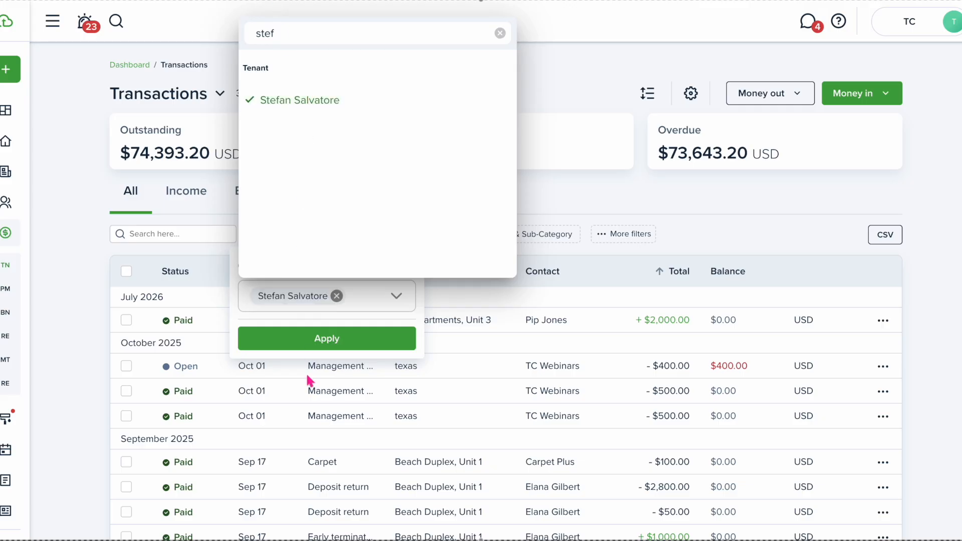
left_click(316, 341)
left_click(314, 341)
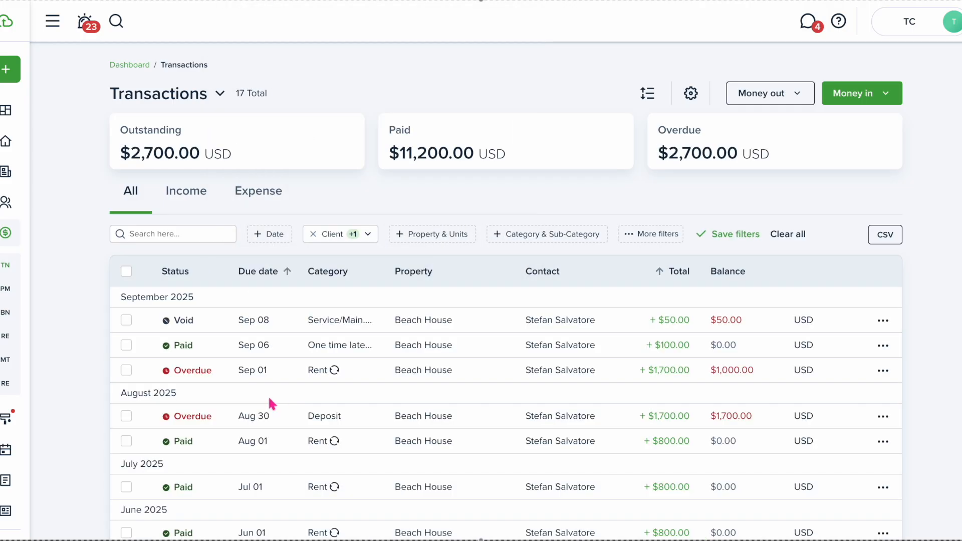
Waive the overdue $1,700.00 Aug 30 Deposit invoice with reason 'eviction write off'
left_click(126, 370)
left_click(126, 417)
scroll(125, 418, "down", 9)
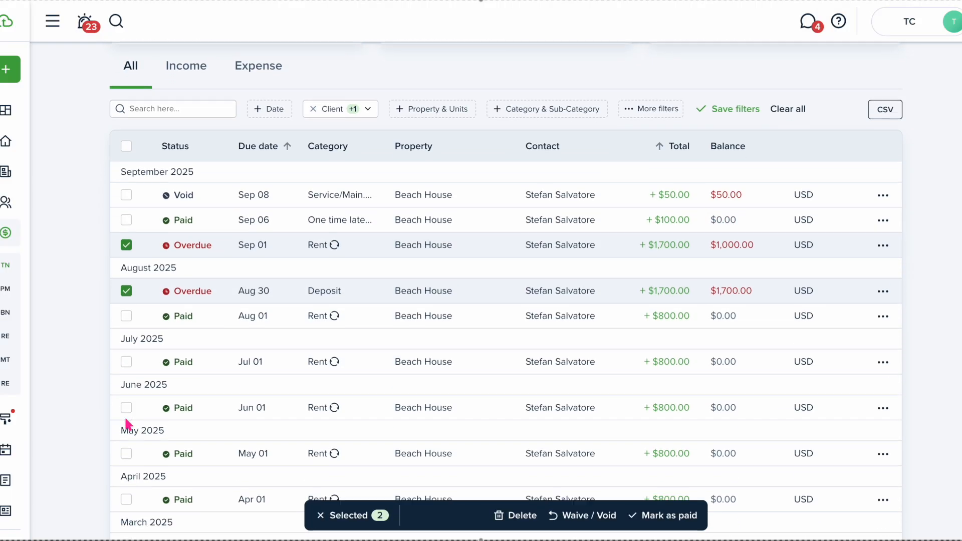
scroll(125, 423, "up", 10)
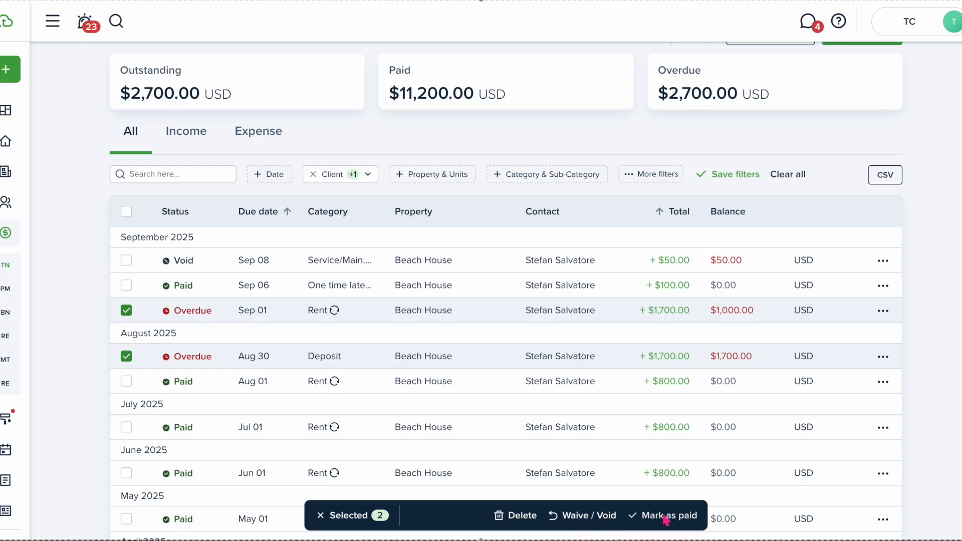
left_click(580, 517)
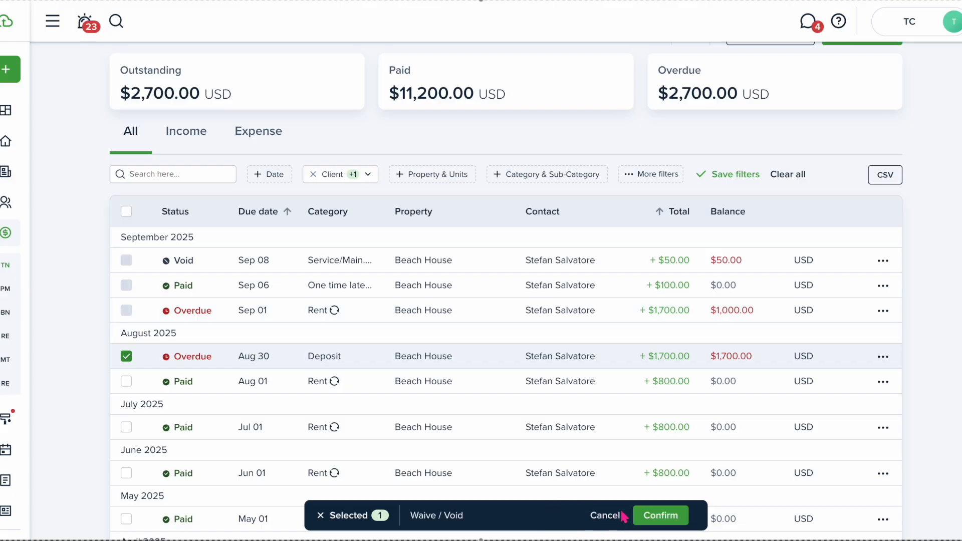
left_click(669, 522)
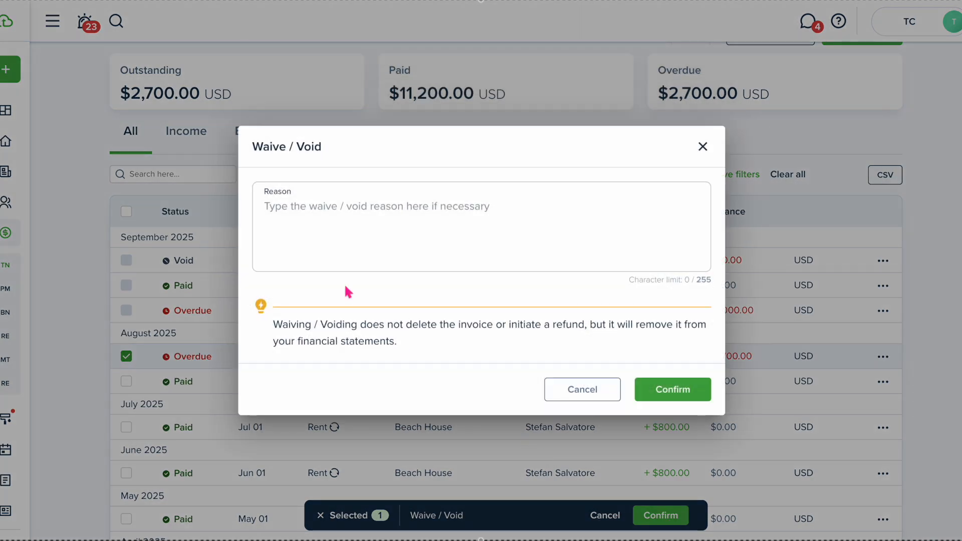
type("eviction write off")
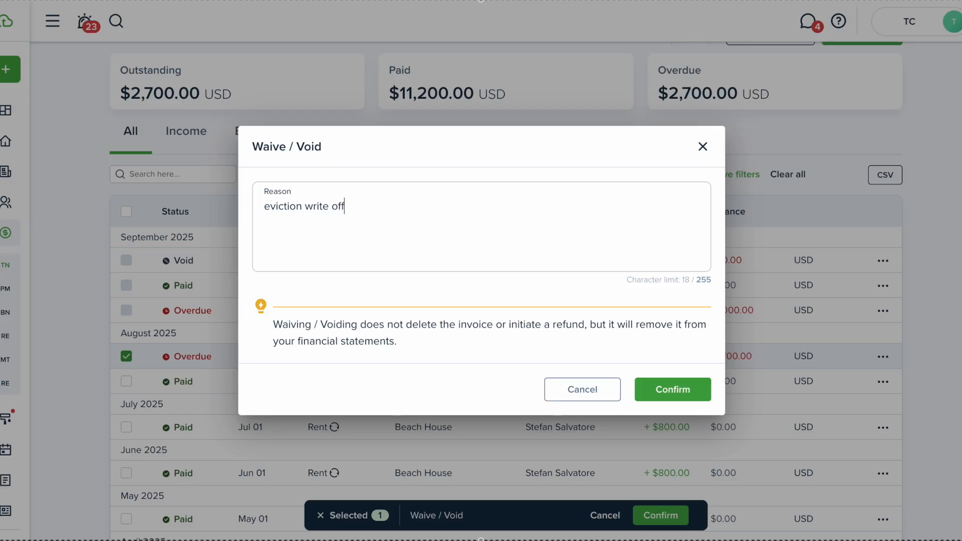
left_click(672, 391)
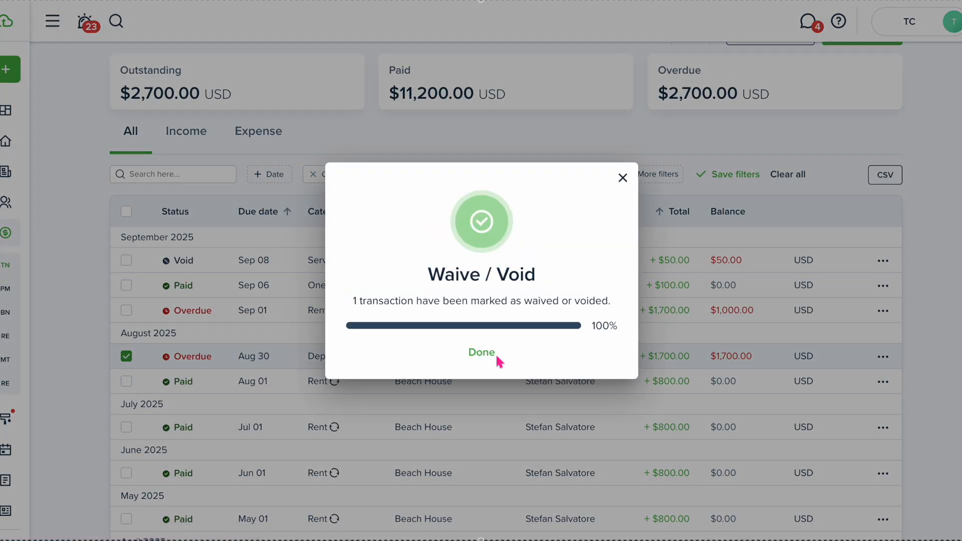
left_click(484, 352)
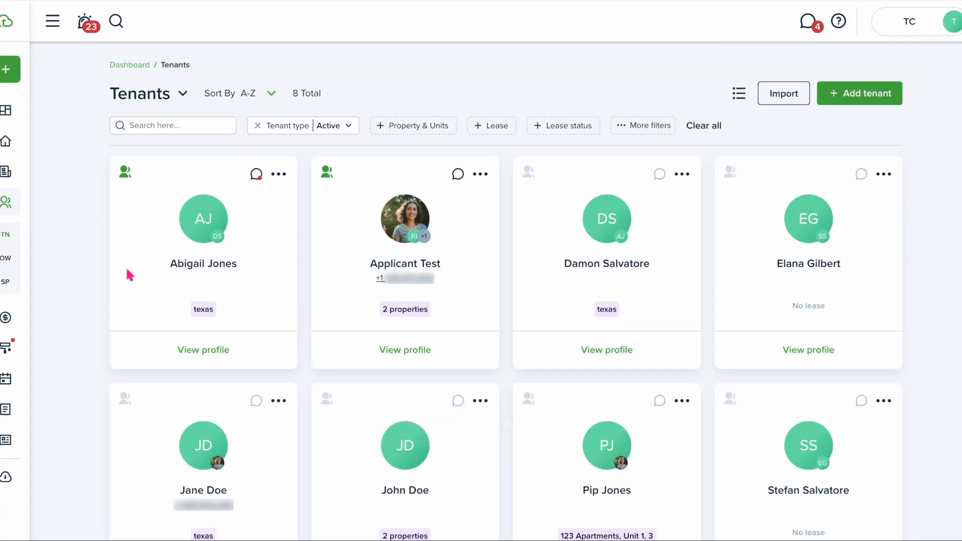
Check the tenant's transactions show Sep 08 fee still Void and $0.00 outstanding, cancelling Unvoid
scroll(651, 366, "down", 2)
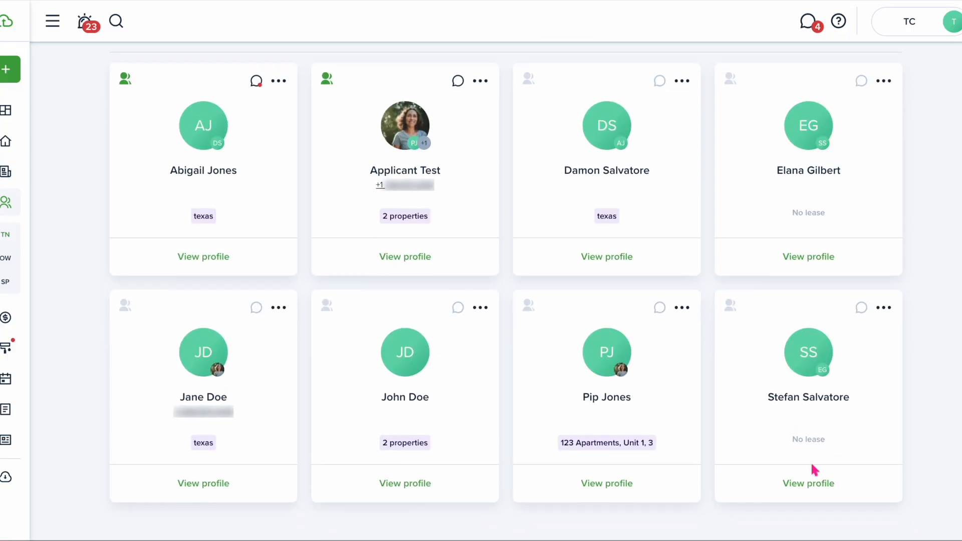
left_click(811, 486)
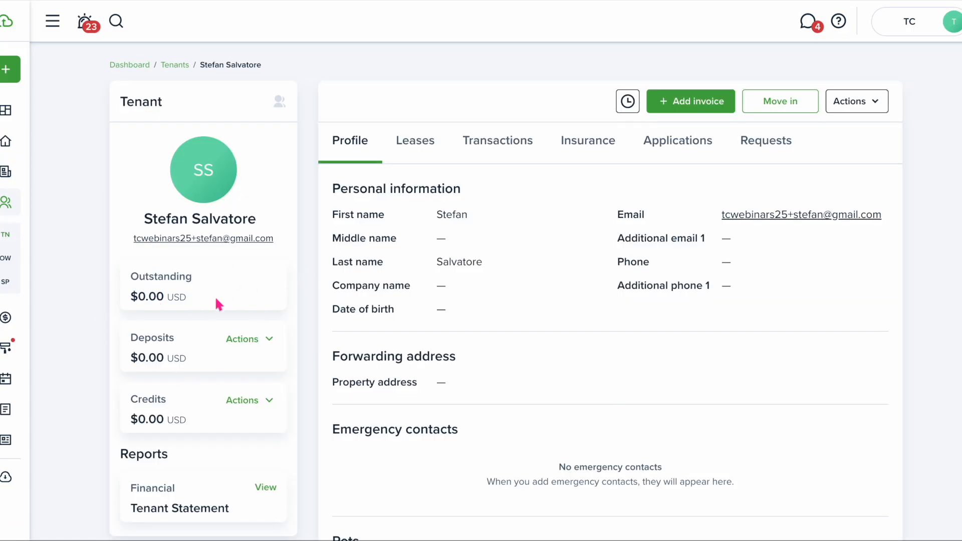
left_click(498, 148)
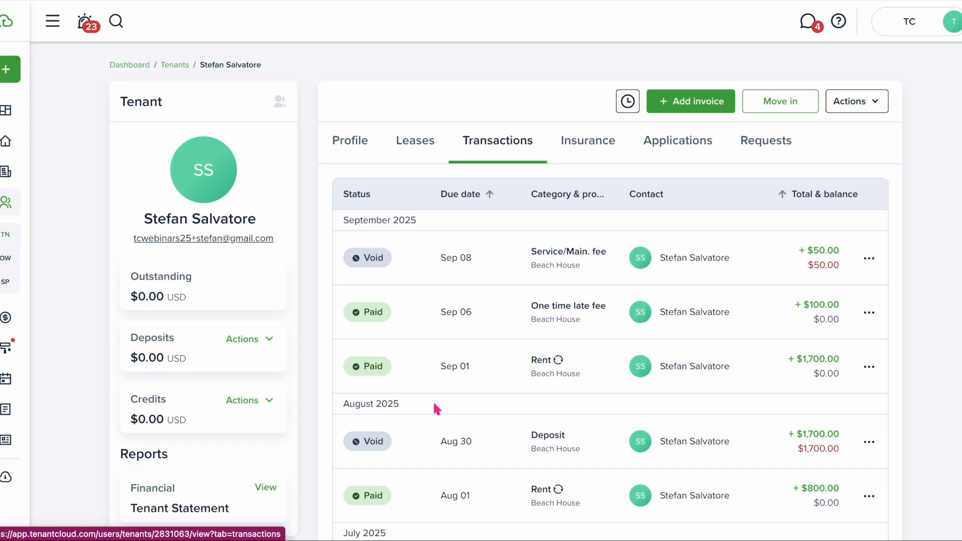
left_click(869, 258)
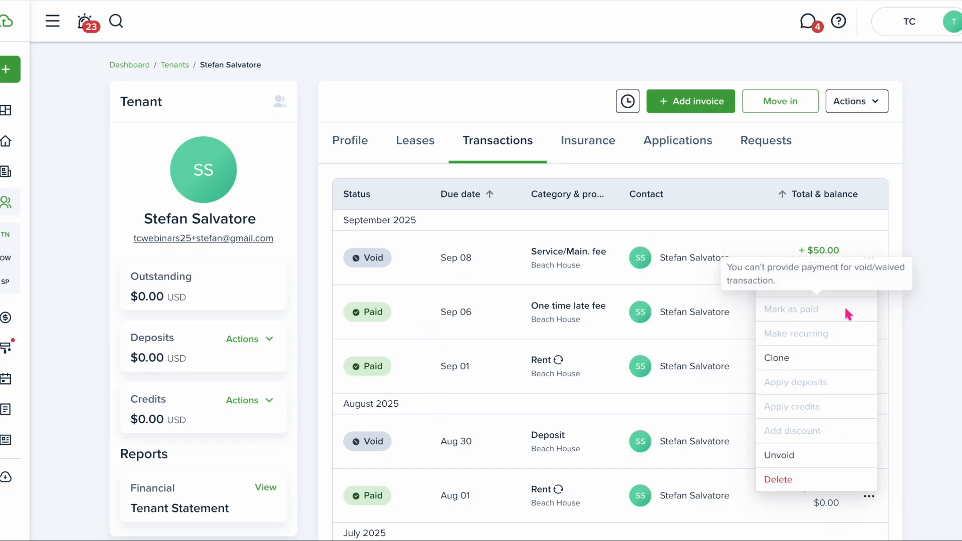
left_click(788, 455)
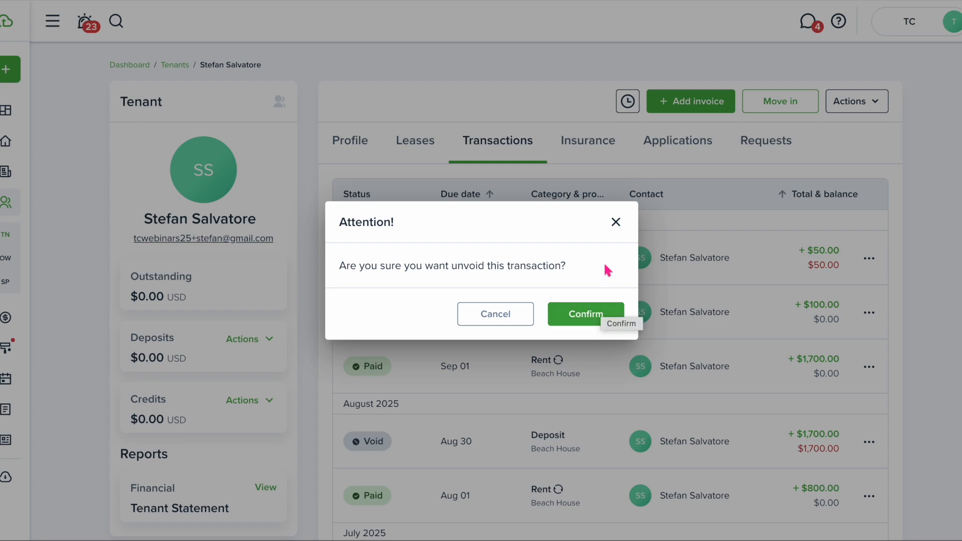
left_click(615, 222)
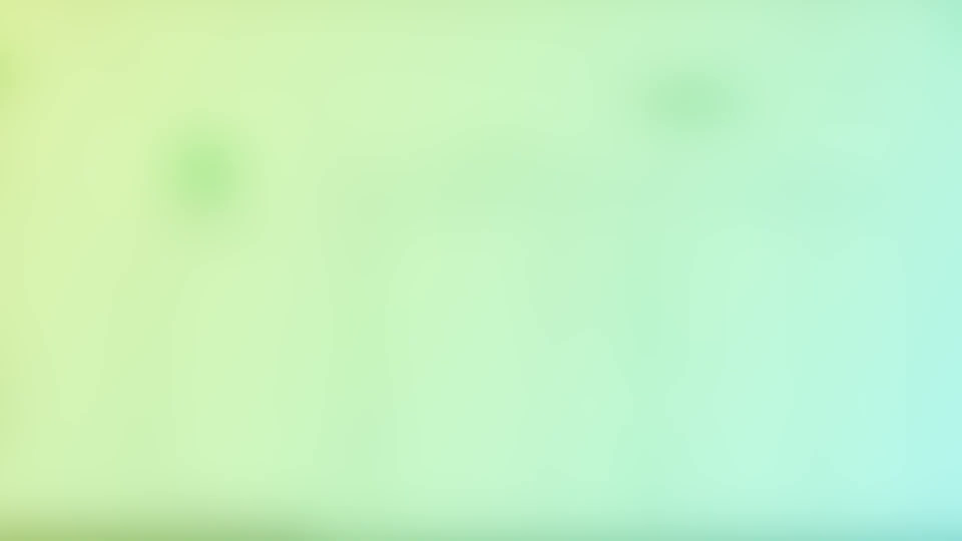